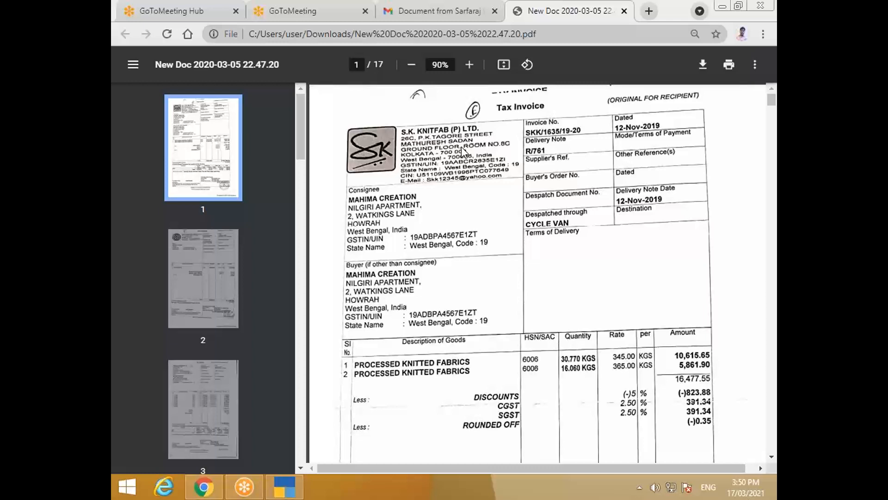
Step: Scroll through the 16,477.55 tax invoice PDF, then switch over to TallyPrime
left_click_drag(303, 146, 315, 463)
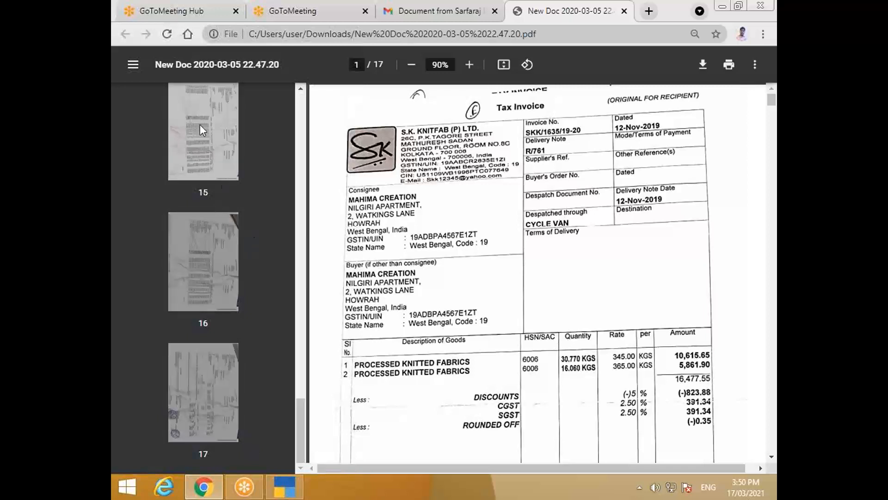
left_click_drag(299, 414, 259, 106)
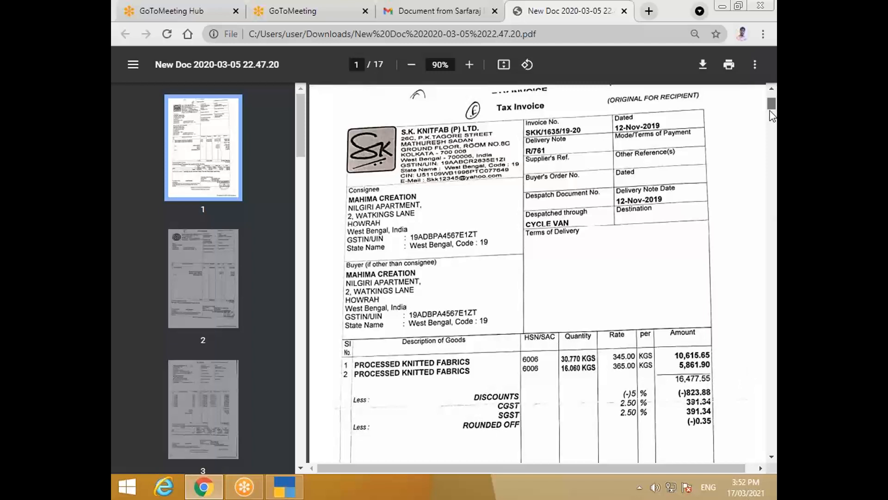
mouse_move(771, 99)
left_mouse_down()
mouse_move(771, 122)
mouse_move(772, 102)
left_mouse_up()
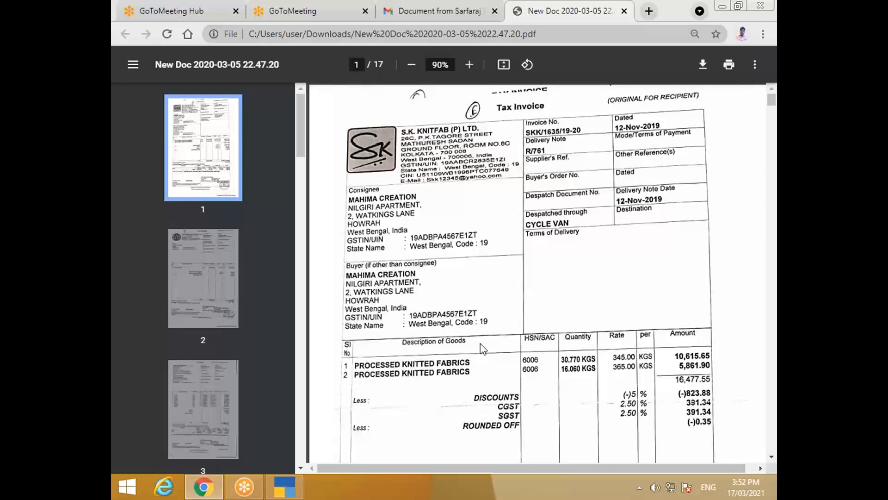
left_click(289, 487)
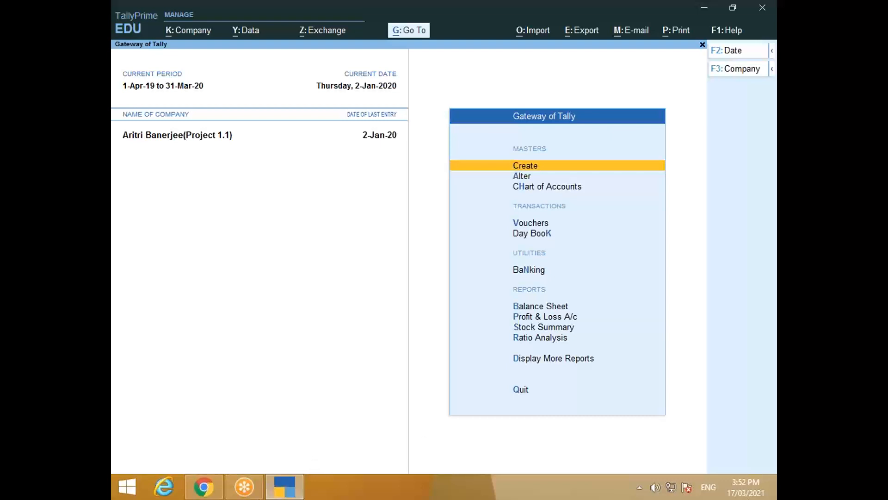
Step: Glance back at the invoice PDF, return to TallyPrime and open the K: Company menu
left_click(203, 487)
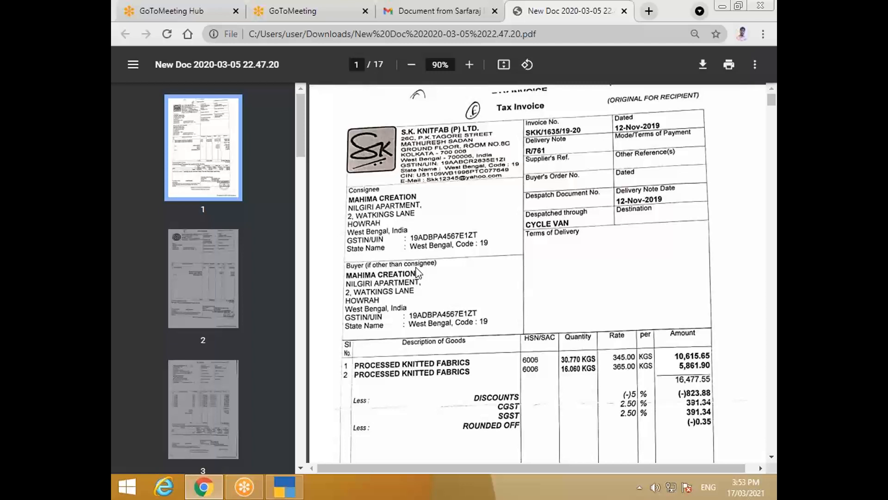
left_click(297, 491)
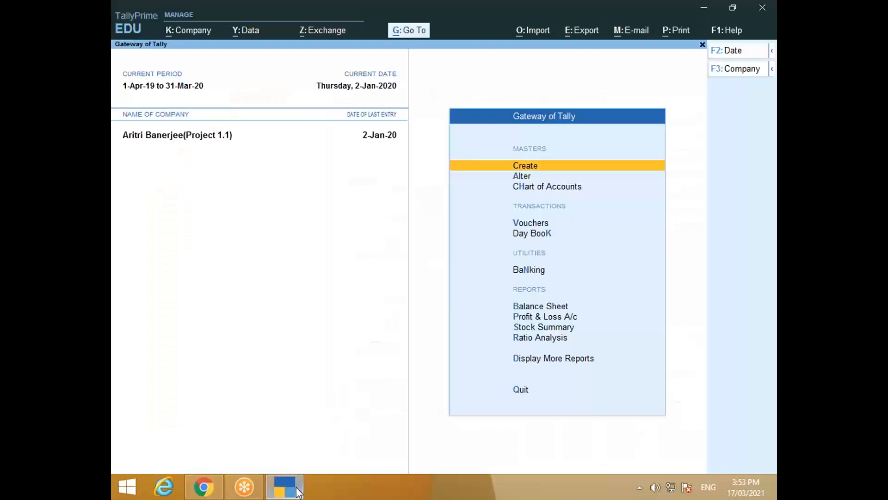
left_click(191, 31)
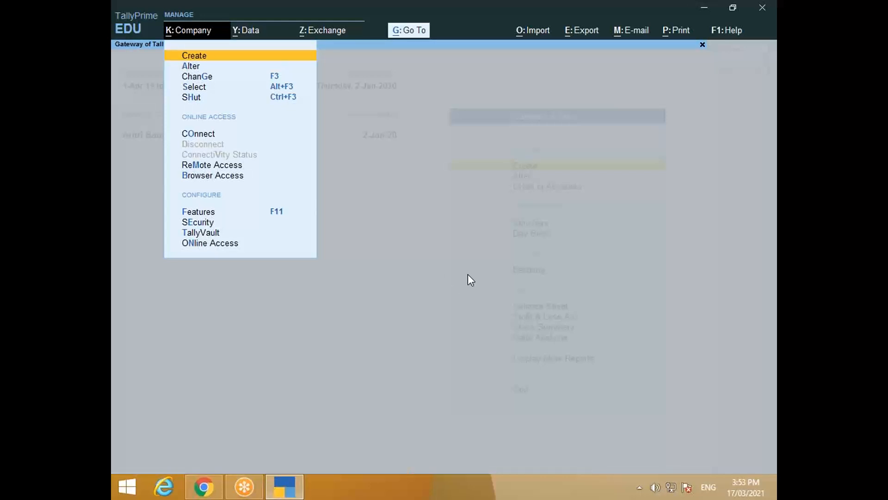
Step: Start Company Creation from Create, then quit the form without saving
left_click(264, 164)
key("Return")
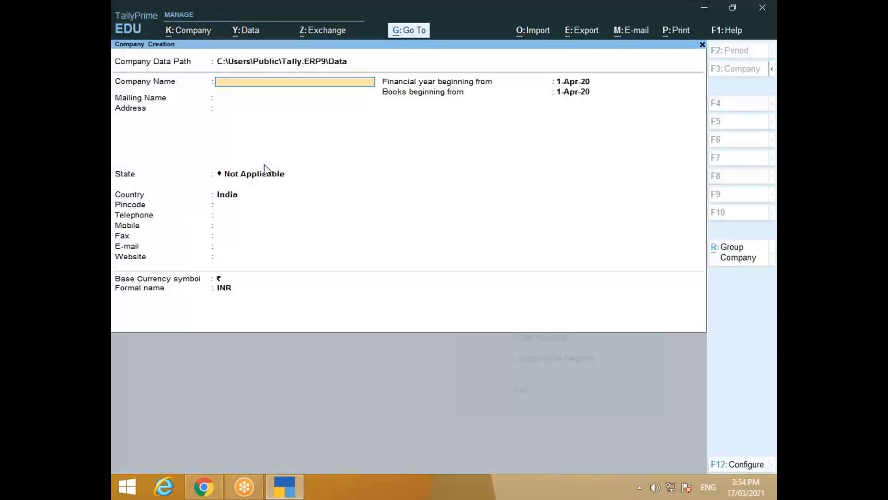
key("Escape")
key("Return")
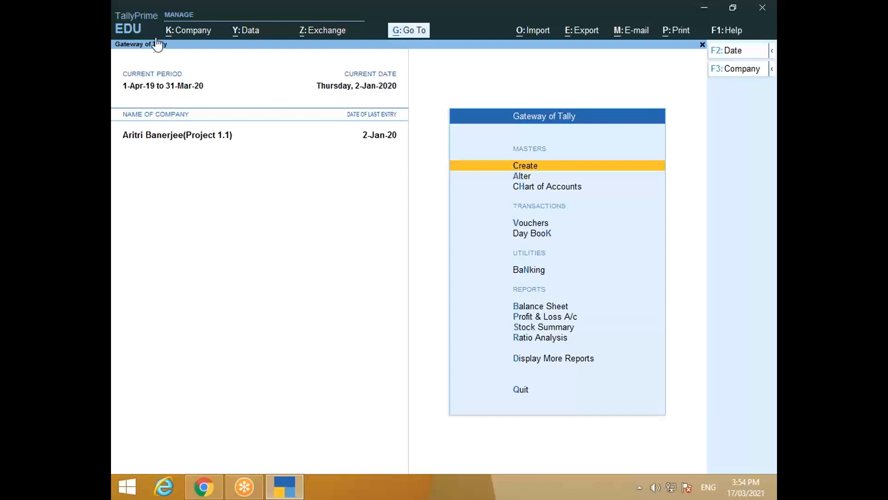
left_click(201, 33)
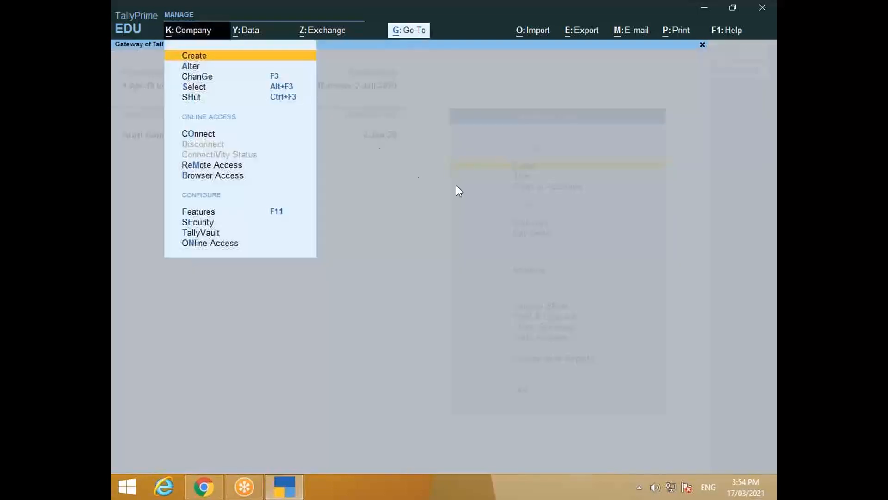
left_click(219, 78)
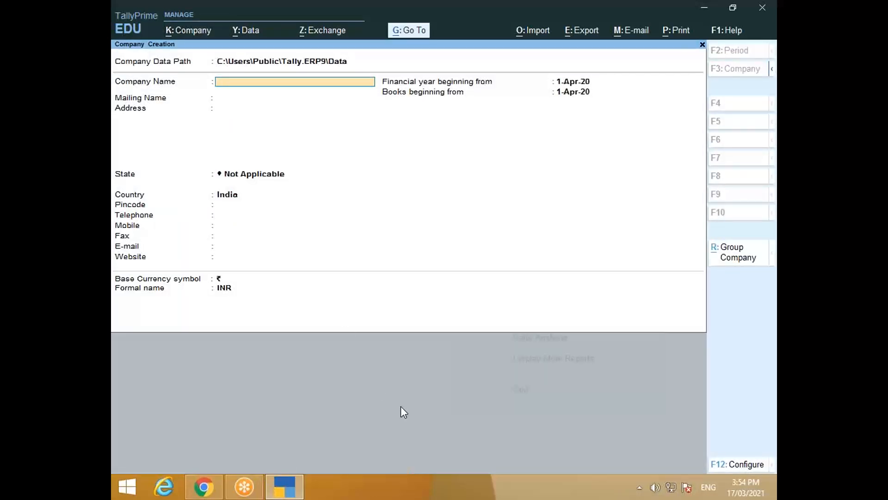
type("Mahima Creation")
key("Return")
key("Return")
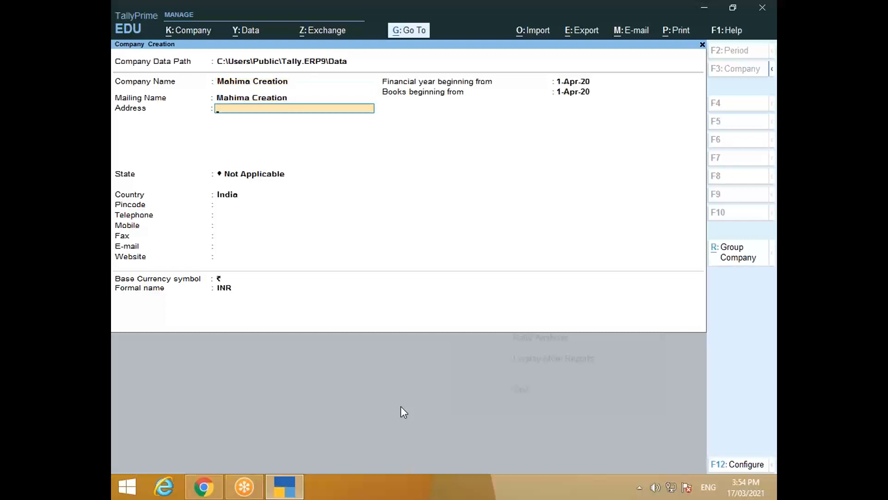
key("Return")
key("Return")
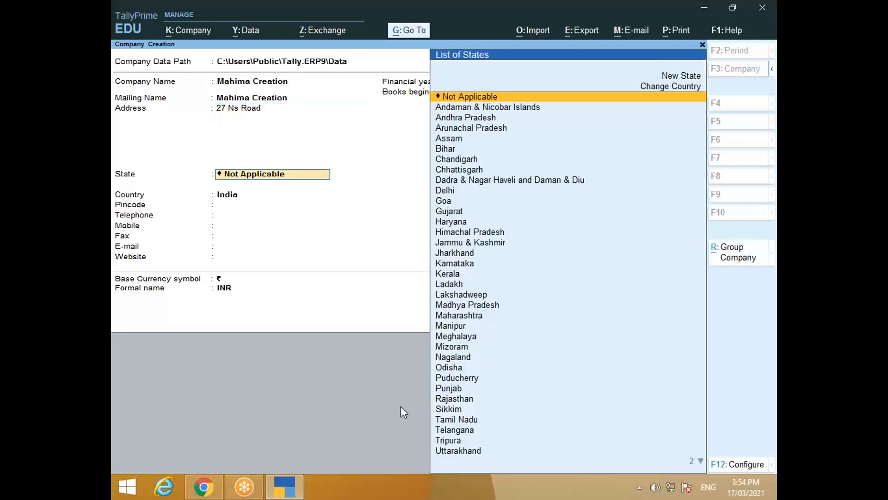
Step: Choose West Bengal as the state, enter the pincode, and skip the contact fields
type("W")
key("Return")
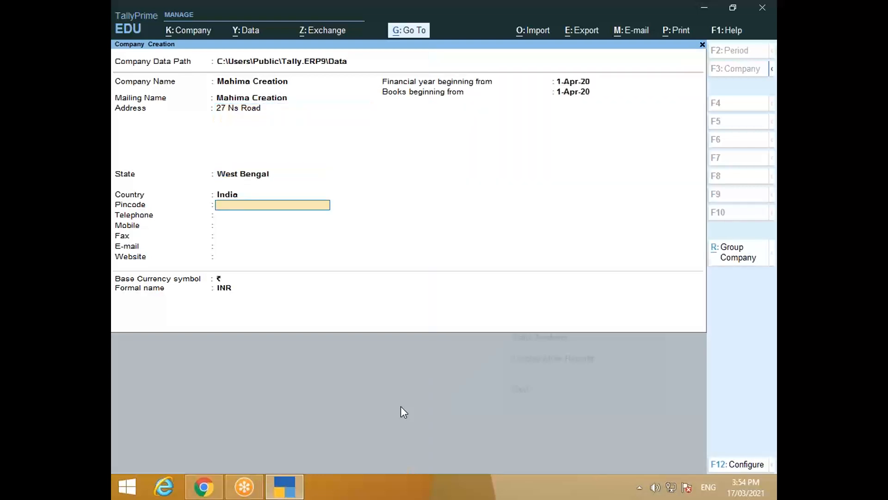
type("711")
type("00002")
key("BackSpace")
type("1")
key("Return")
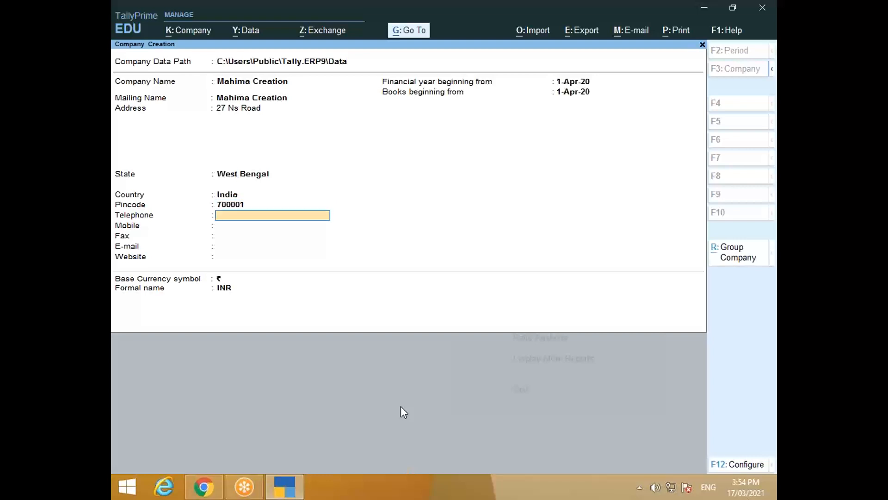
key("Return")
key("Return")
key("Return")
key("Return")
key("Return")
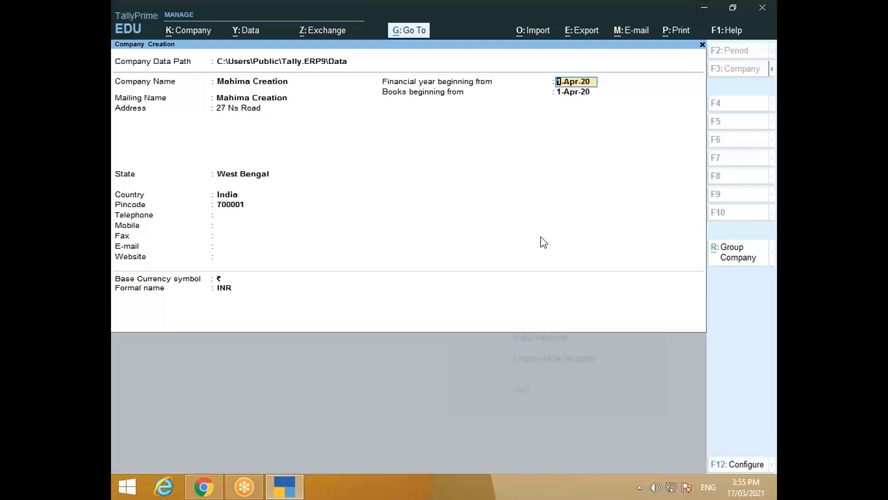
Step: Set financial year and books beginning to 1-Apr-19 and accept the company
left_click(204, 487)
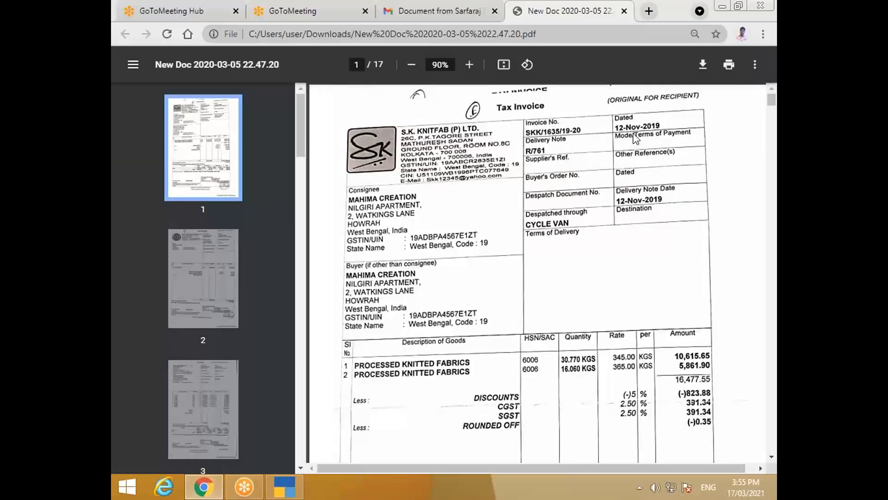
left_click(293, 490)
type("1")
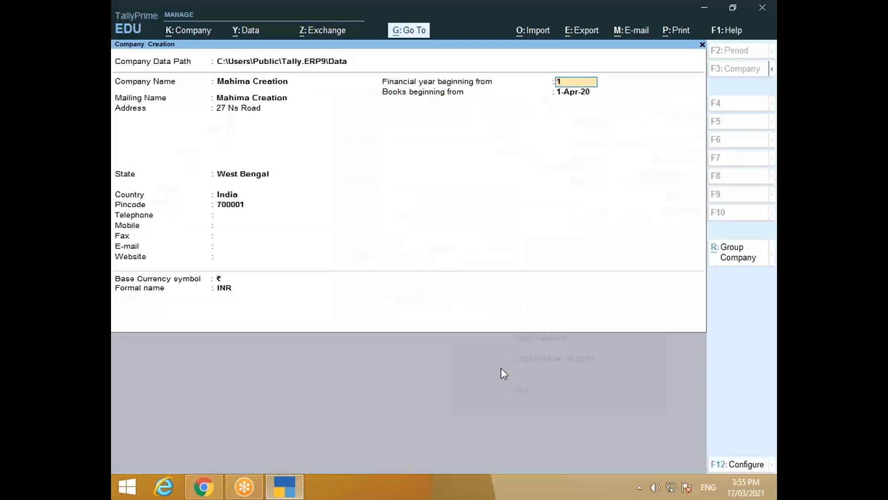
type("/4")
type("19")
key("BackSpace")
type("/19")
key("Return")
key("Return")
key("Return")
key("Return")
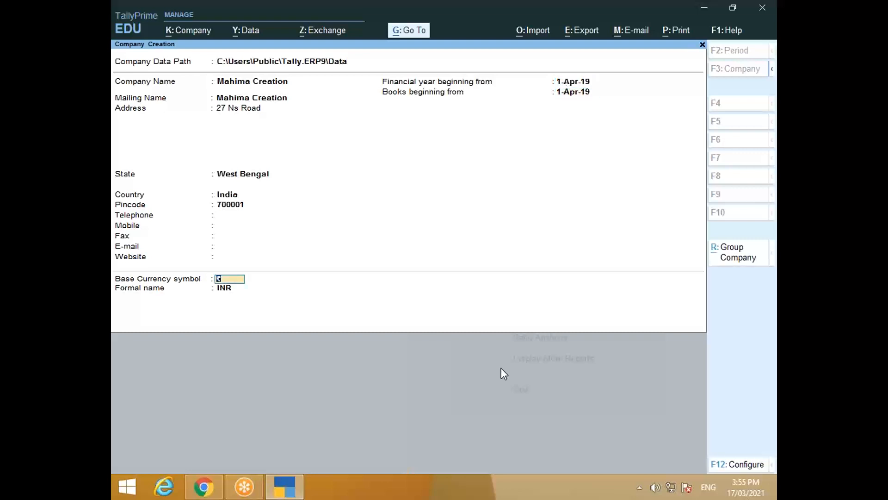
key("Return")
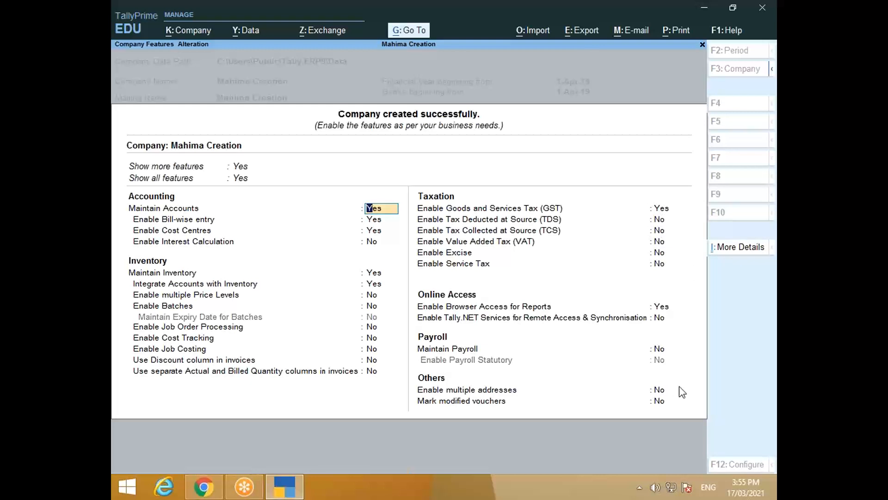
Step: Accept the default features, shut the other loaded company, and decline quitting TallyPrime
key("ctrl")
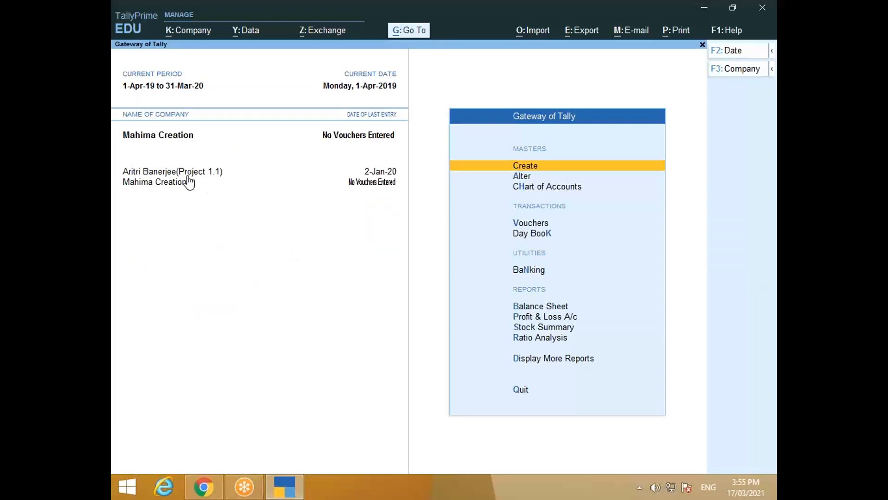
left_click(184, 30)
left_click(205, 98)
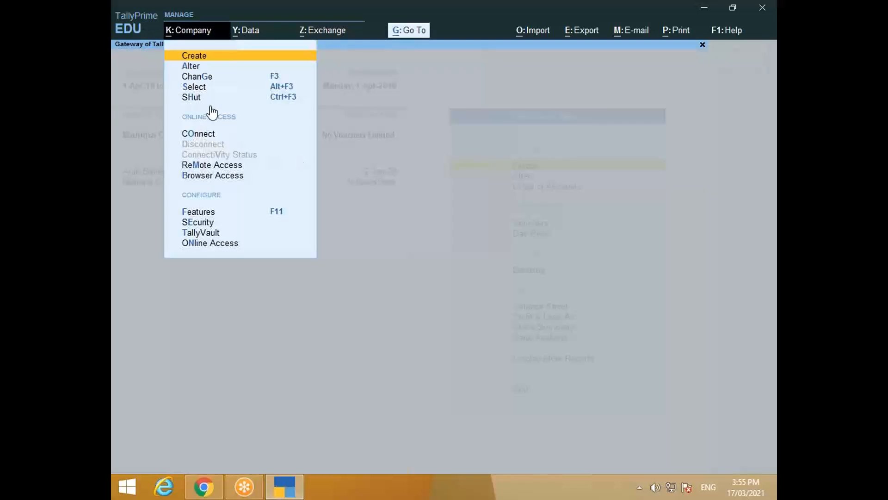
key("Up")
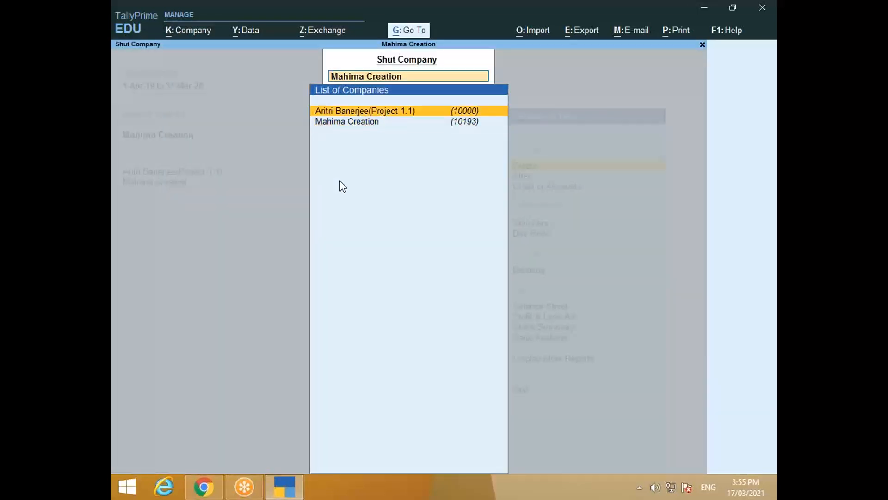
key("Return")
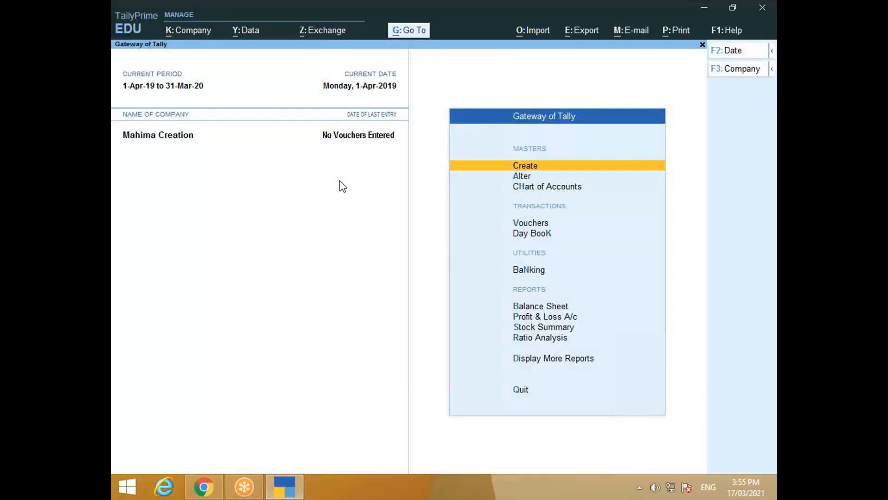
key("Escape")
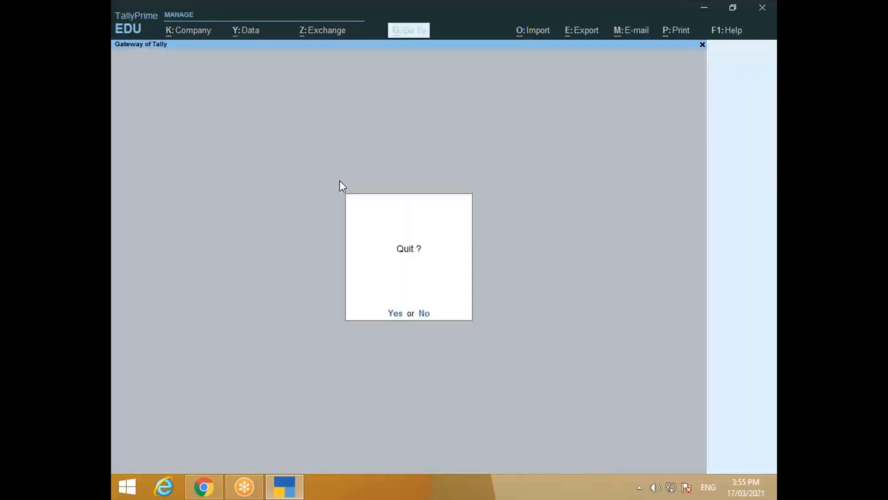
key("Escape")
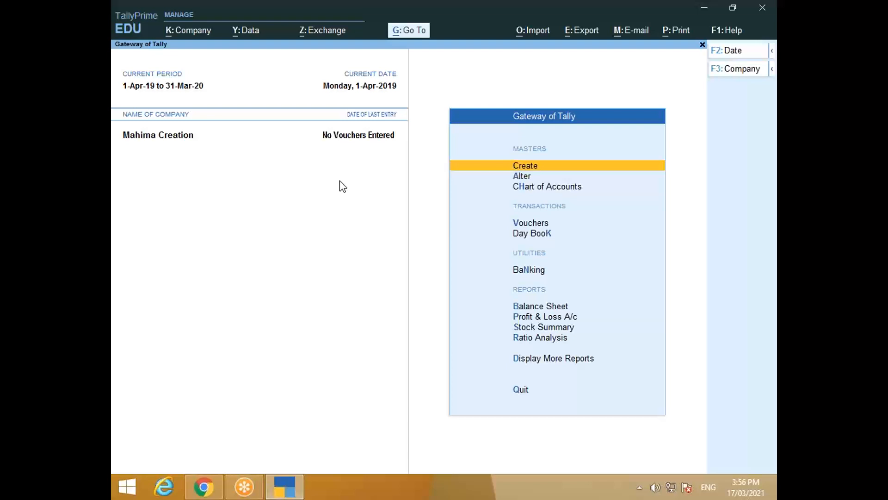
key("alt+Tab")
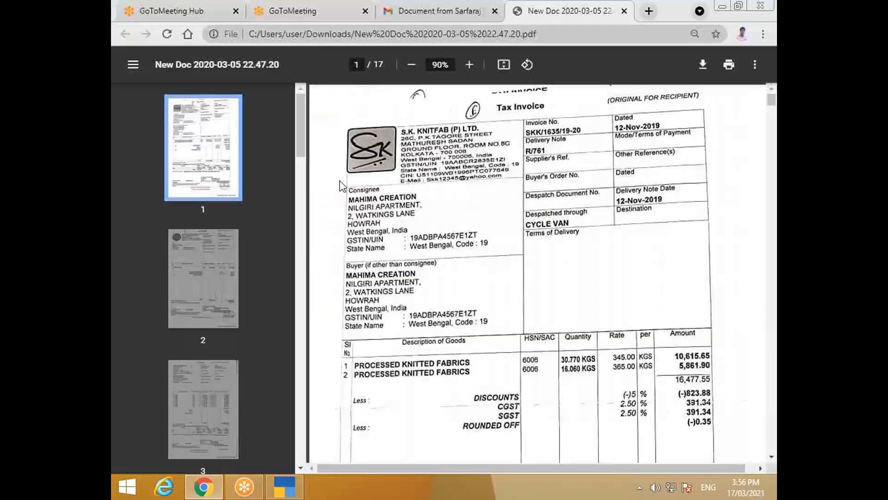
key("alt+Tab")
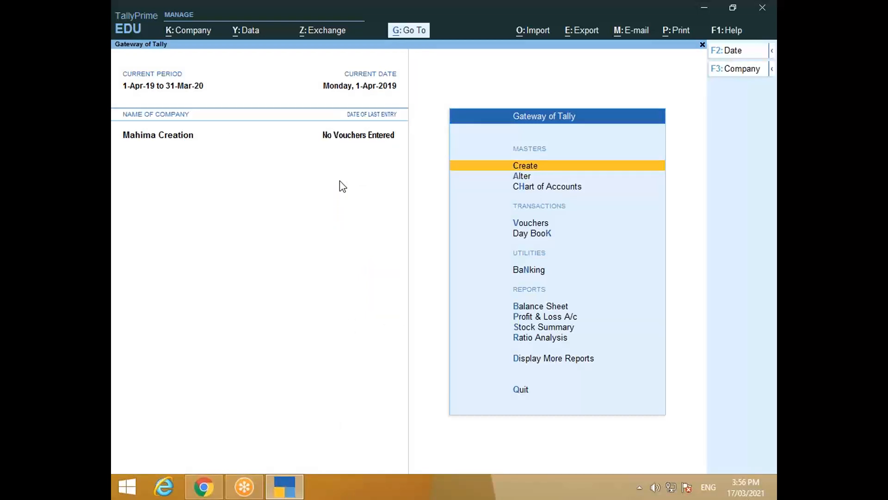
Step: Open F11 company features, view the GST details, then quit without saving changes
key("F11")
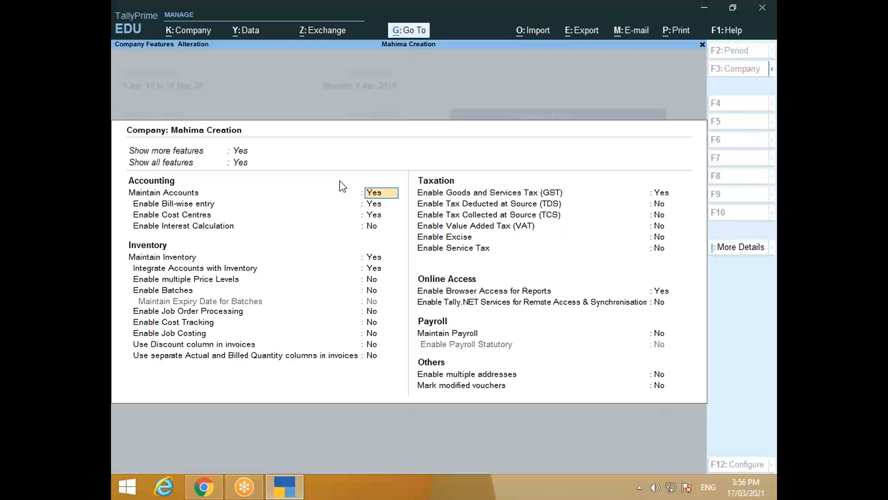
left_click(658, 193)
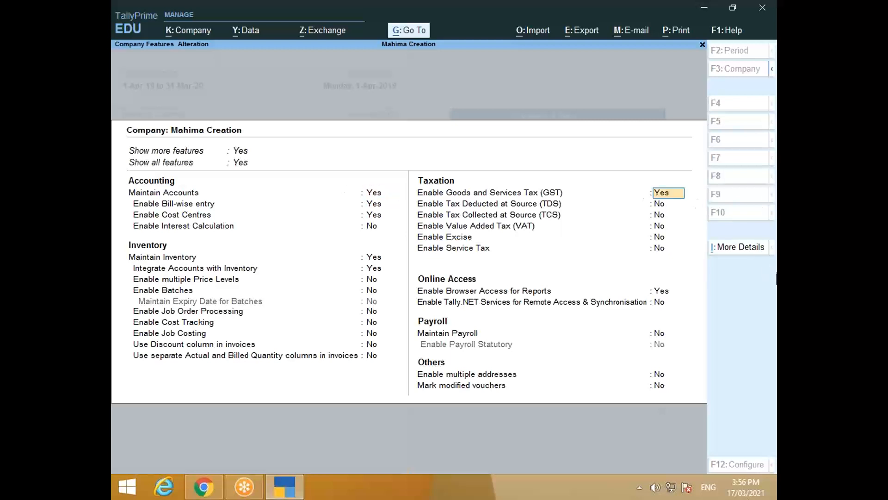
key("Return")
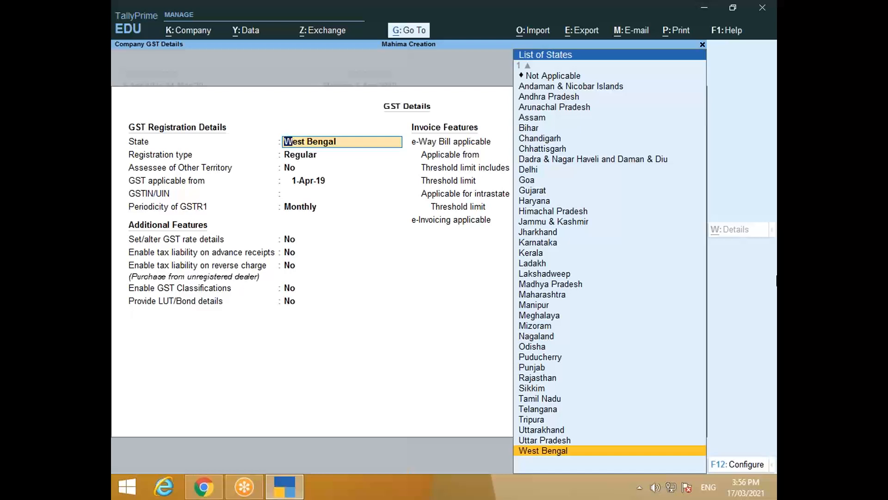
key("Escape")
key("Escape")
key("Escape")
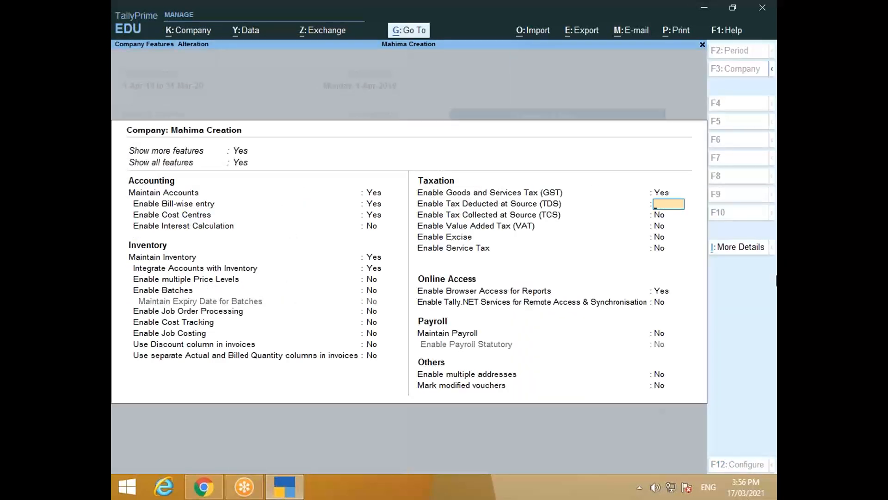
key("Escape")
key("y")
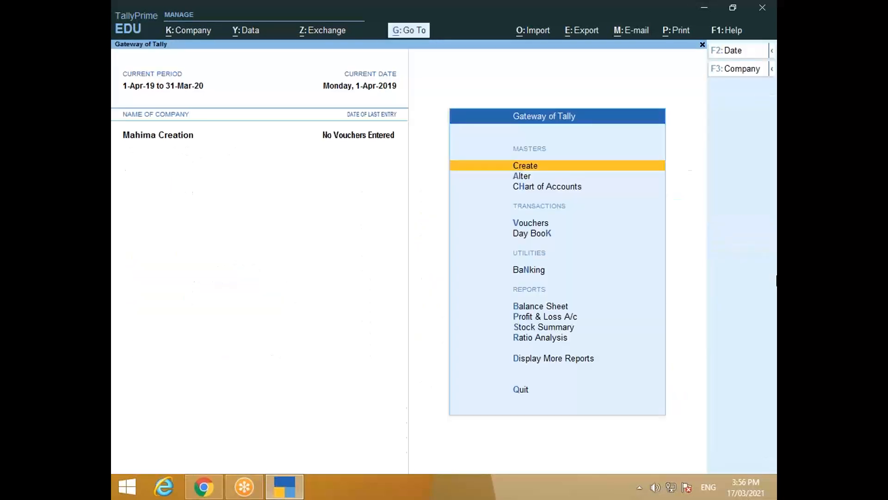
Step: Enable GST in company features, keeping West Bengal, Regular registration applicable from 1-Apr-19
key("F11")
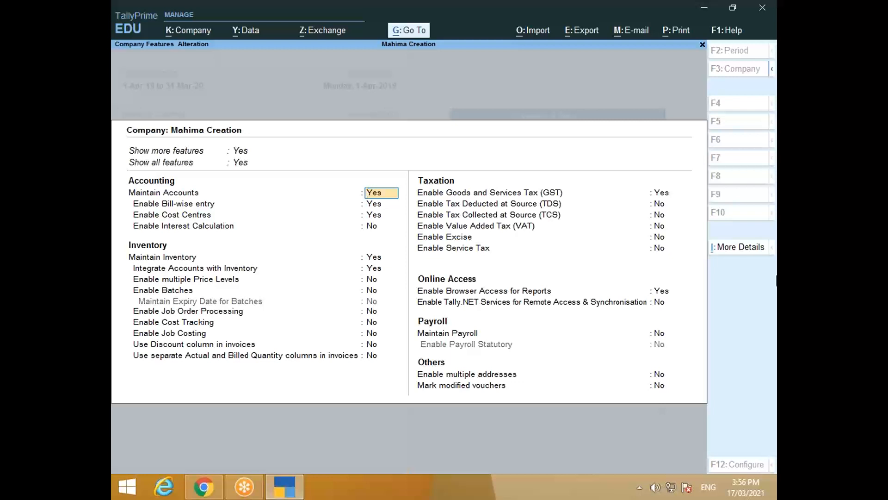
key("Right")
left_click(663, 195)
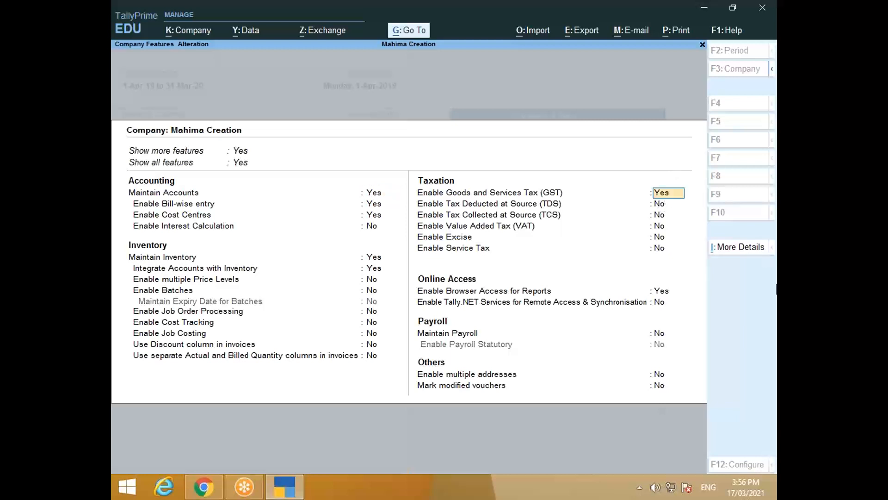
key("Return")
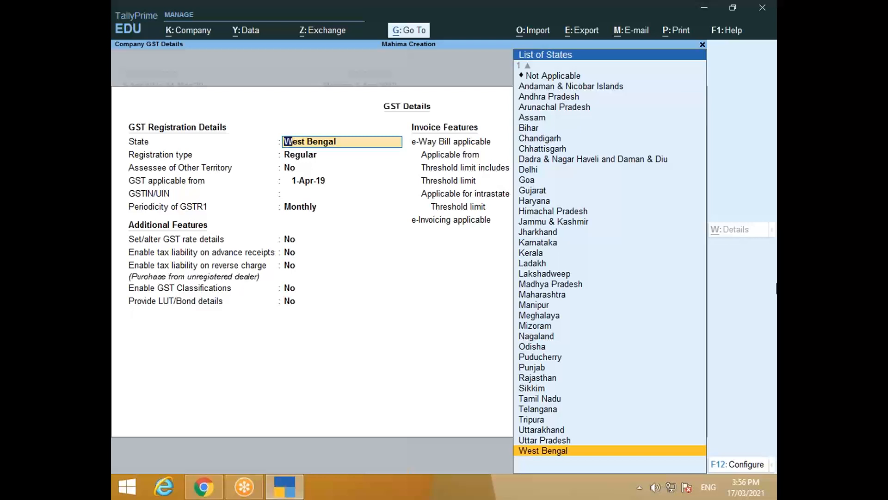
key("Return")
key("Return")
key("Return")
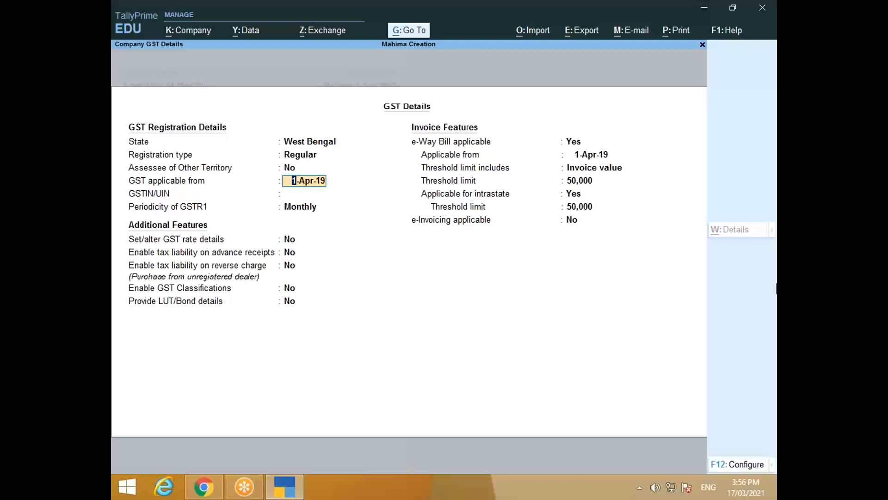
key("Return")
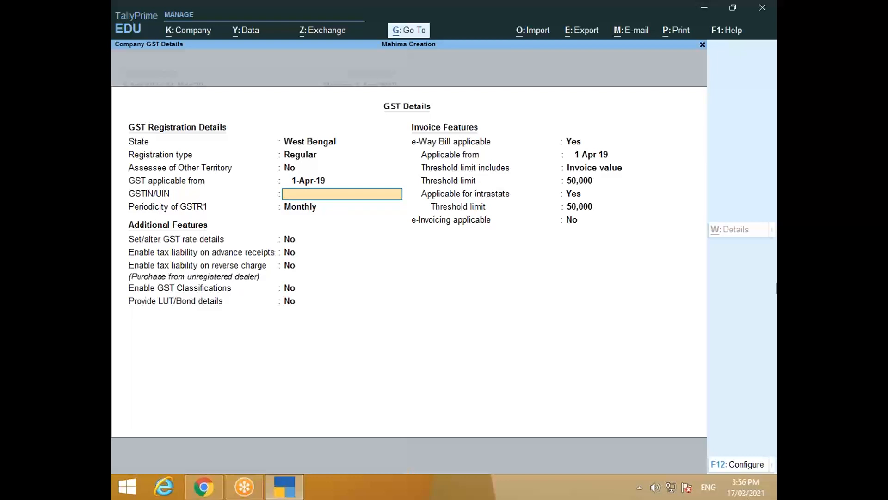
Step: Enter the company's GSTIN from the invoice, keep Monthly GSTR1 periodicity, and accept the GST details
key("alt+Tab")
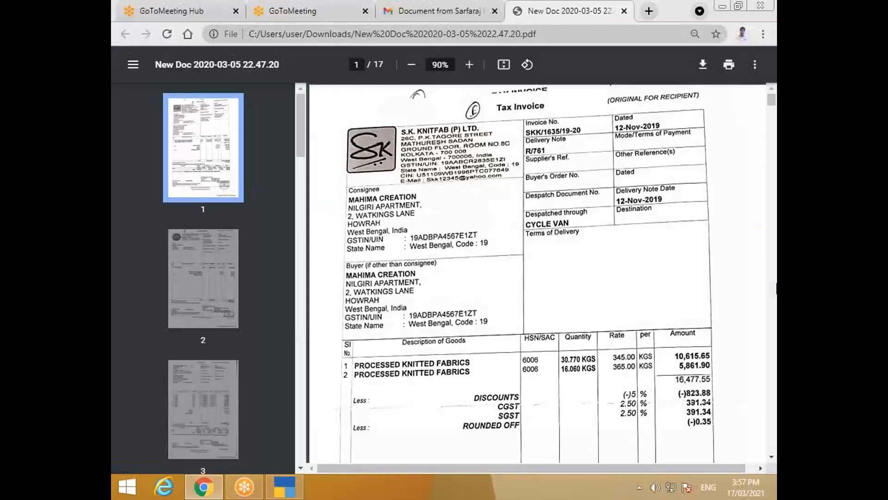
key("alt+Tab")
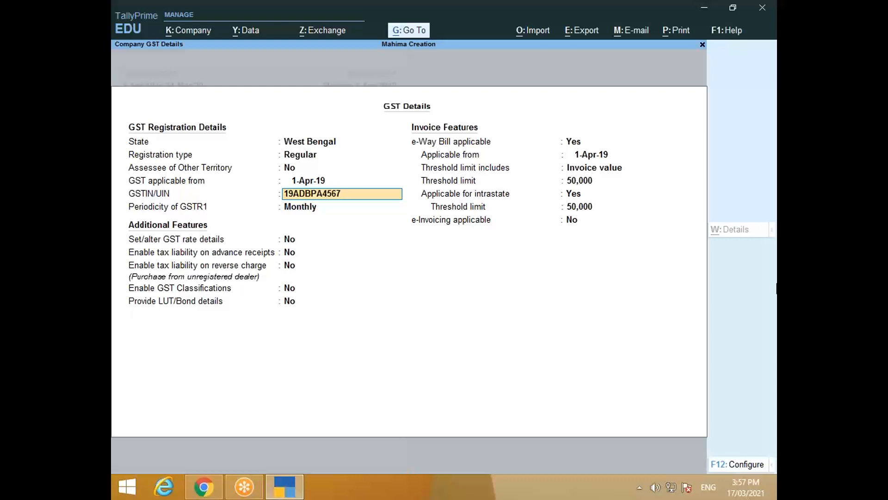
key("Return")
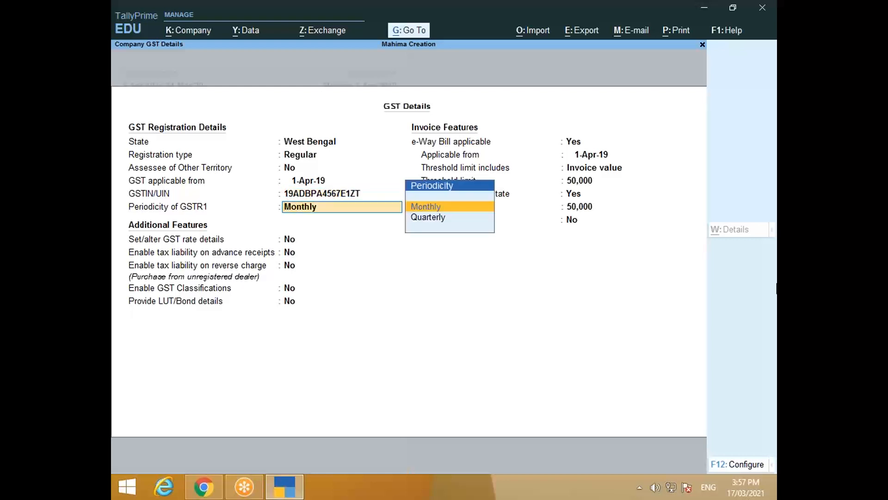
key("Return")
key("Return")
key("Return")
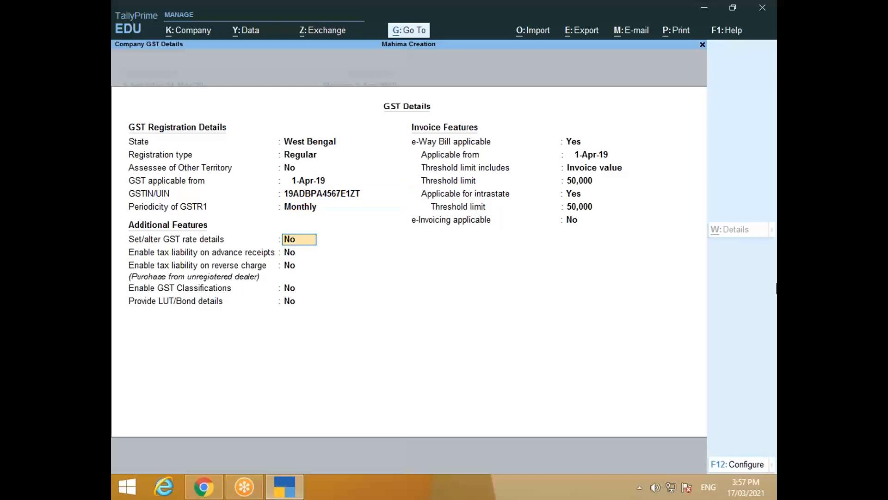
key("Return")
key("Return")
key("Return")
key("Return")
key("Return")
key("Return")
key("Return")
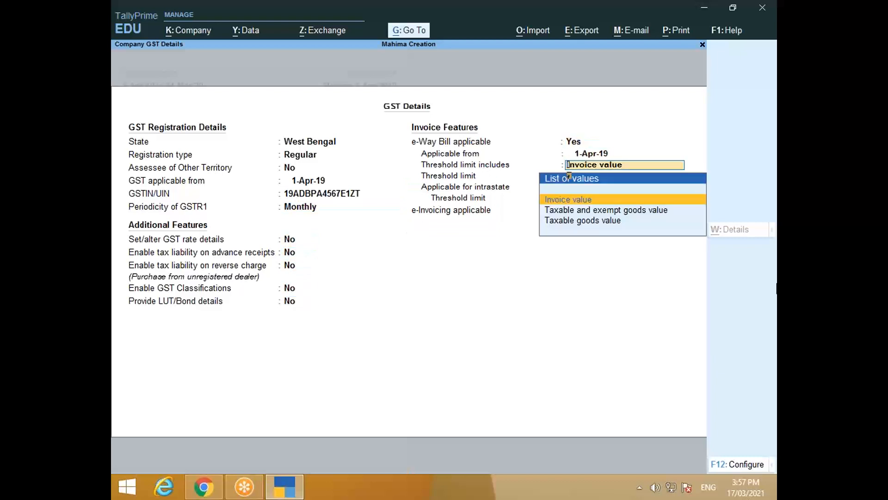
key("Return")
key("Return")
key("Return")
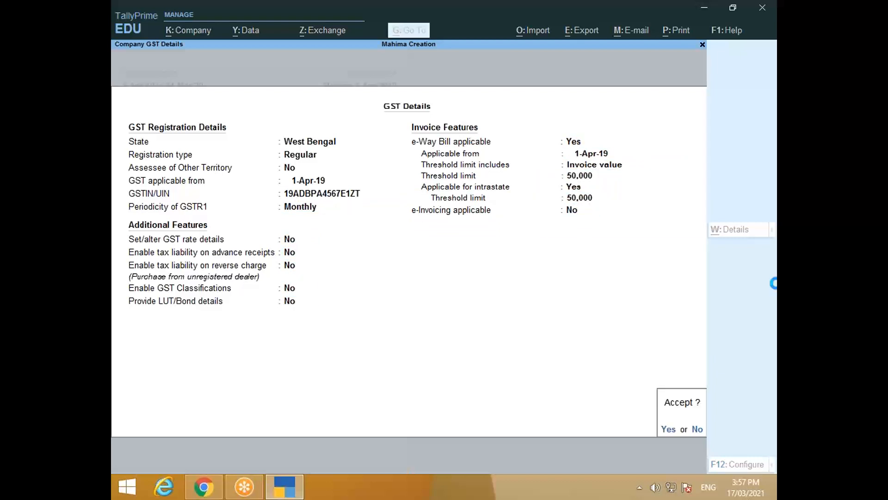
key("Return")
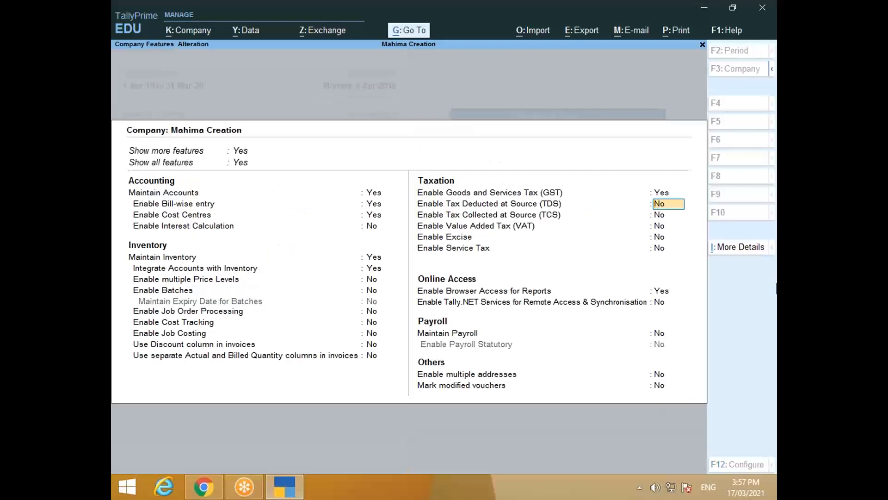
Step: Accept Company Features with Ctrl+A, check the invoice PDF, then open Vouchers to a blank voucher No. 1
key("ctrl")
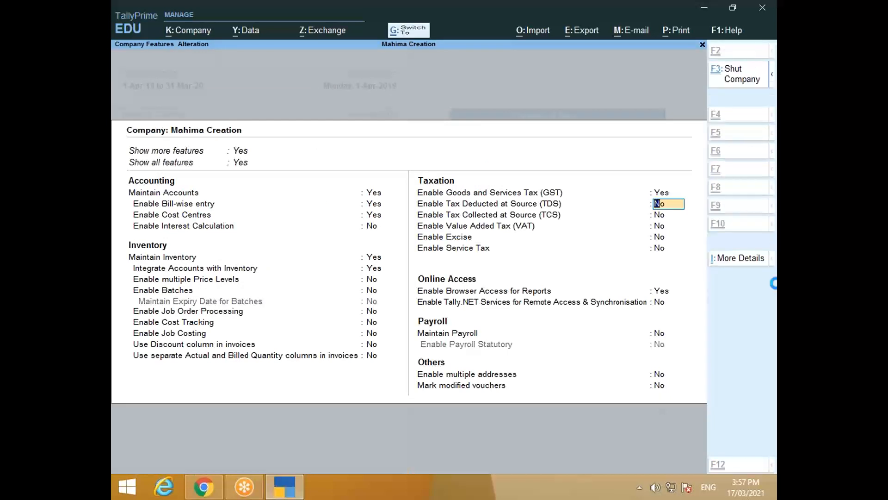
key("ctrl+a")
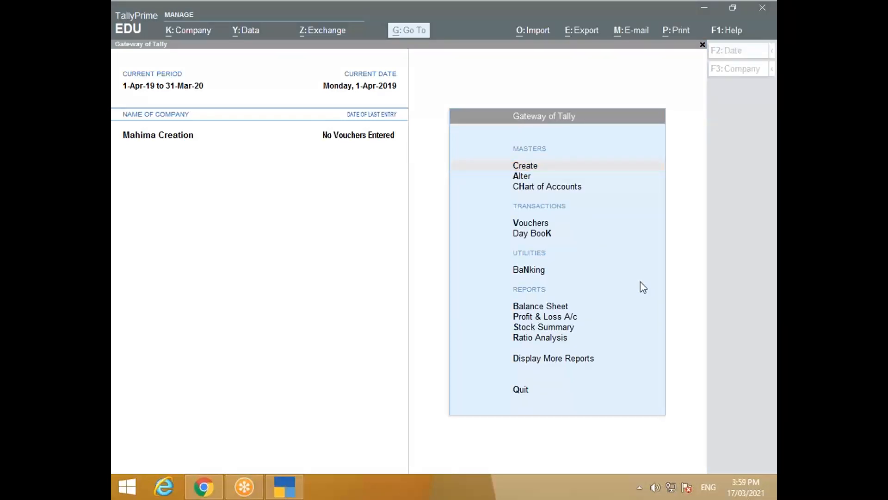
left_click(322, 347)
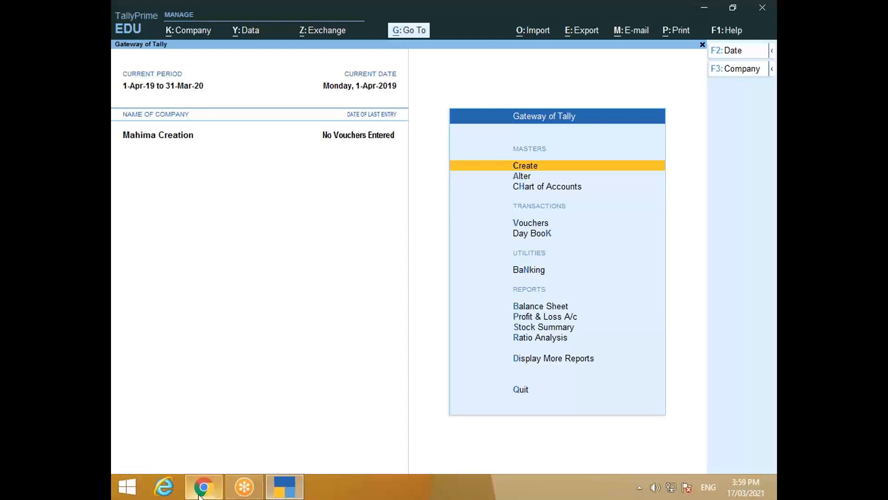
left_click(218, 495)
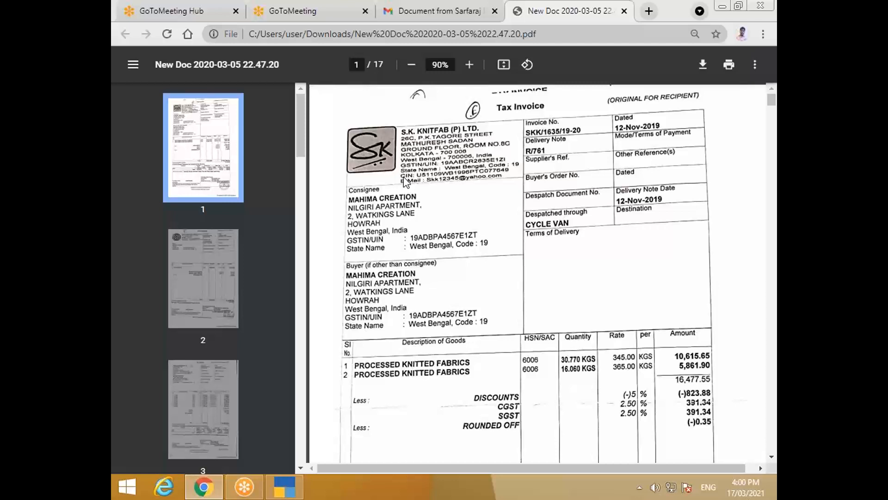
key("alt+Tab")
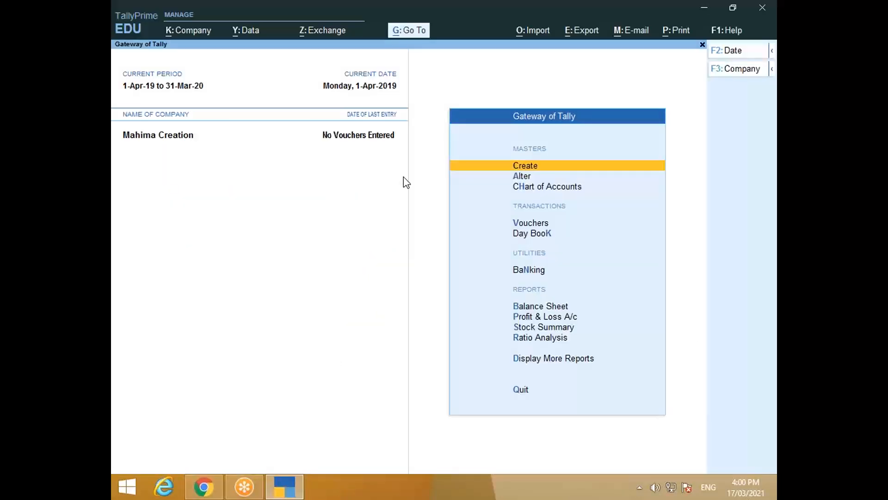
key("Down")
key("Down")
key("Down")
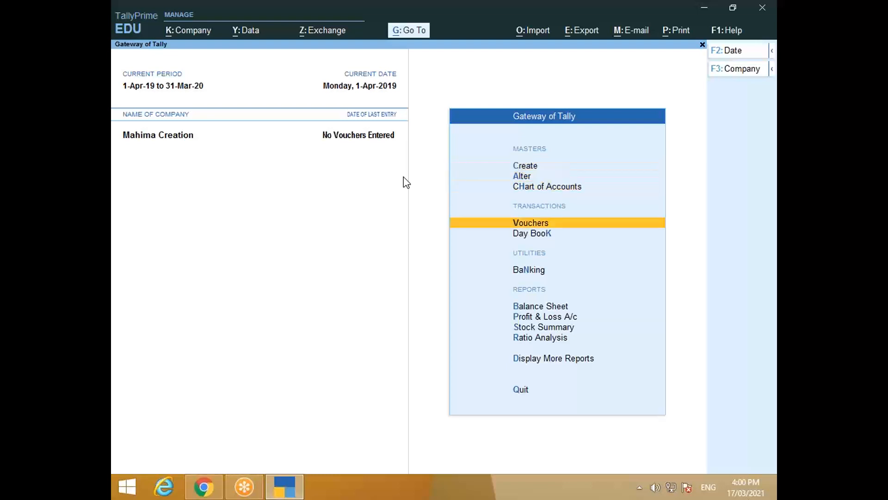
key("Return")
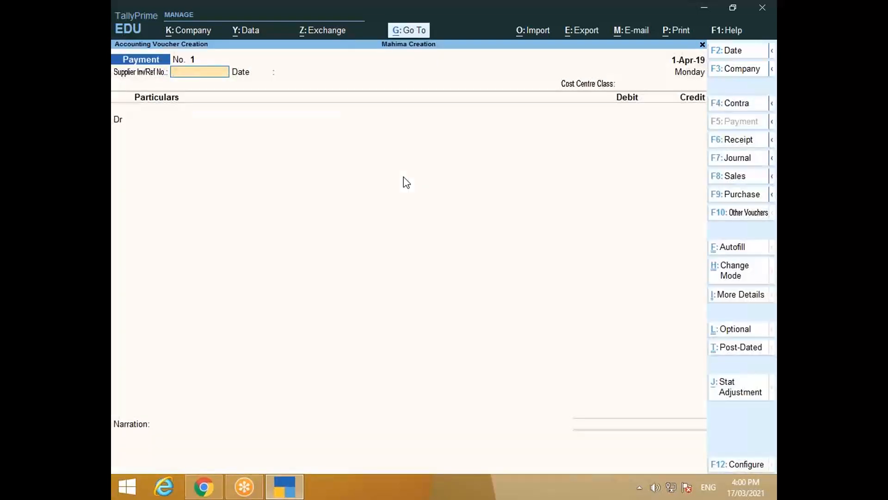
Step: Switch the voucher to Purchase and set its date to 1-Nov-19
left_click(744, 198)
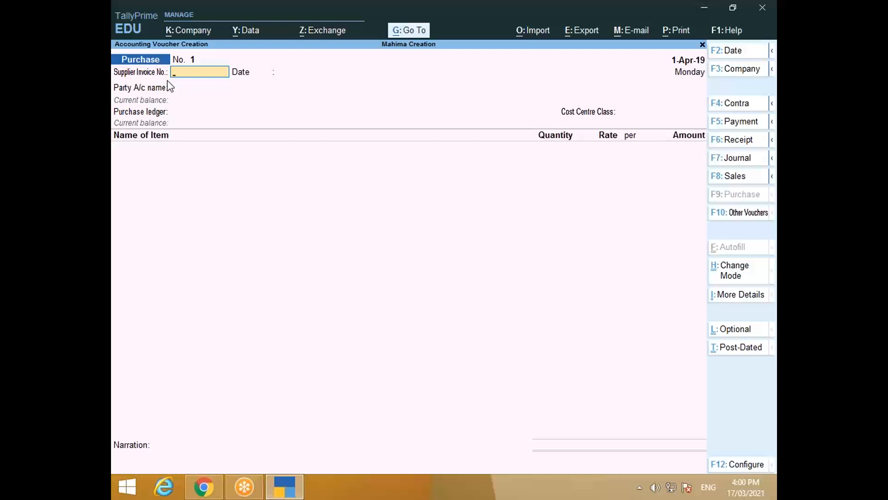
key("F2")
key("alt+Tab")
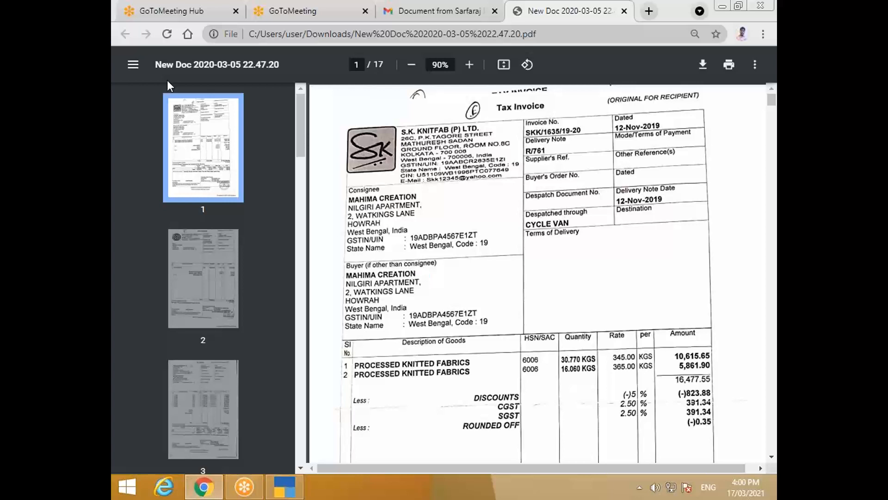
key("alt+Tab")
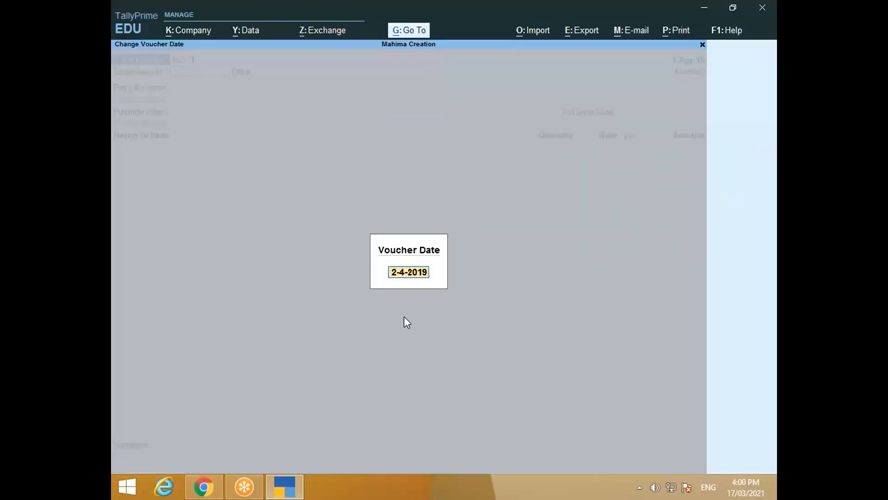
type("1nov")
key("Return")
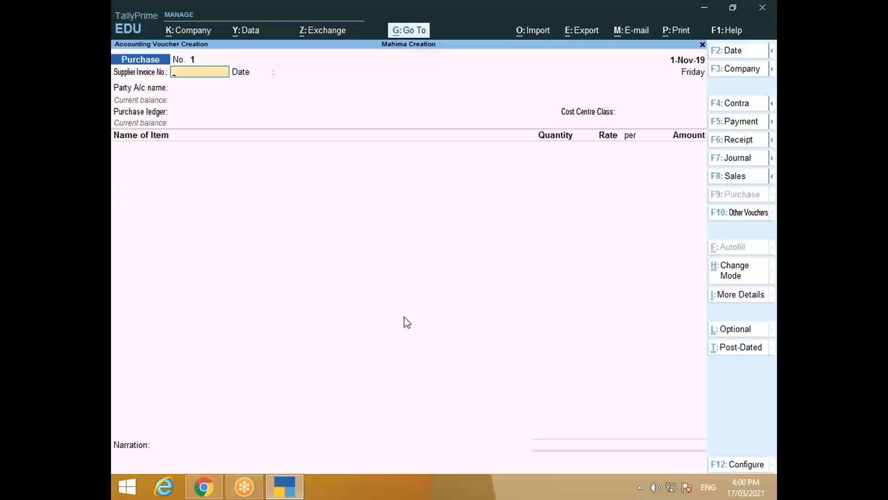
Step: Enter supplier invoice number skk/1935/19-20 and move on to the party ledger list
key("alt+Tab")
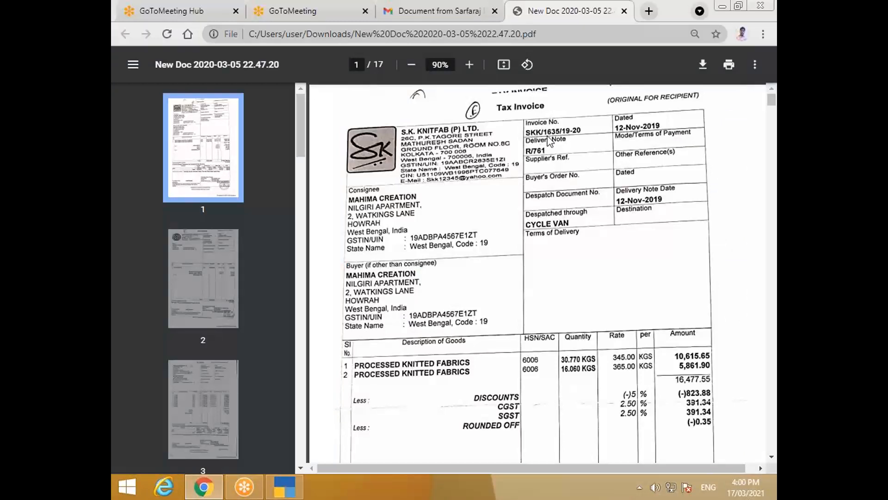
key("alt+Tab")
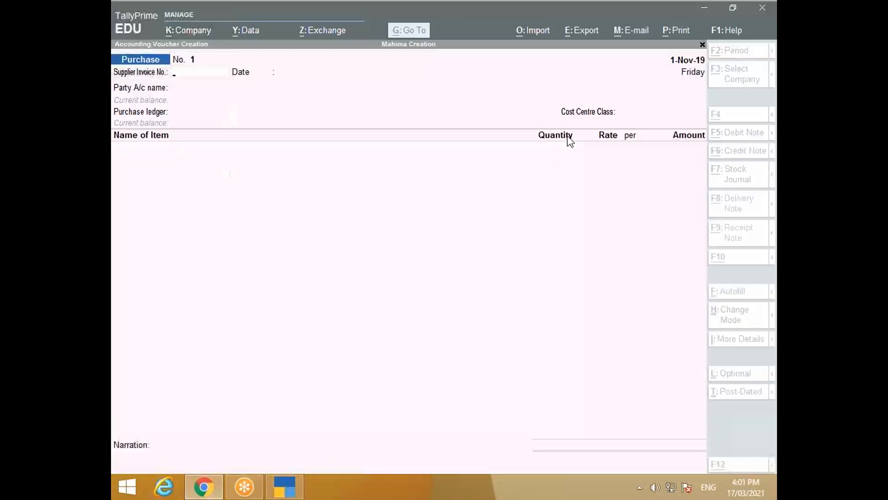
type("skk")
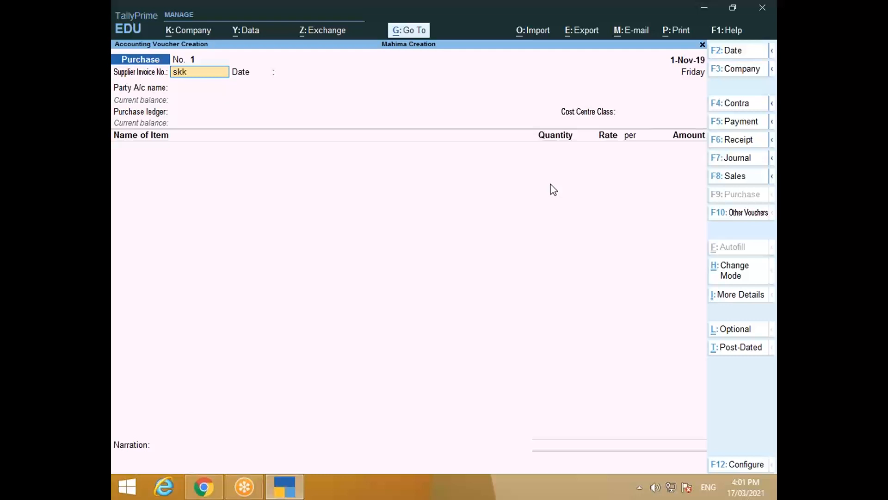
type("/1935/19-20")
key("Return")
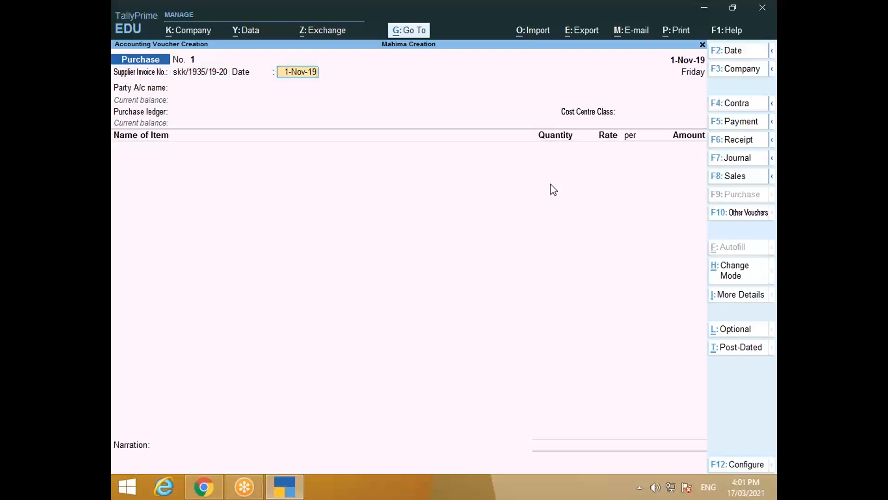
key("Return")
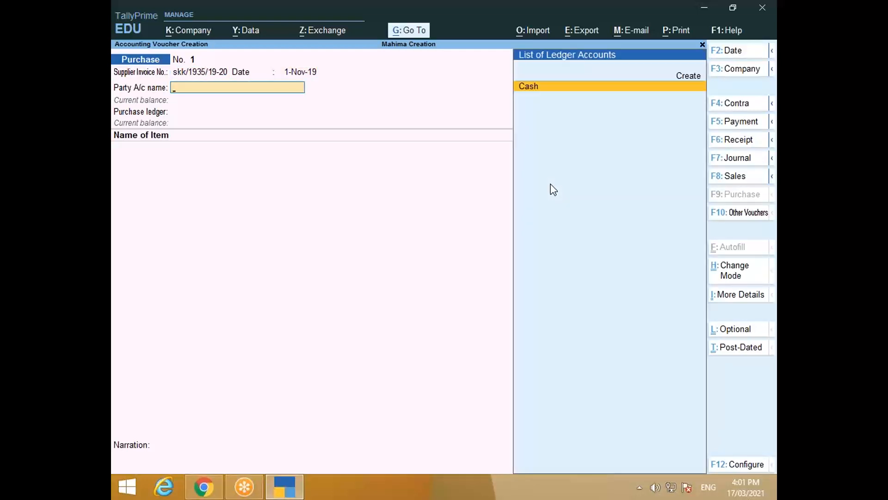
Step: Create a new ledger named S K Knightfab(P) Ltd, checking the supplier name against the invoice
key("alt+c")
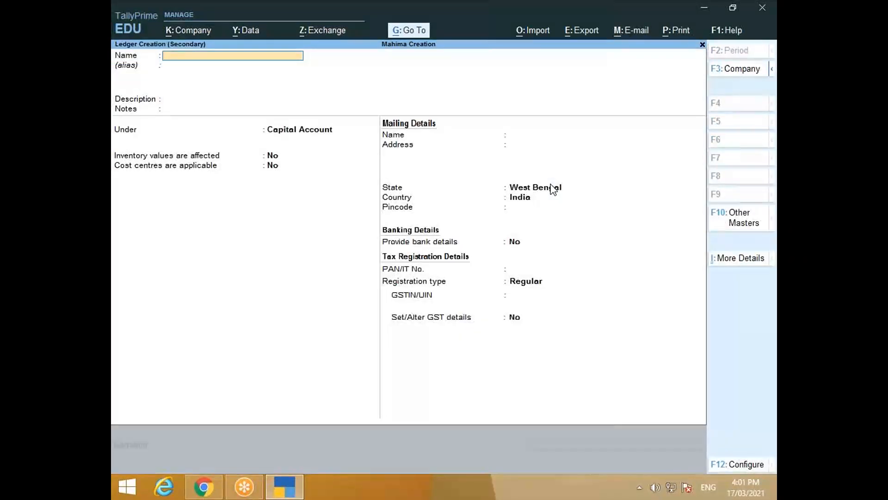
type("S")
type("KRK")
type(" M")
key("BackSpace")
type("Market")
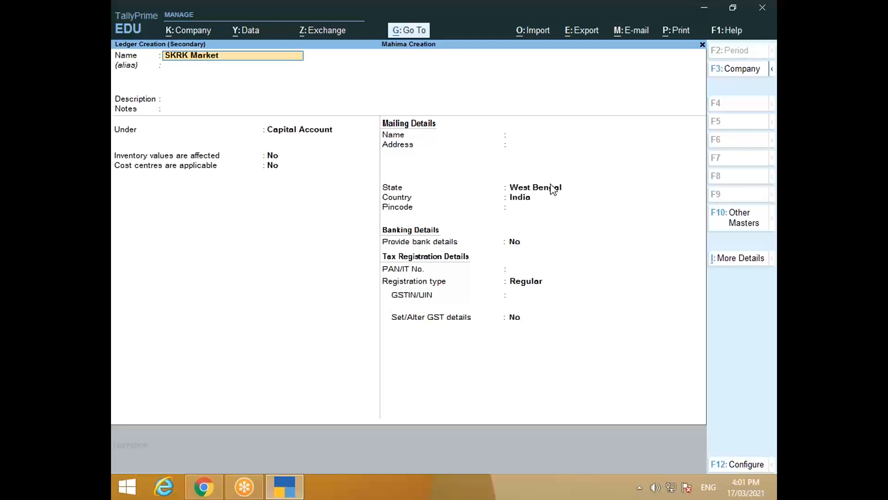
type("ing")
key("alt+Tab")
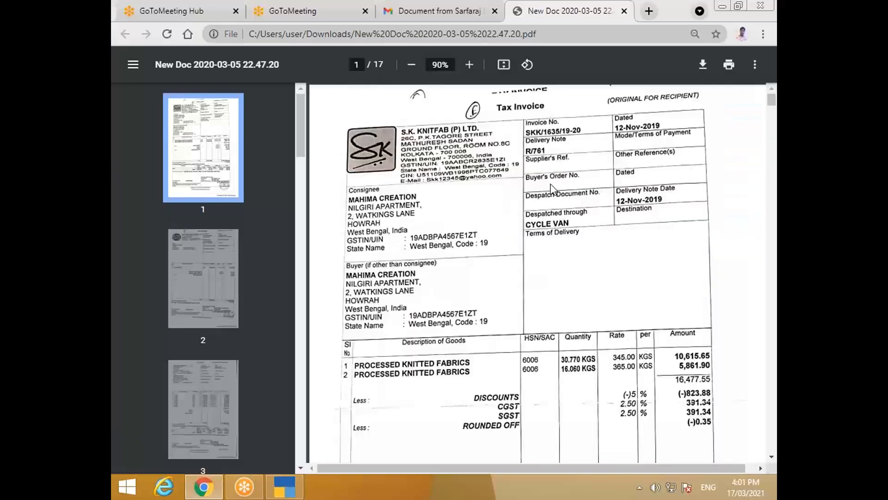
key("alt+Tab")
key("alt+Tab")
key("alt+Tab")
key("BackSpace")
key("BackSpace")
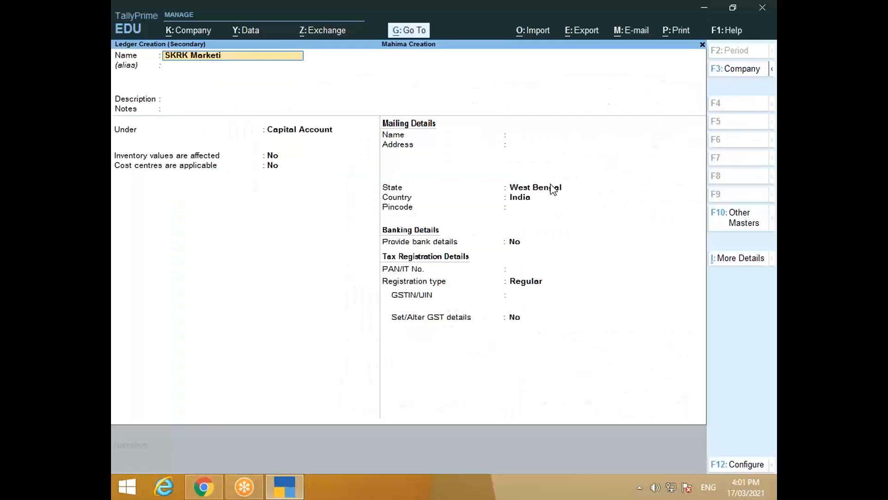
key("BackSpace")
key("BackSpace")
key("BackSpace")
key("BackSpace")
key("BackSpace")
key("BackSpace")
key("BackSpace")
key("BackSpace")
key("BackSpace")
key("BackSpace")
type("K Knightfab(P)")
key("Return")
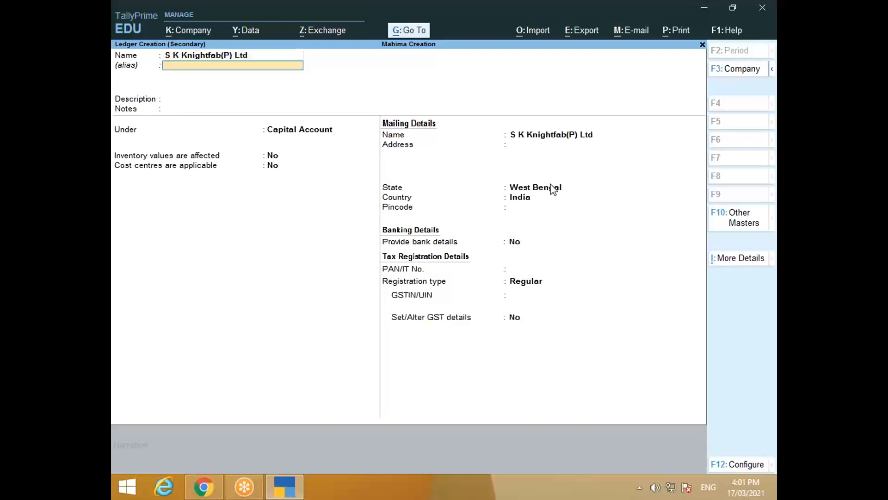
key("Return")
key("Return")
key("Return")
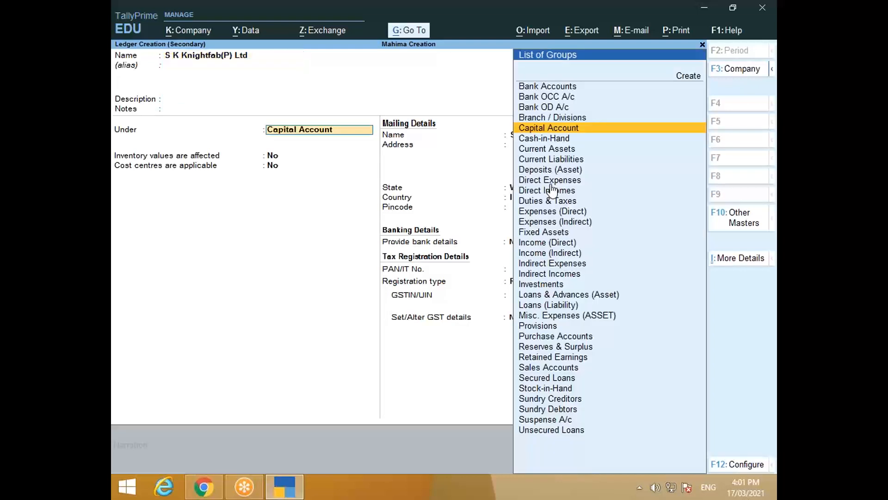
Step: Place the S K Knightfab(P) Ltd ledger under the Sundry Creditors group
type("Su")
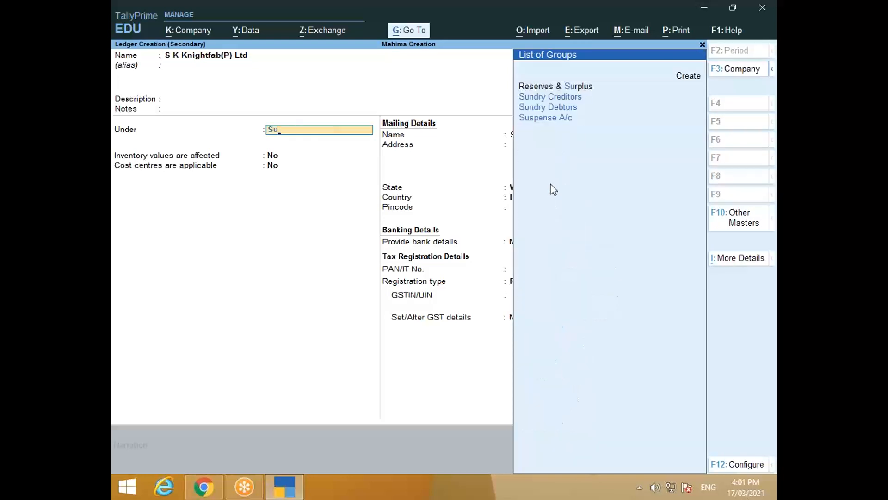
key("Down")
key("Return")
key("Return")
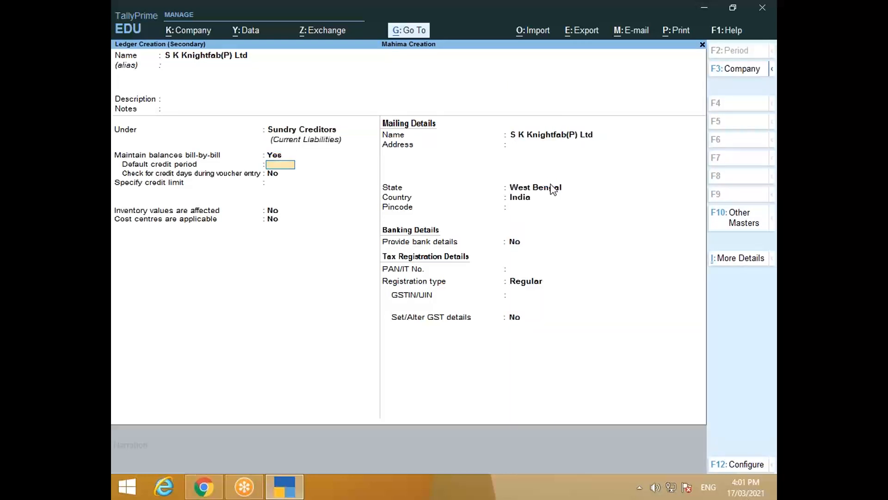
key("Return")
key("Return")
key("Return")
key("Return")
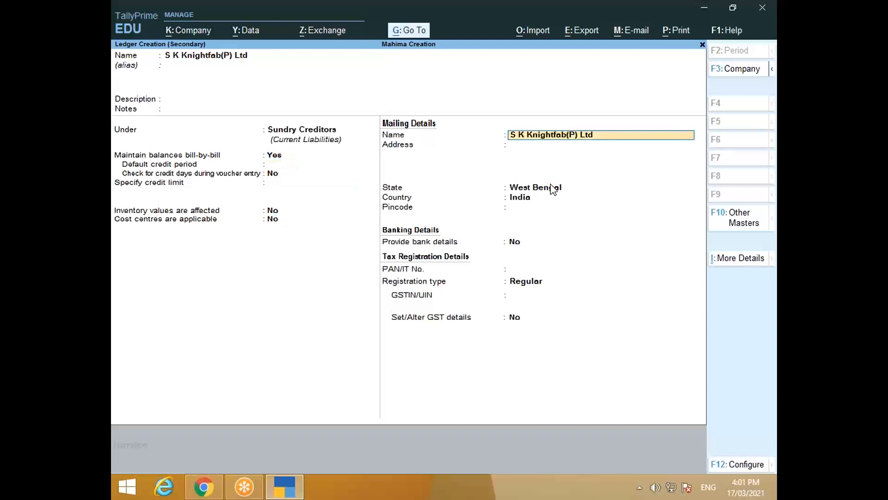
key("Return")
Step: Move through the address and state fields, consulting the invoice PDF for the supplier's GSTIN
key("alt+Tab")
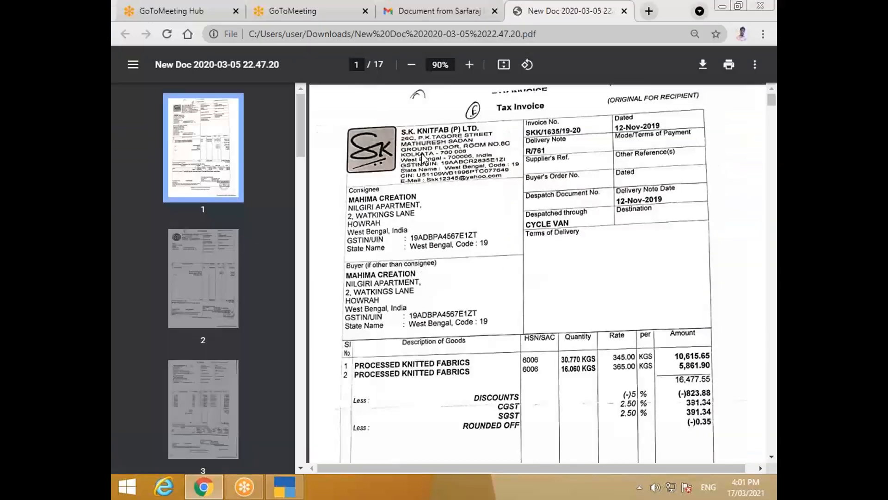
key("alt+Tab")
key("alt+Tab")
scroll(523, 302, "down", 9)
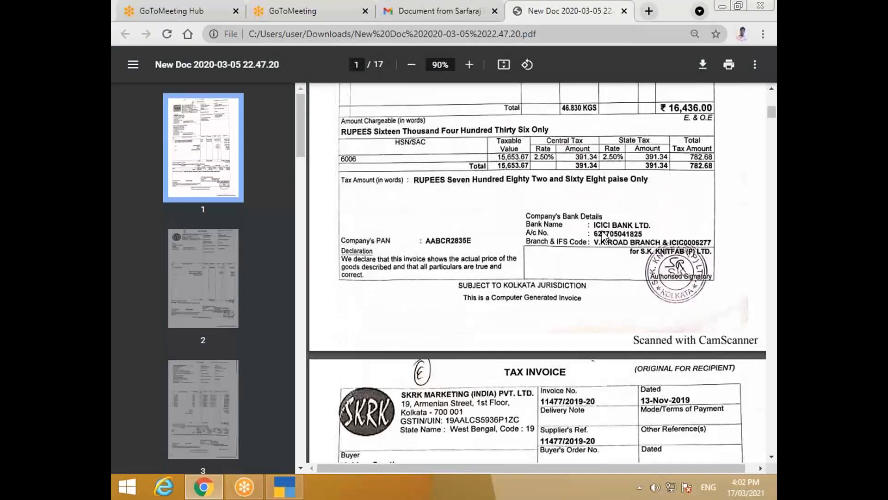
key("alt+Tab")
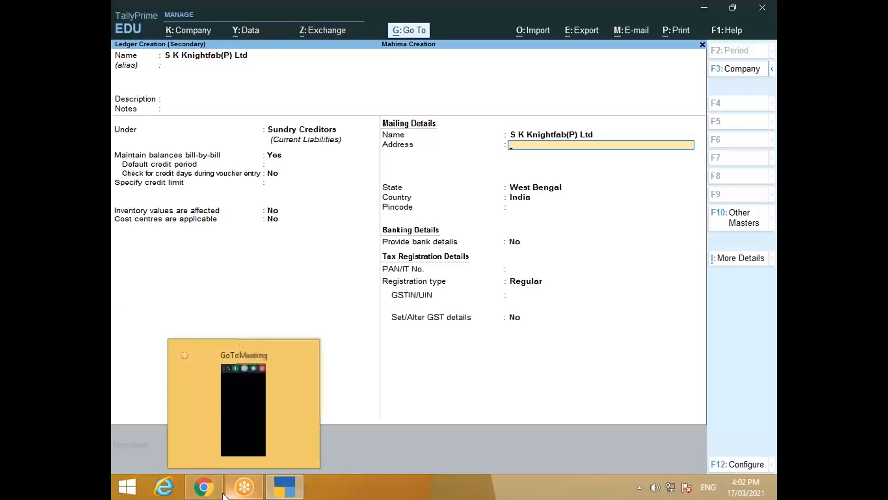
left_click(210, 484)
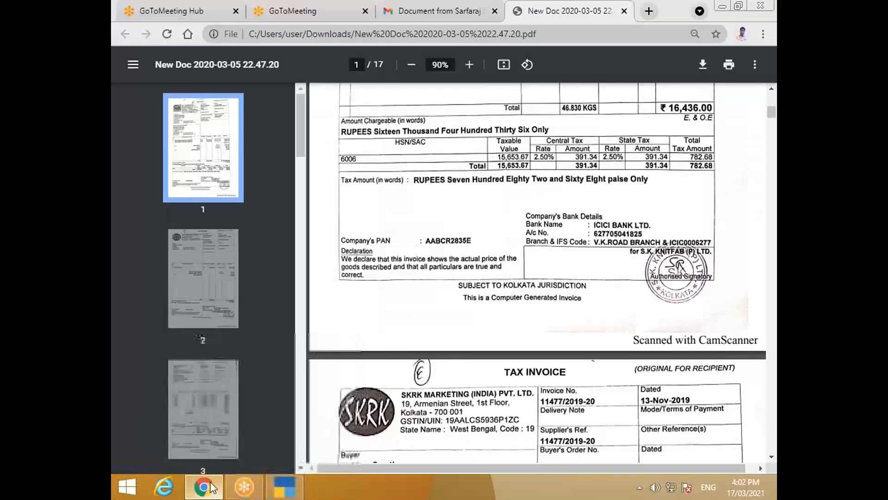
scroll(425, 394, "up", 1)
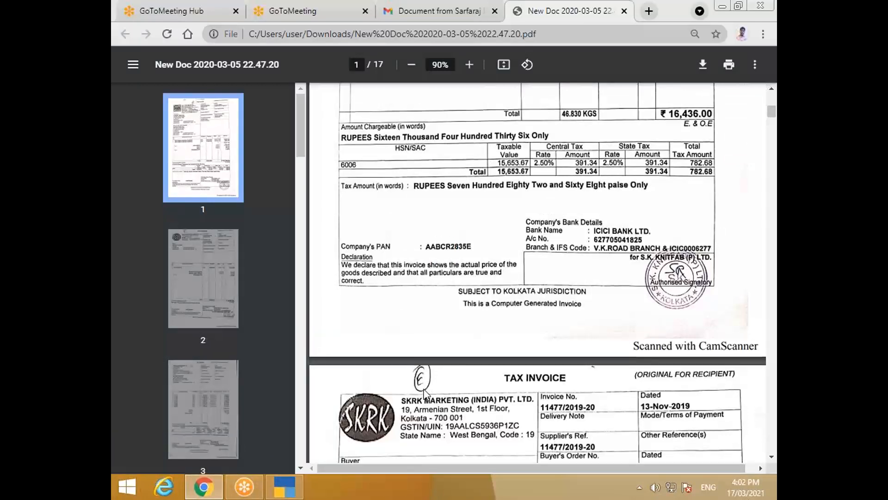
scroll(425, 393, "up", 5)
left_click(285, 486)
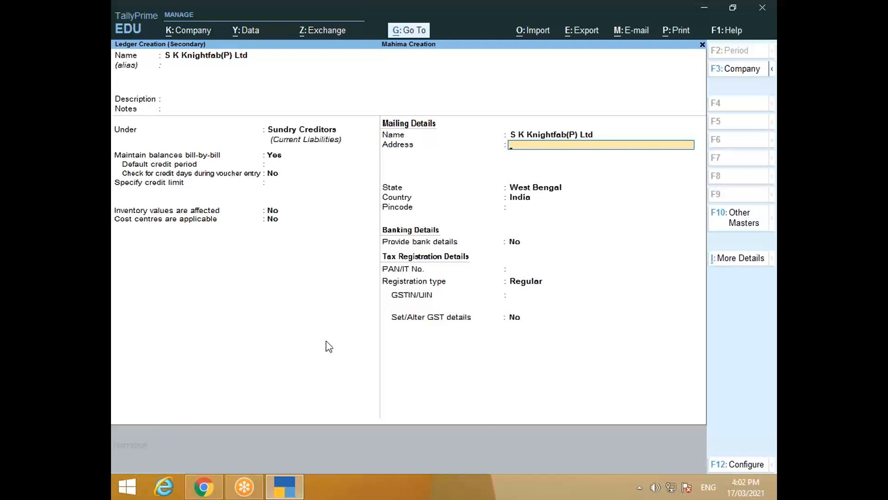
key("Return")
key("Return")
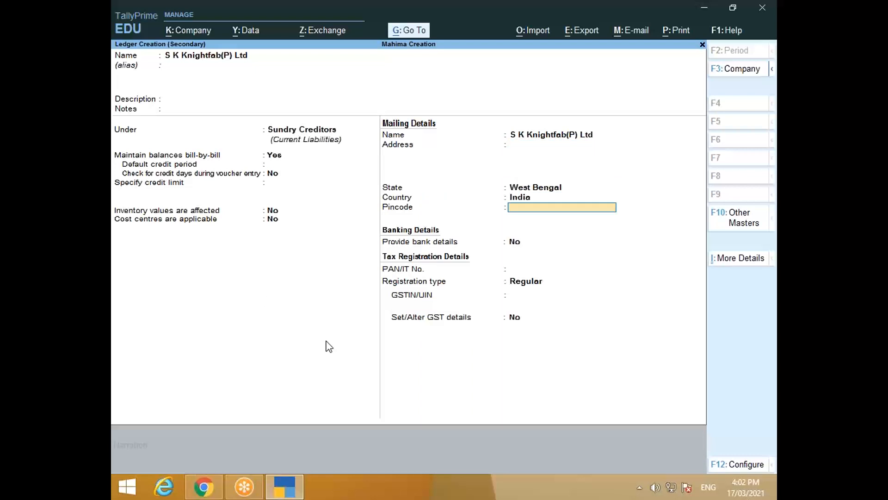
key("Return")
key("Return")
key("Return")
key("Return")
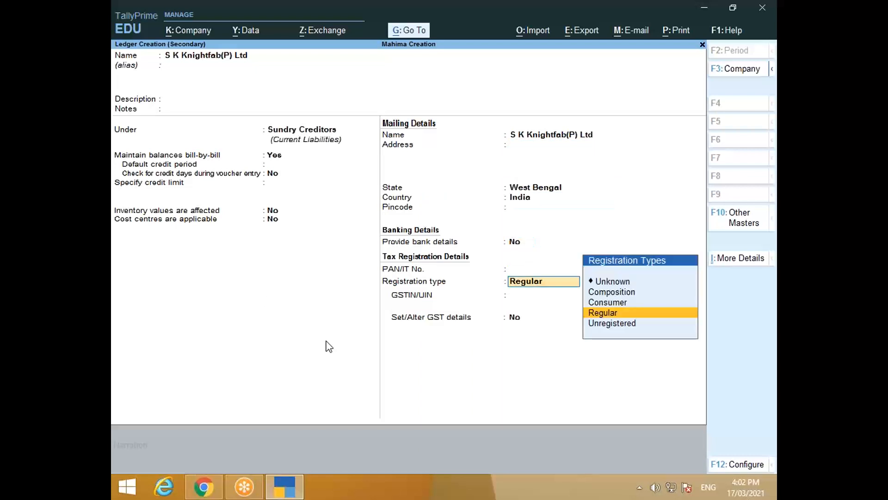
key("alt+Tab")
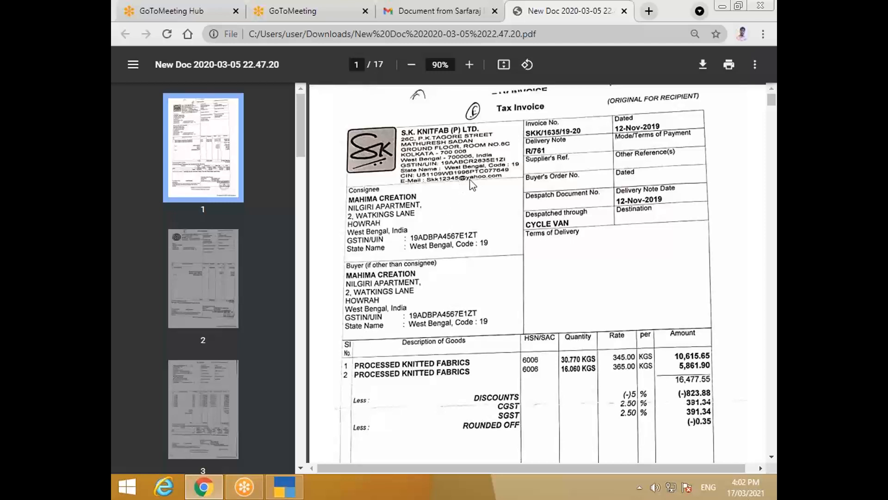
key("alt+Tab")
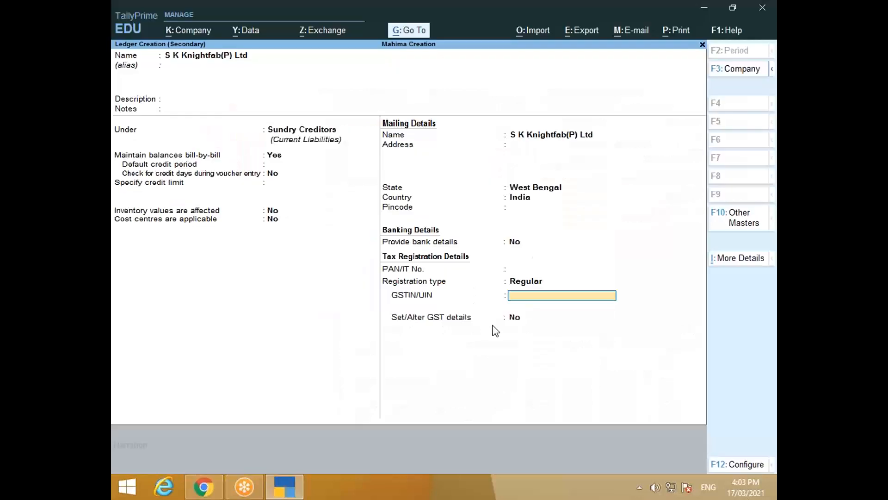
Step: Enter the supplier's GSTIN from the invoice and leave Set/Alter GST details at No
key("alt+Tab")
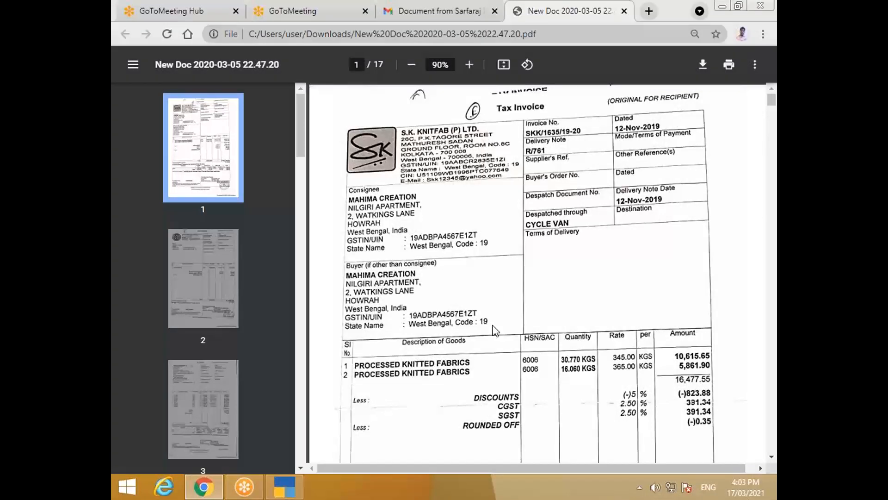
key("alt+Tab")
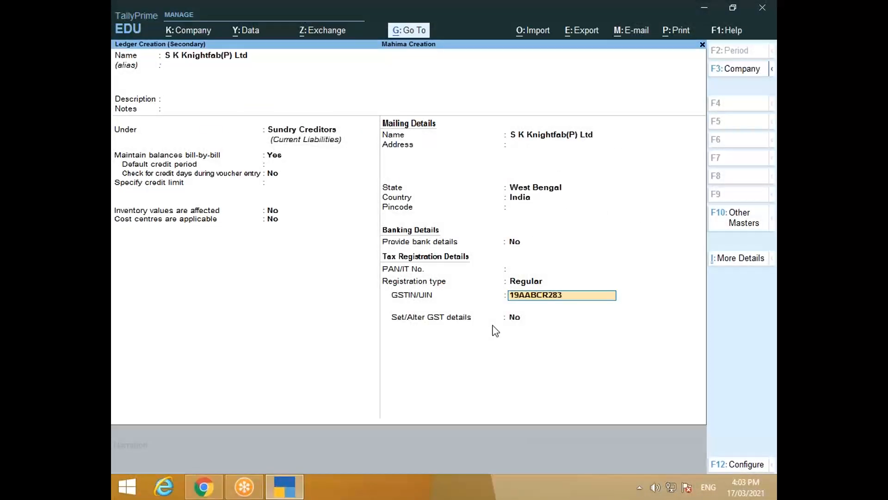
key("alt+Tab")
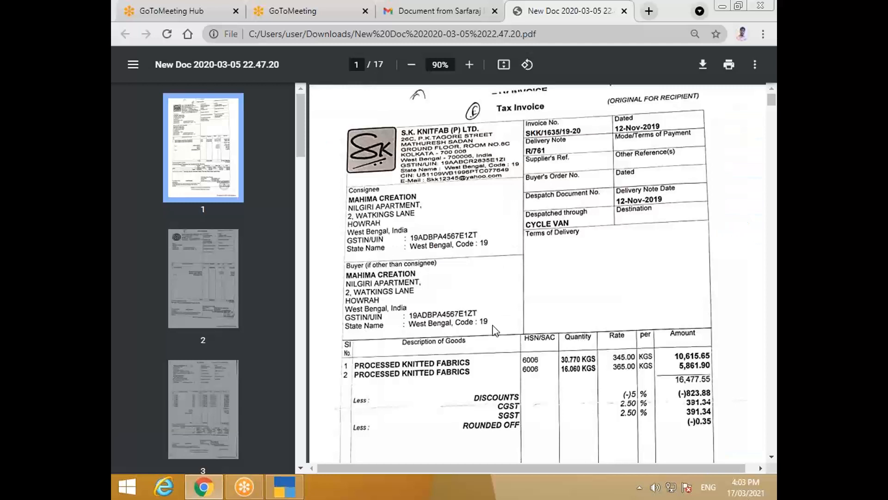
key("alt+Tab")
key("alt+Tab")
key("alt+Tab")
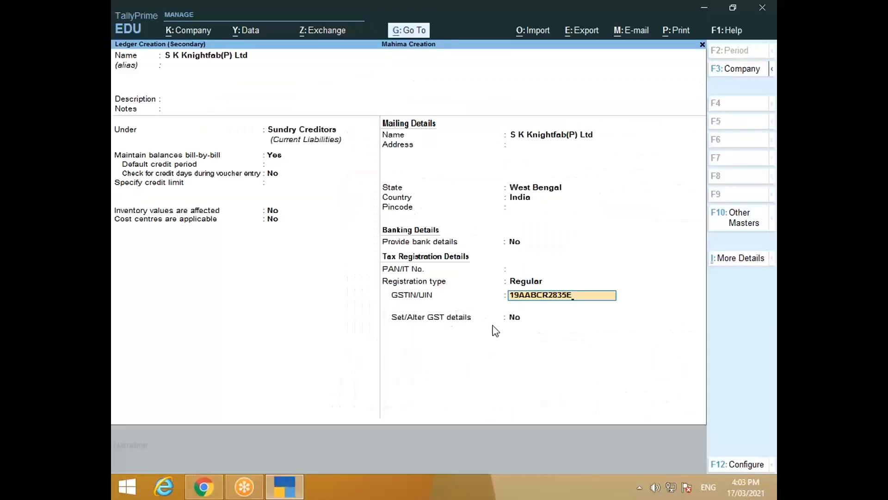
key("Return")
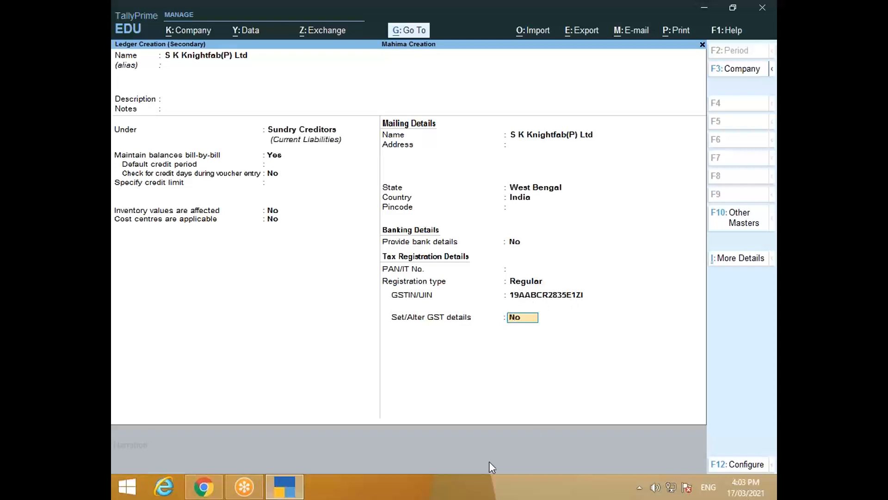
key("Return")
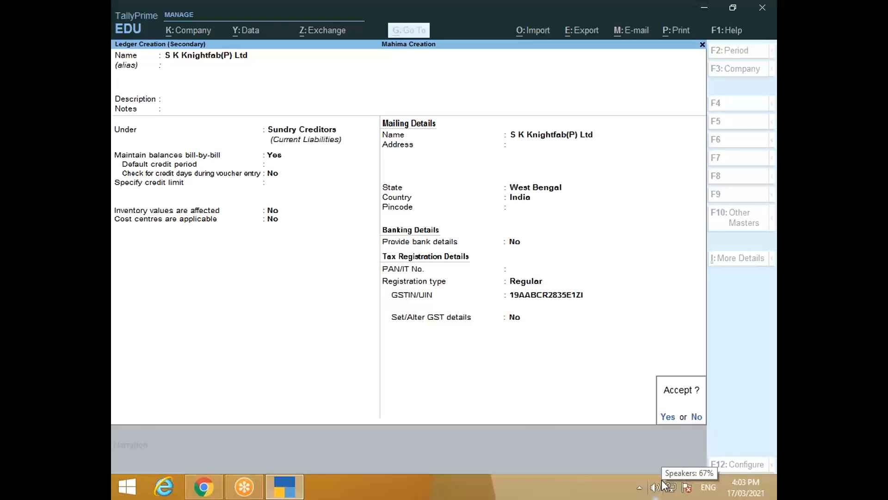
Step: Save the S K Knightfab(P) Ltd ledger and skip the empty Receipt Details after checking the invoice
key("y")
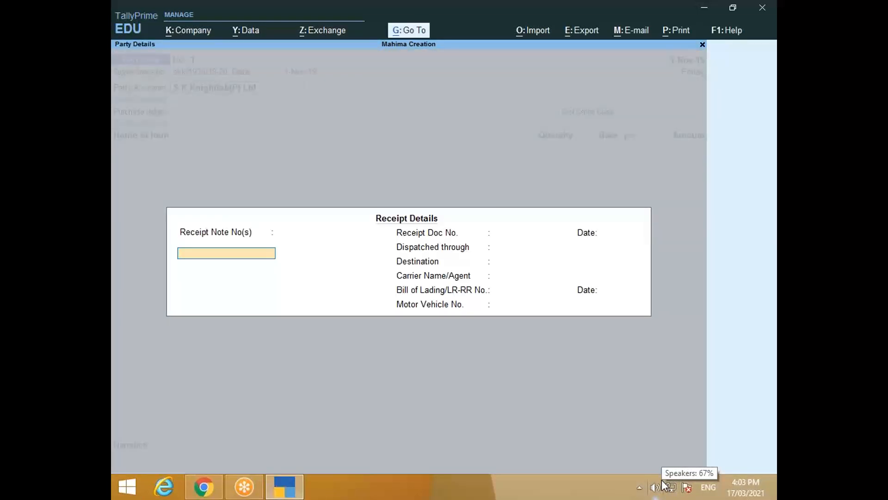
key("alt+Tab")
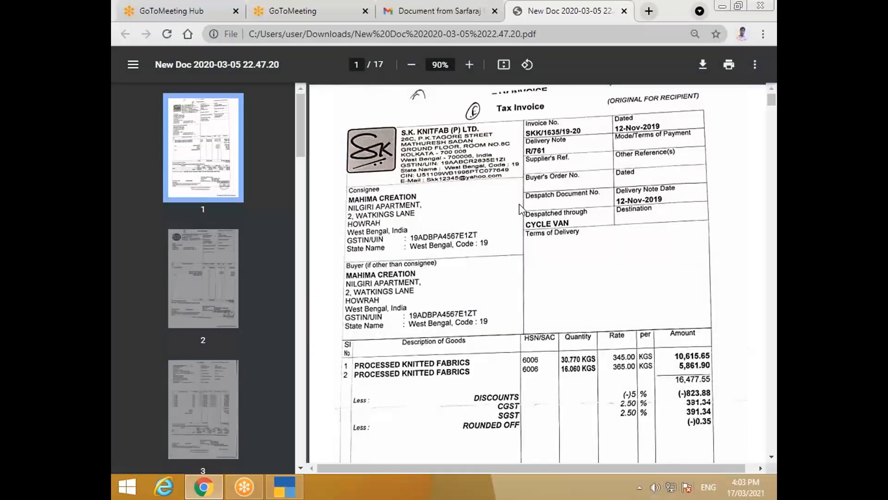
key("alt+Tab")
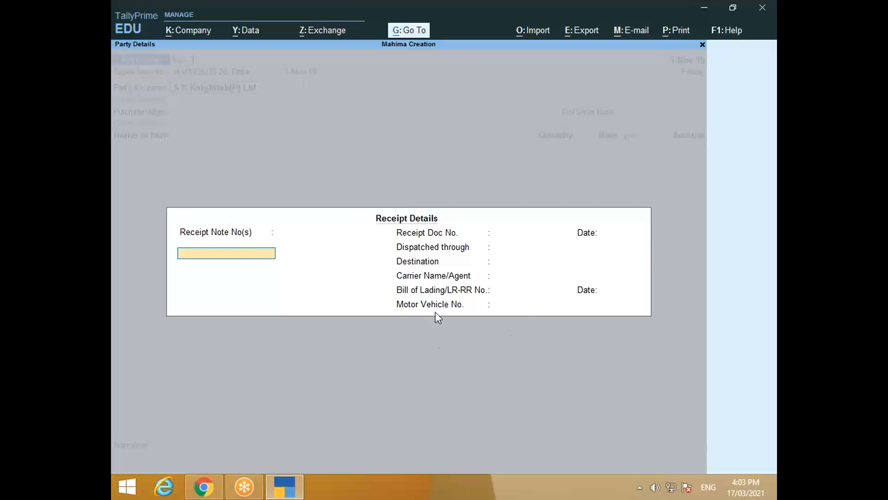
key("alt+Tab")
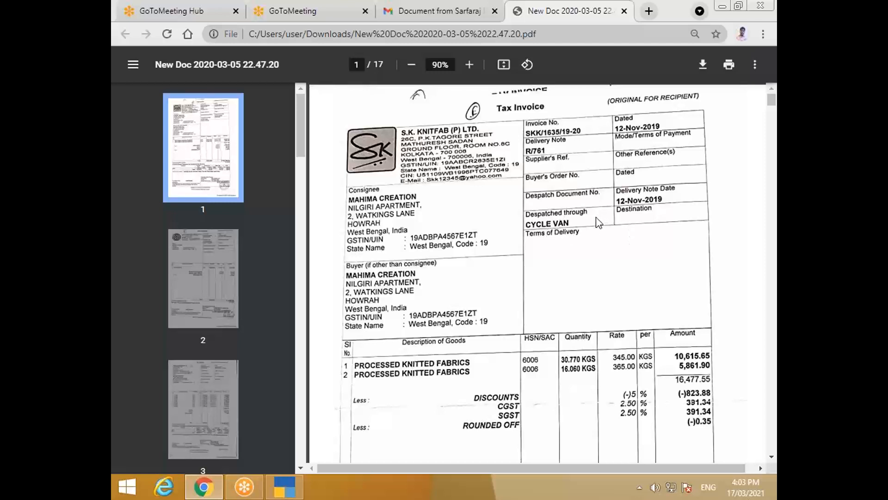
key("alt+Tab")
key("alt+Tab")
key("alt+Tab")
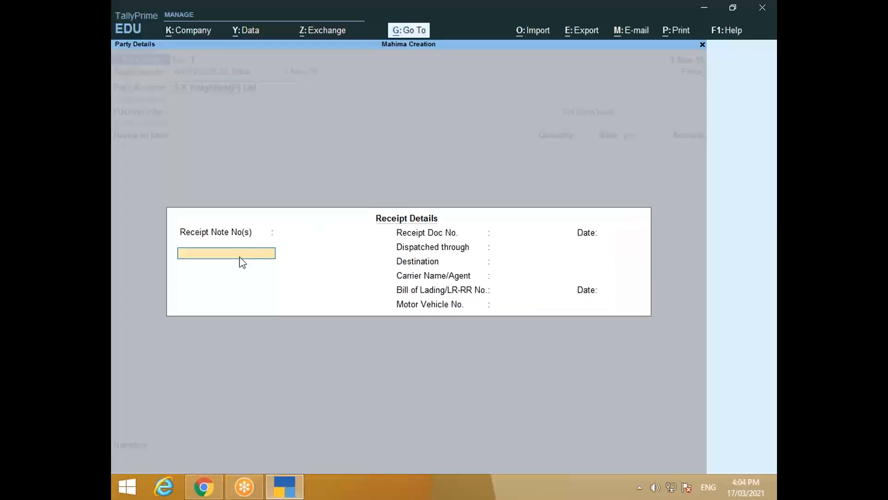
key("alt+Tab")
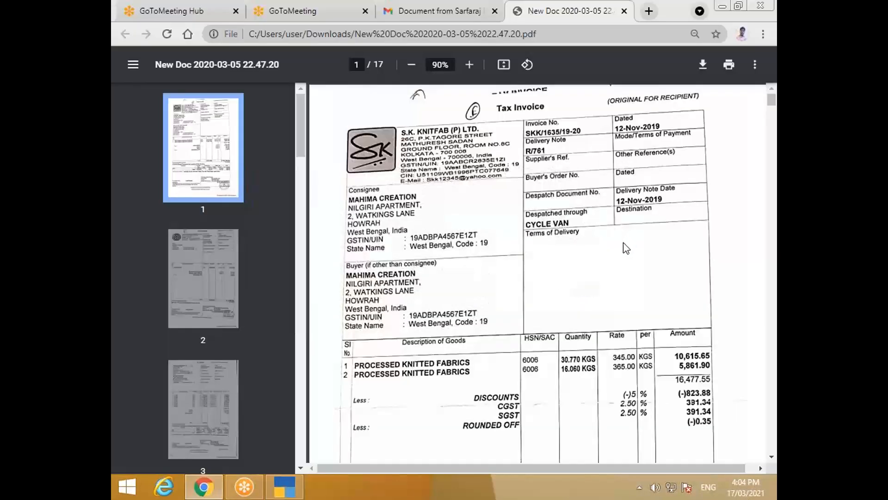
key("alt+Tab")
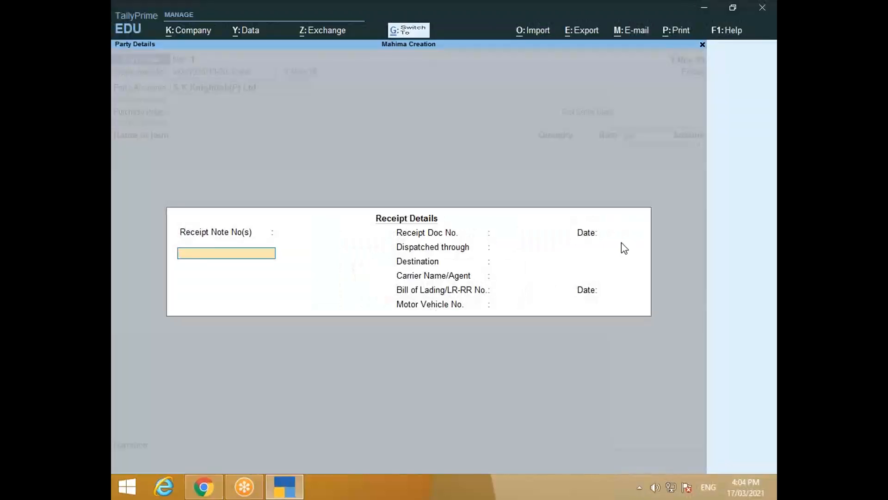
key("ctrl+a")
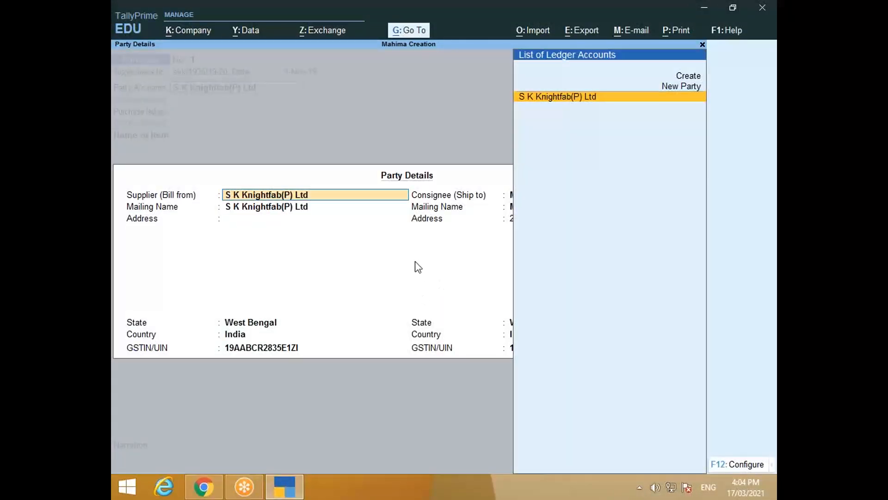
Step: Accept the party details to return to the voucher, and raise the system volume to maximum
key("ctrl")
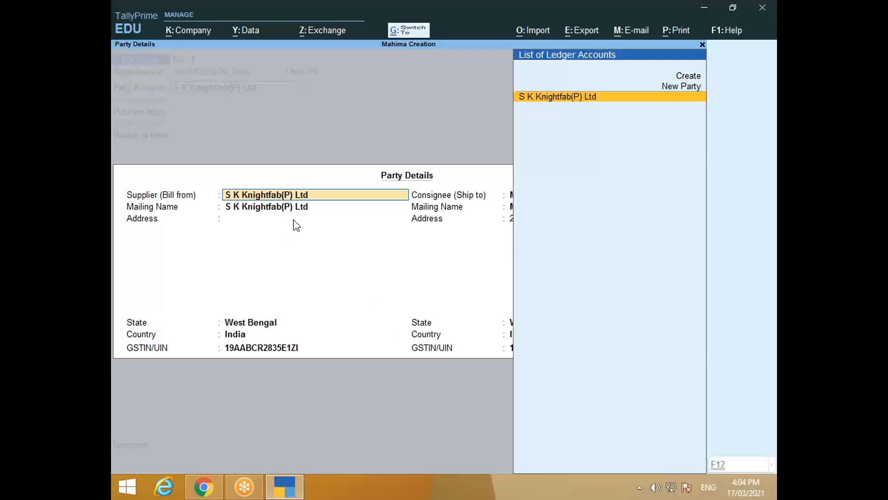
key("ctrl+a")
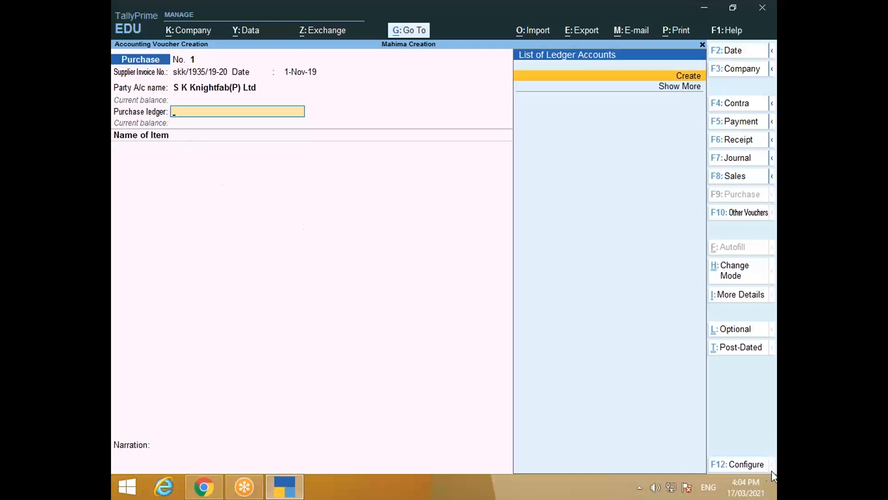
left_click(654, 485)
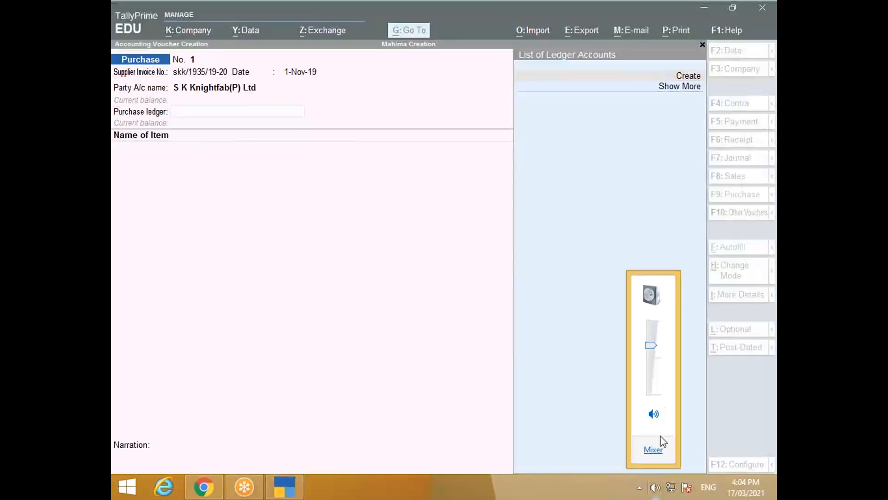
left_click_drag(652, 346, 651, 324)
left_click(598, 369)
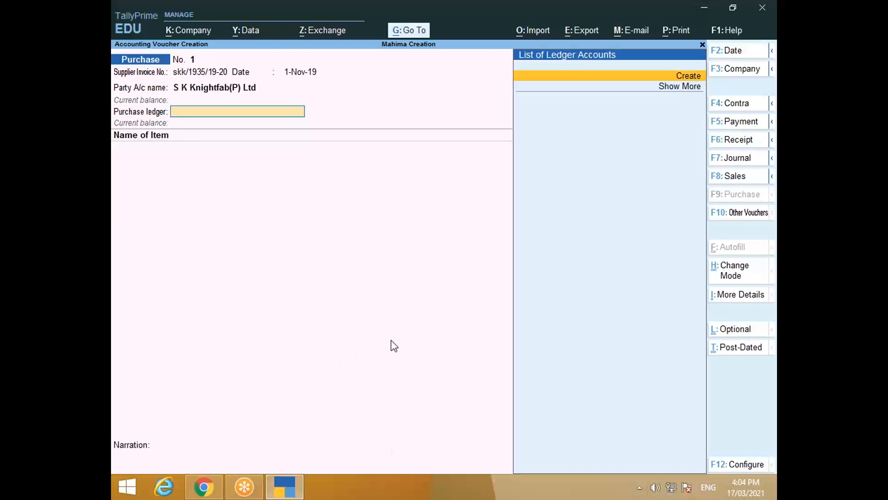
Step: Create a ledger named Purchase under the Purchase Accounts group
key("alt+c")
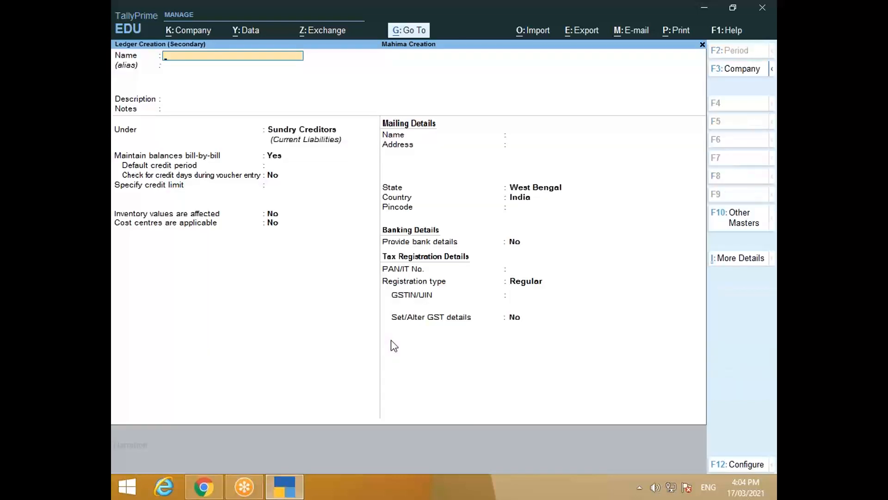
type("P")
type("urc")
type("h")
type("ae")
type("e")
key("Return")
key("Return")
key("Return")
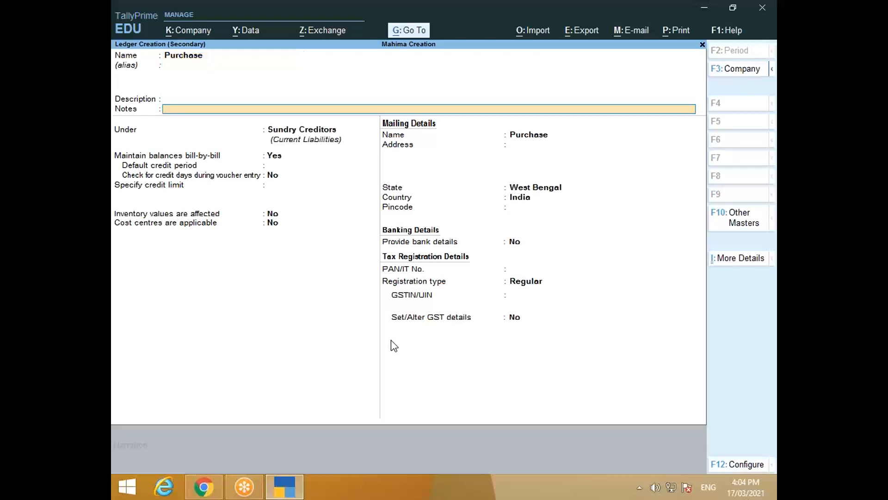
key("Return")
type("P")
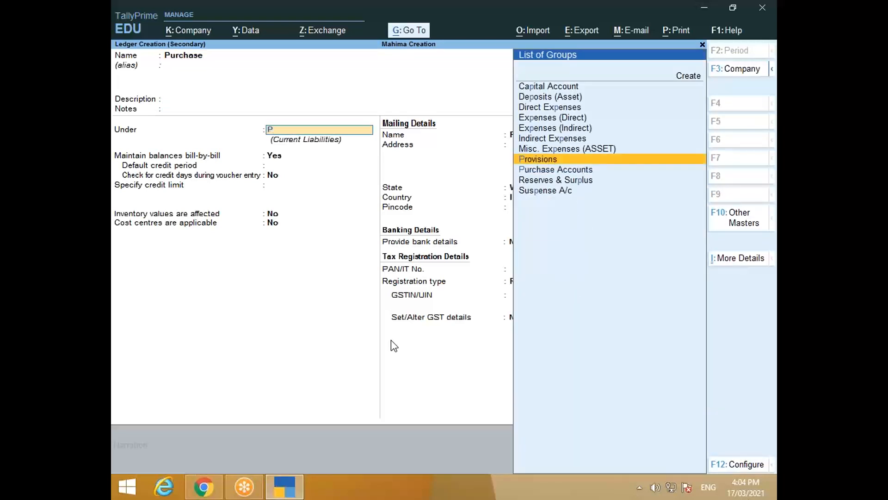
key("Down")
key("Return")
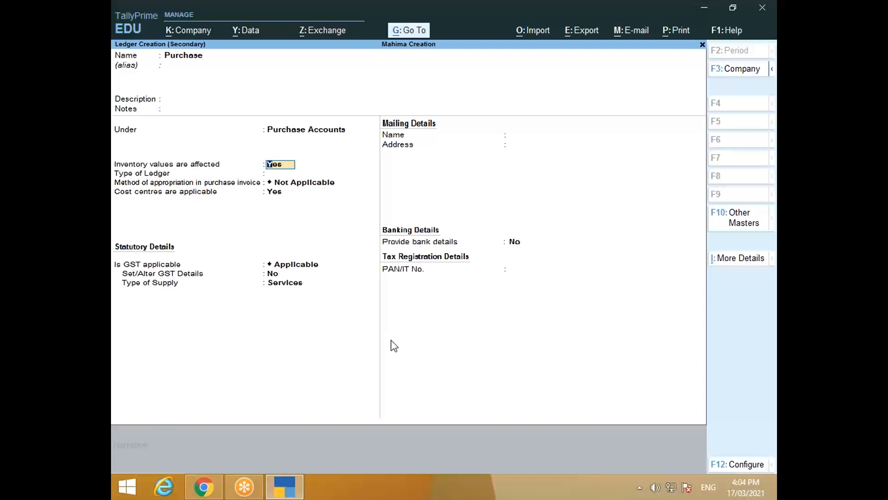
Step: Set the Purchase ledger's cost centres to No, GST Applicable, supply type Goods, and accept it
key("Return")
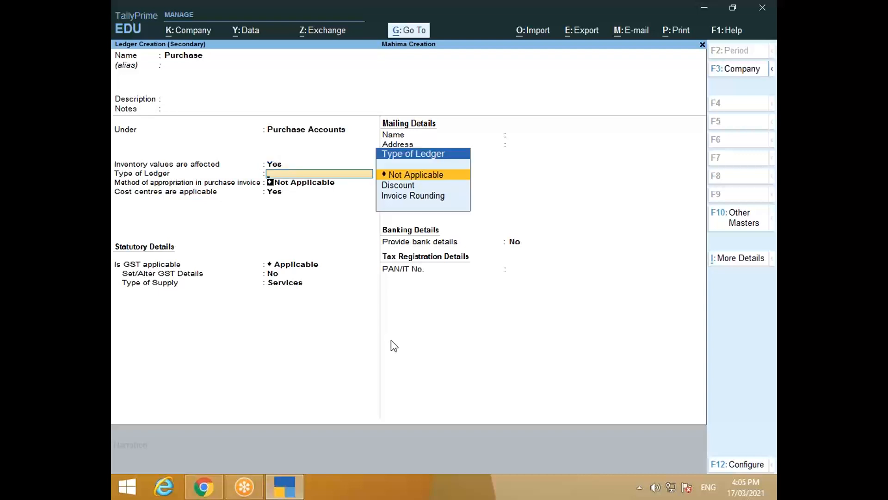
key("Return")
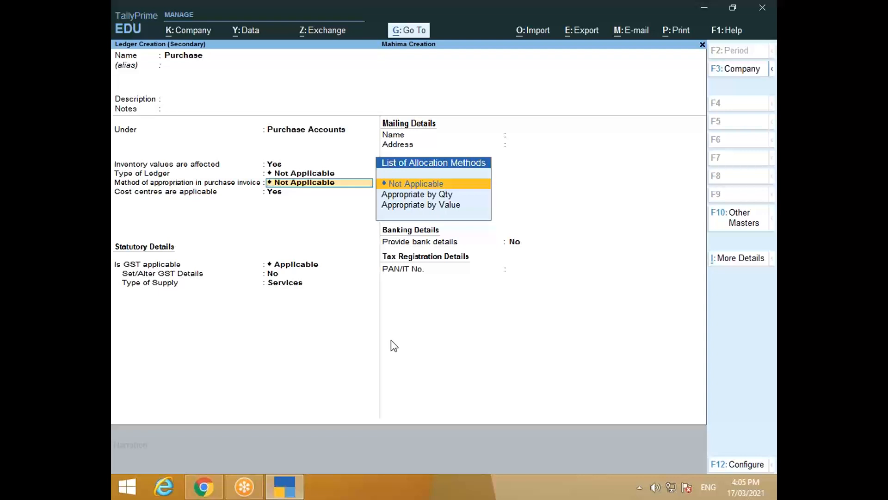
key("Return")
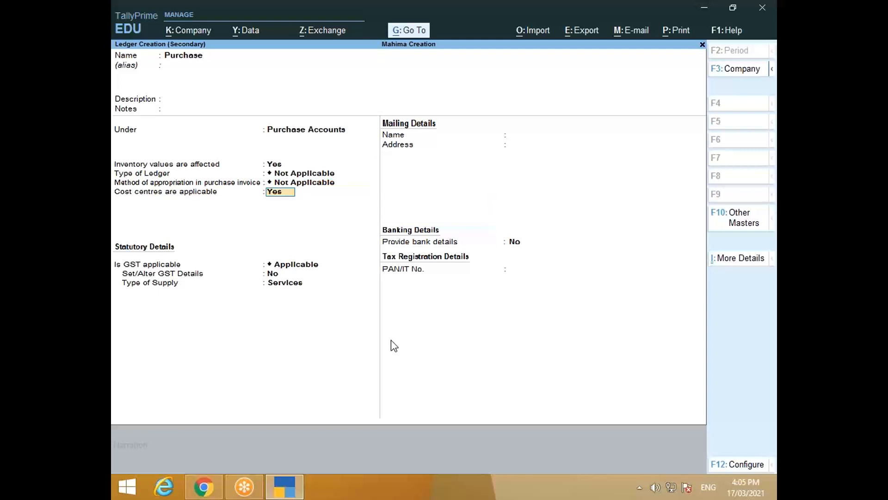
key("Return")
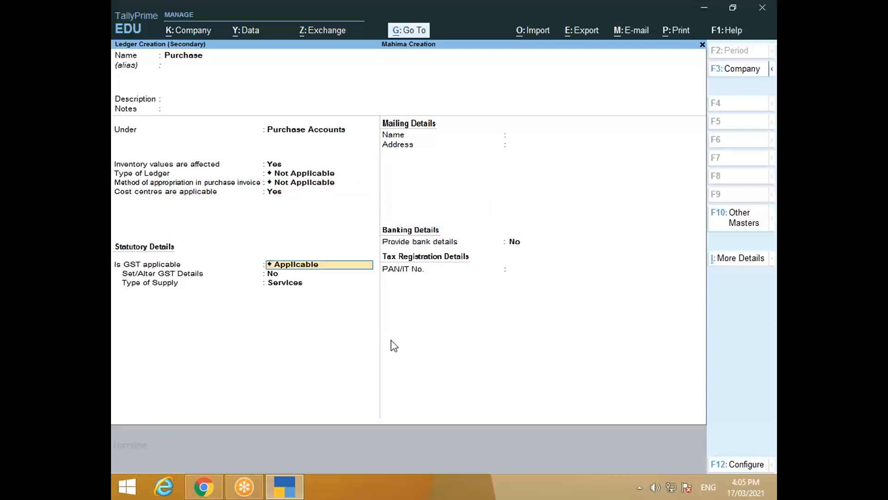
key("BackSpace")
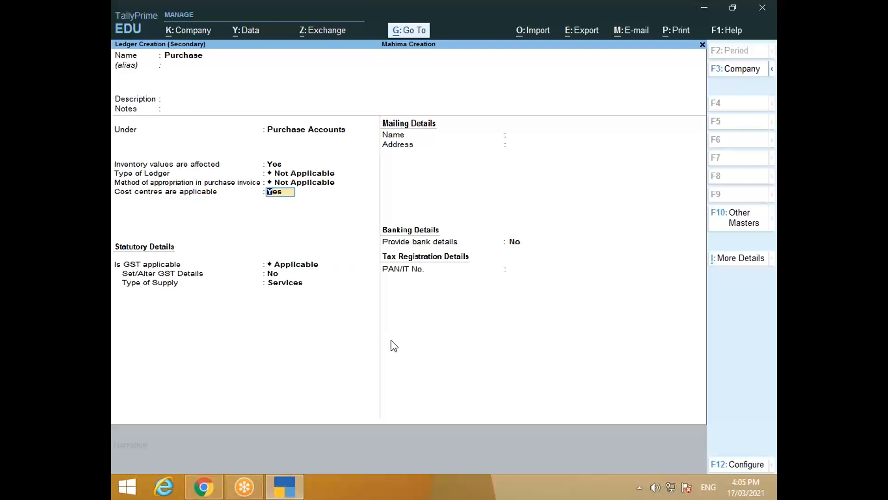
type("n")
key("Return")
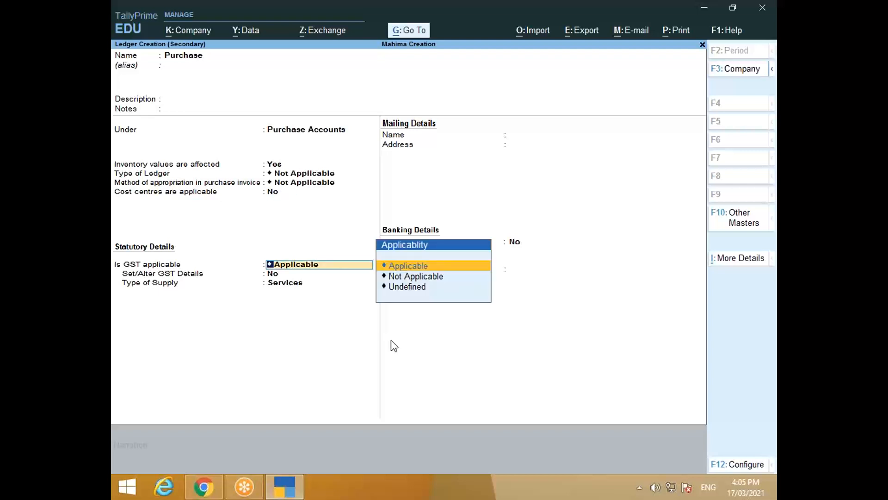
key("Return")
key("Return")
key("Up")
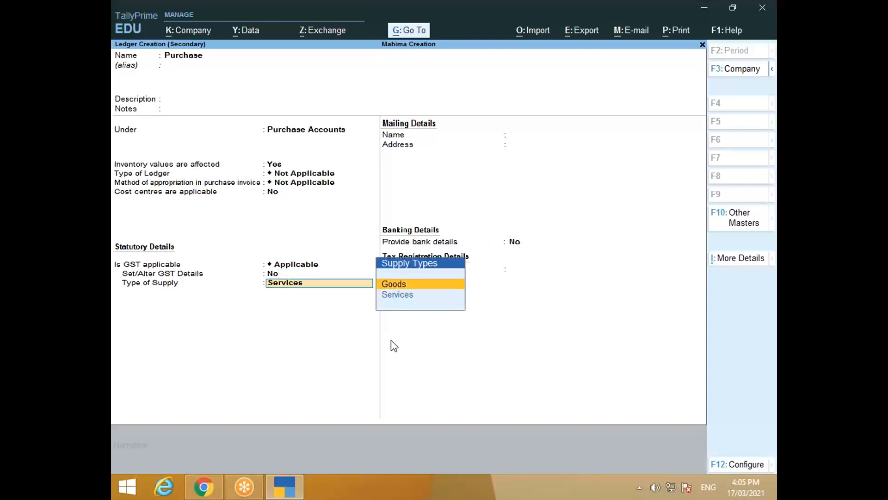
key("Return")
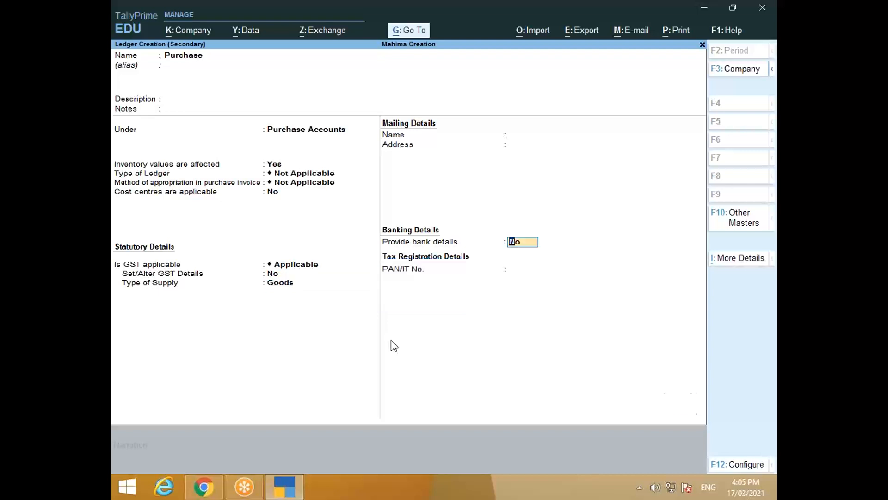
key("Return")
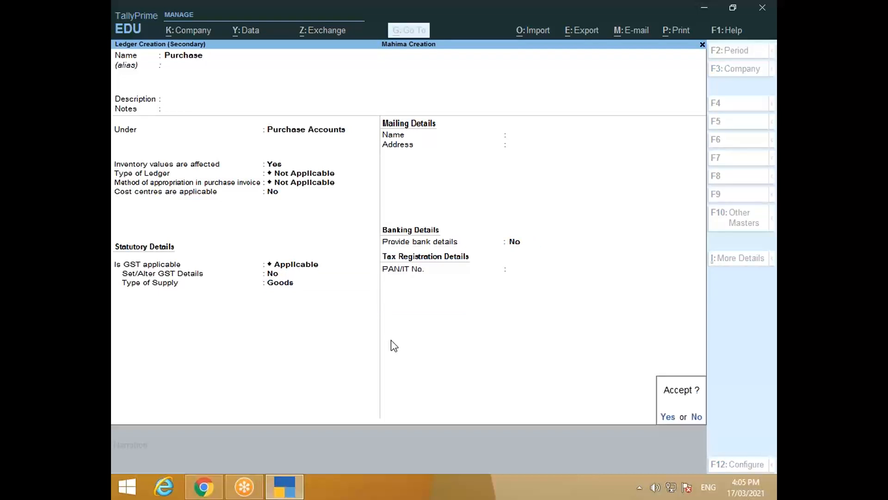
key("Return")
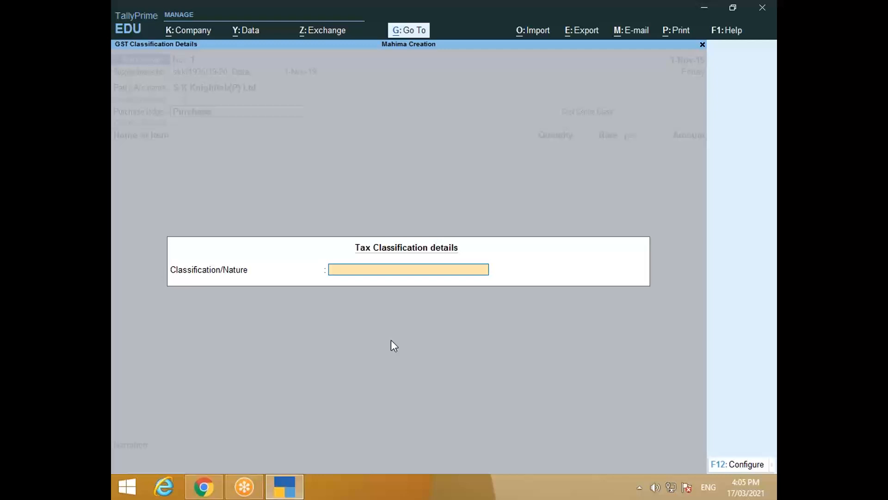
Step: Set the Purchase ledger's tax classification to Purchase Taxable and return to the voucher
key("alt+Tab")
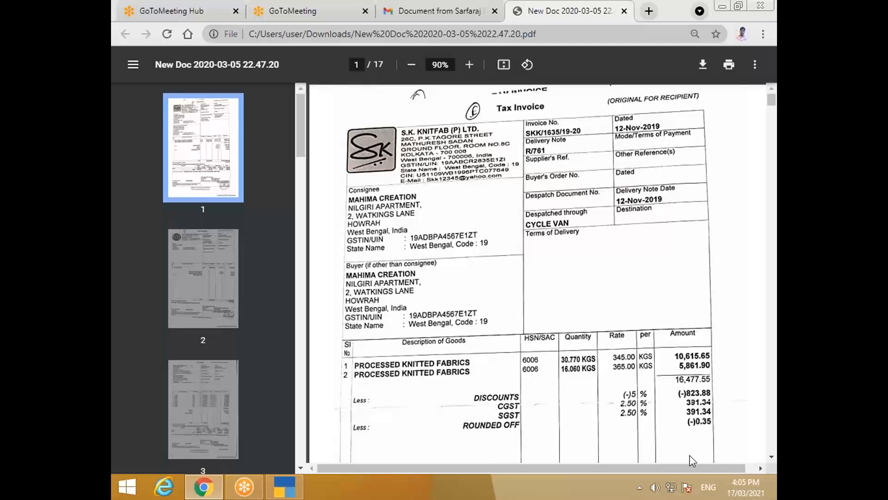
key("alt+Tab")
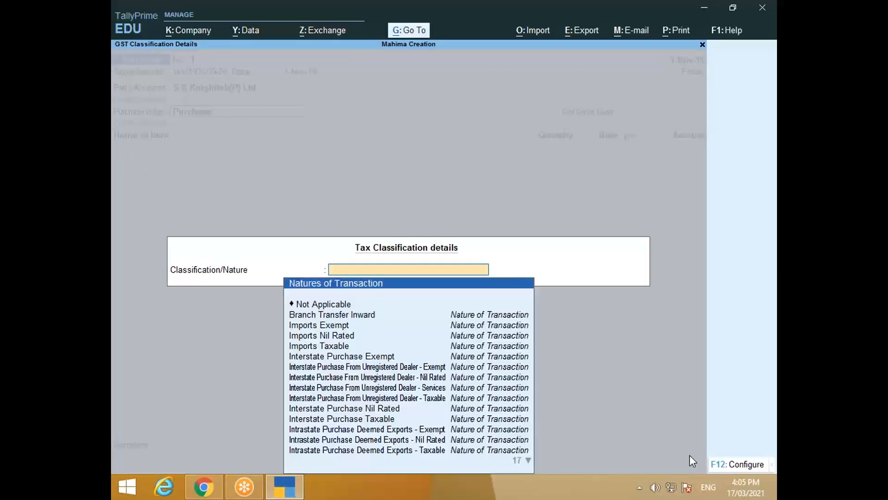
key("Down")
key("Down")
key("Down")
key("Down")
key("Down")
key("Down")
key("Down")
key("Down")
key("Down")
key("Down")
key("Down")
key("Down")
key("Down")
key("Down")
key("Down")
key("Down")
key("Down")
key("Down")
key("Down")
key("Down")
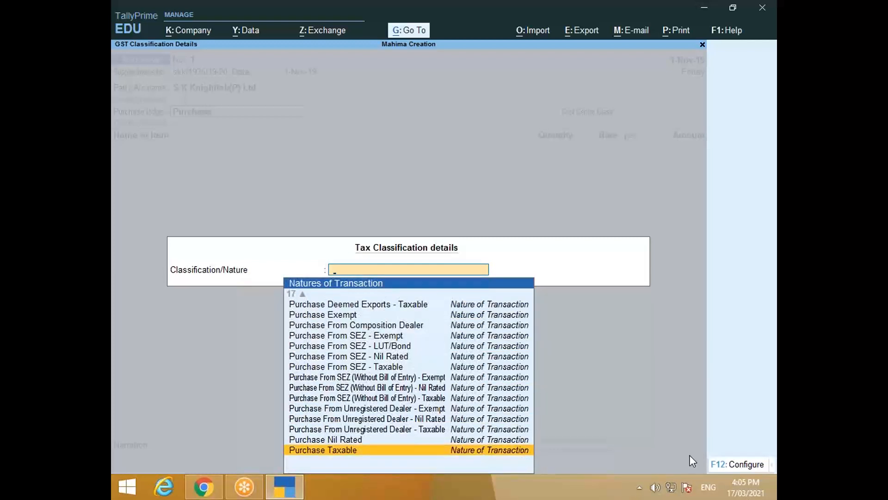
key("Return")
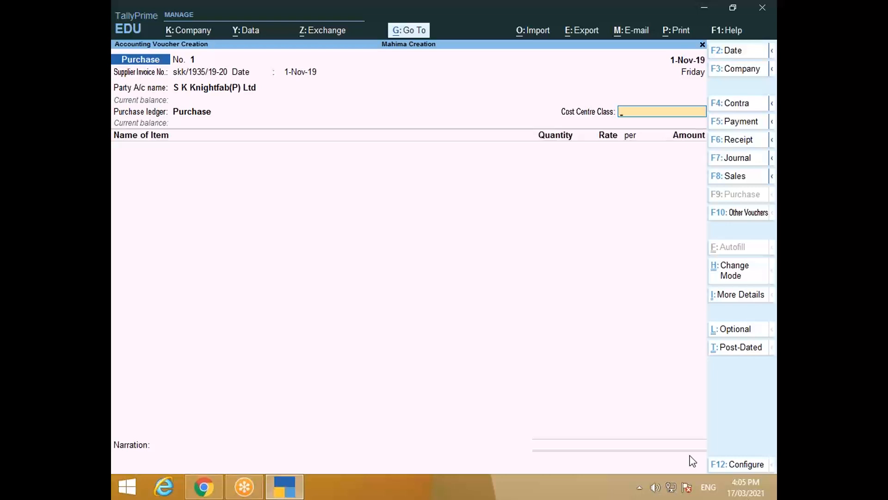
key("BackSpace")
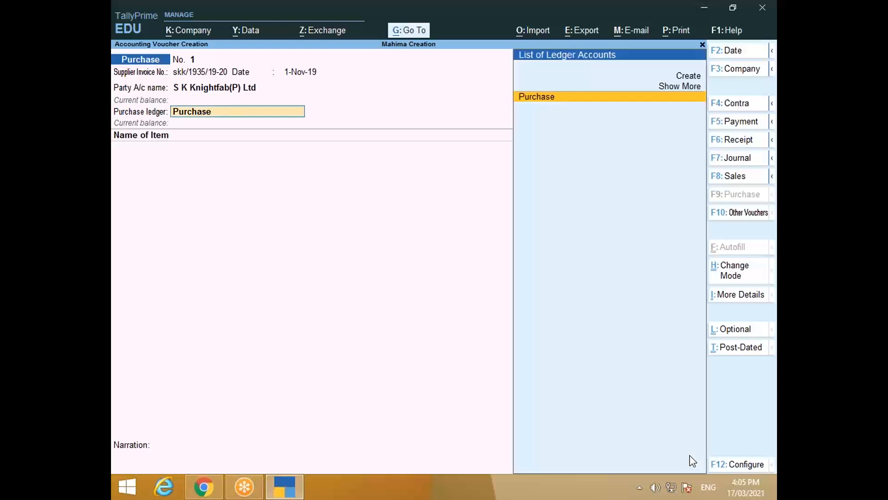
key("Return")
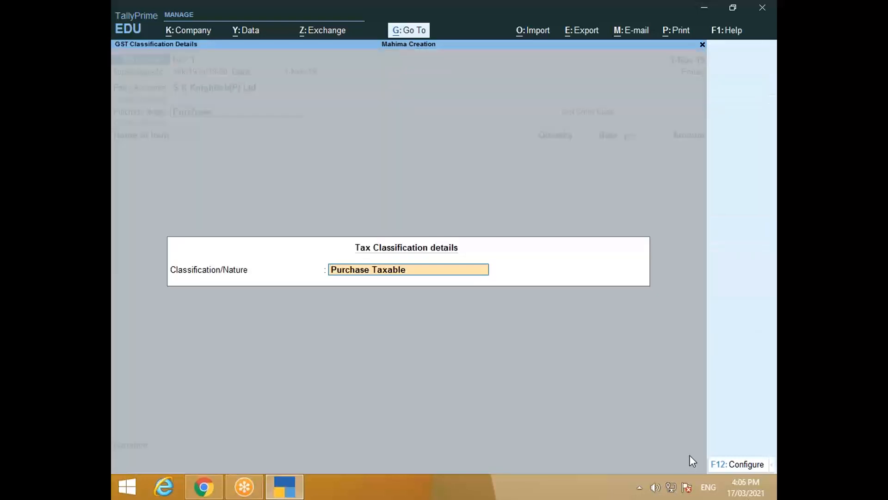
key("Return")
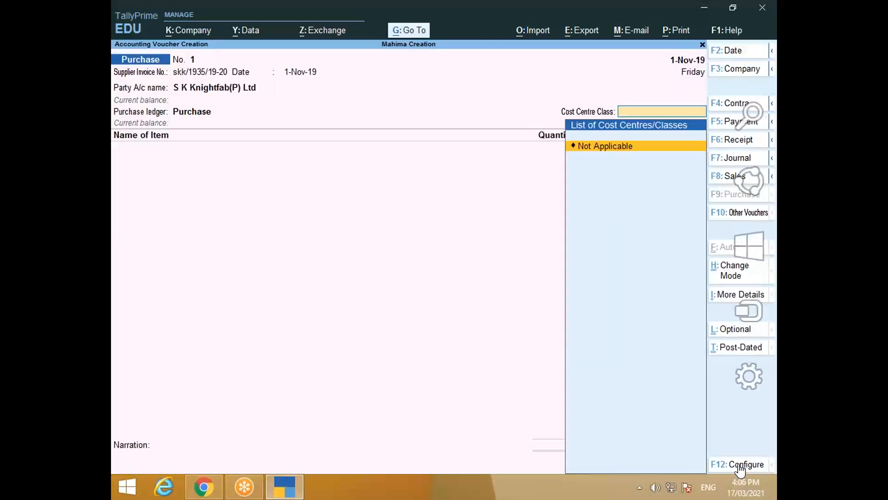
left_click(739, 465)
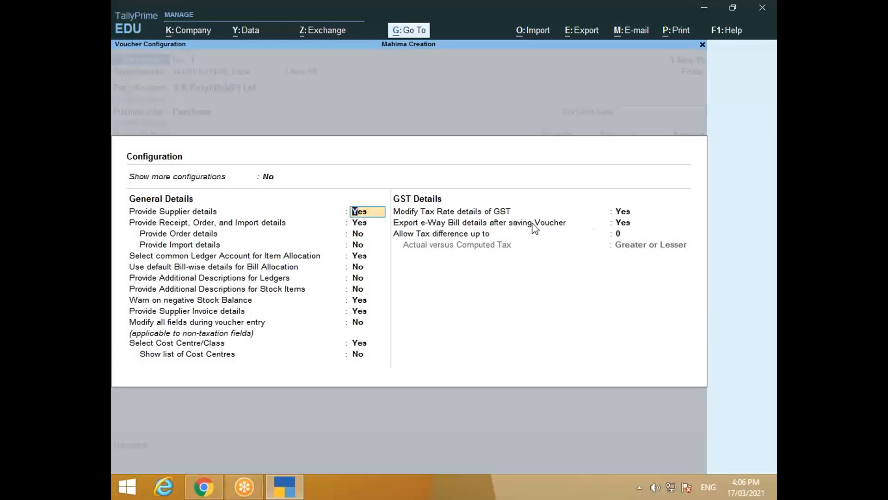
left_click(623, 213)
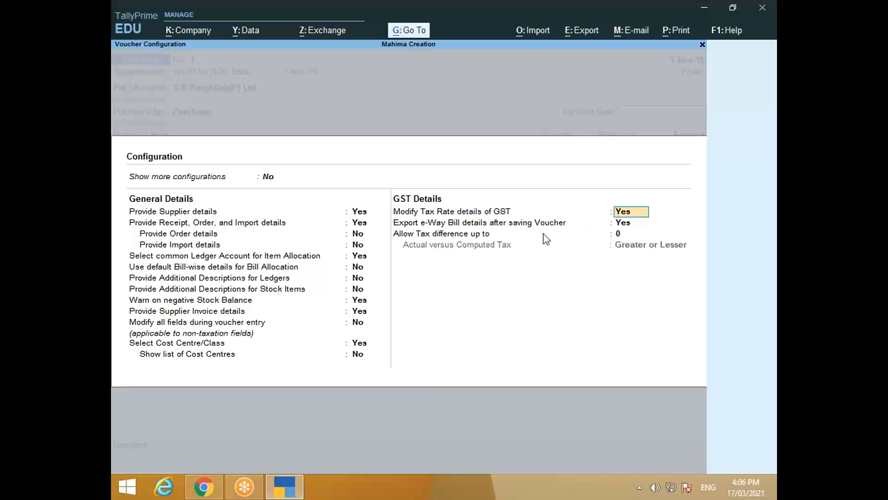
key("ctrl+a")
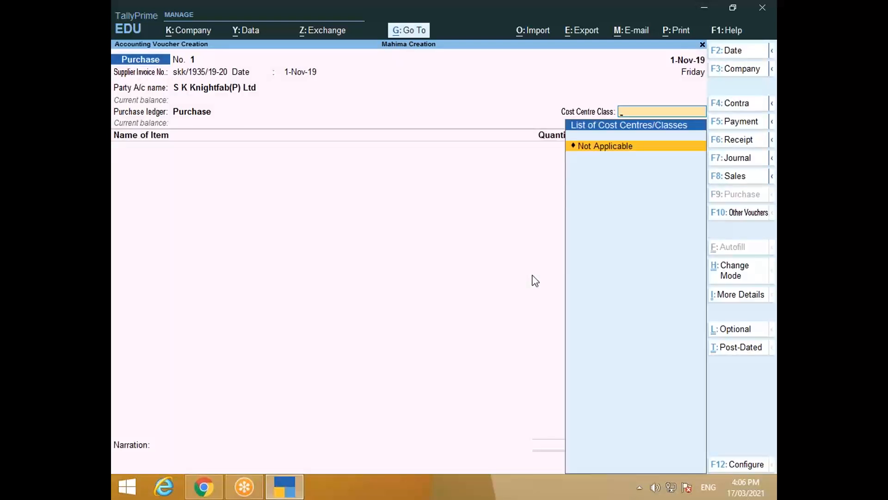
Step: Confirm the purchase ledger's Purchase Taxable classification with cost centre class Not Applicable
key("Return")
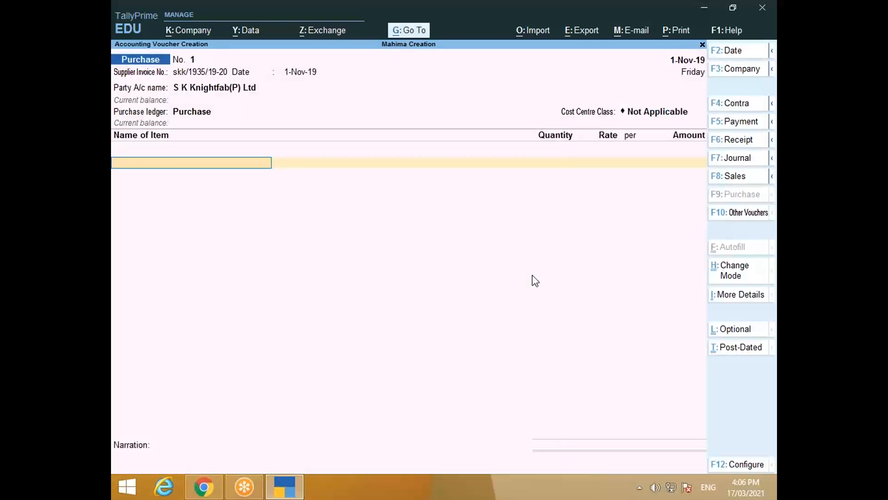
key("BackSpace")
key("Return")
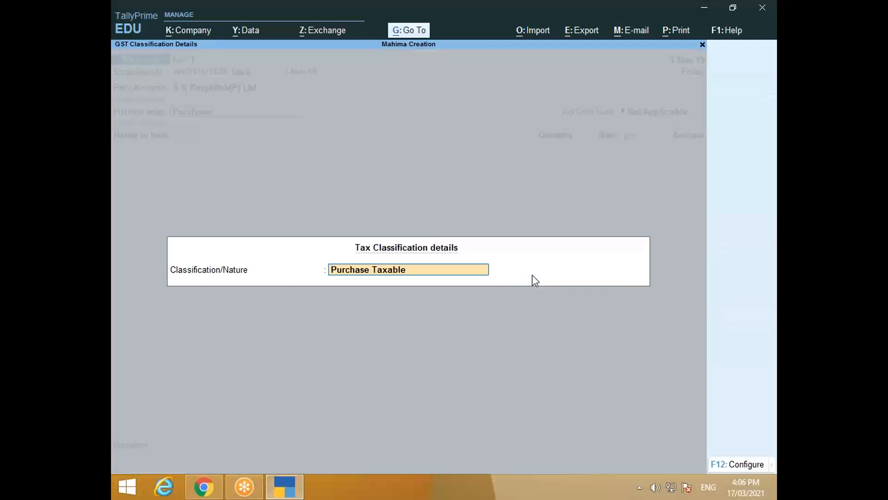
key("Return")
key("Return")
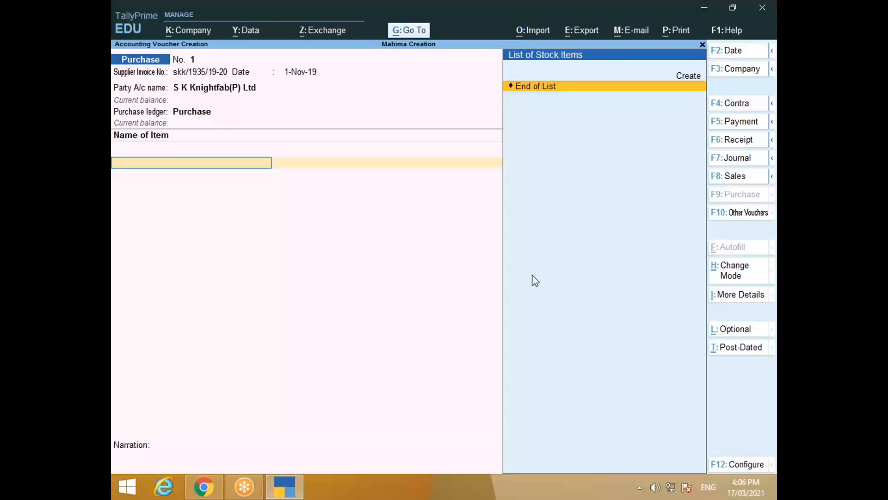
key("BackSpace")
key("BackSpace")
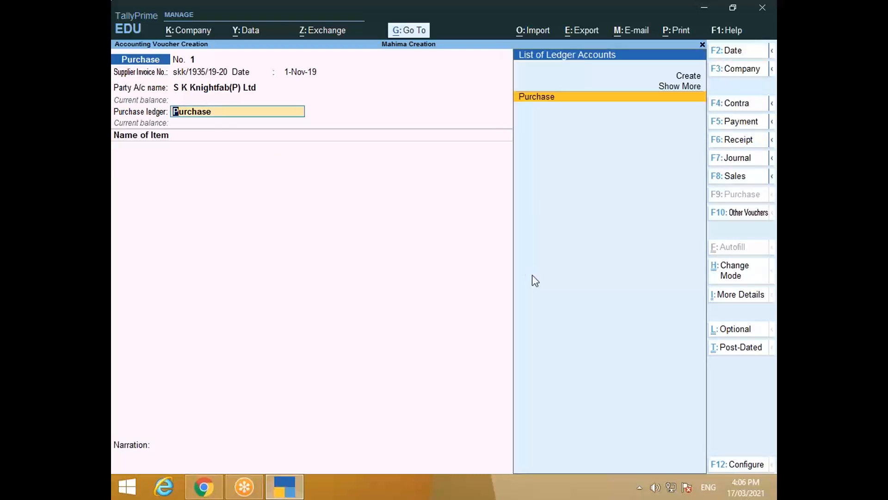
key("Return")
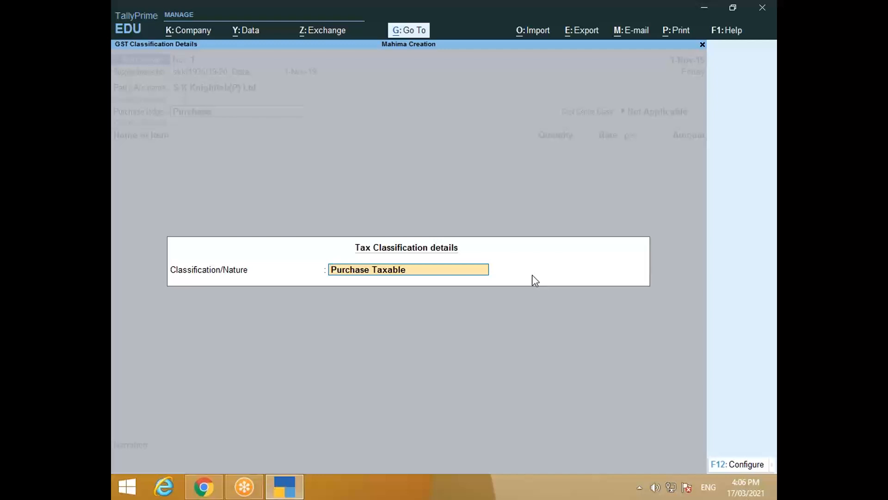
key("Return")
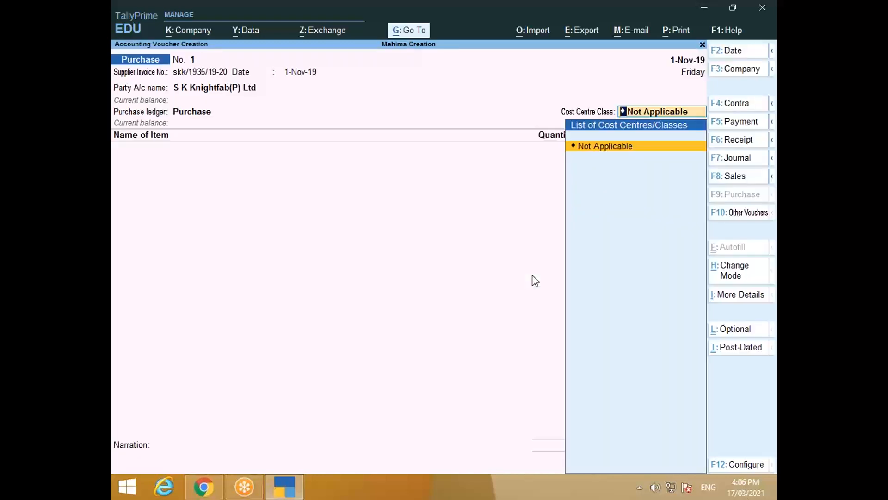
key("Return")
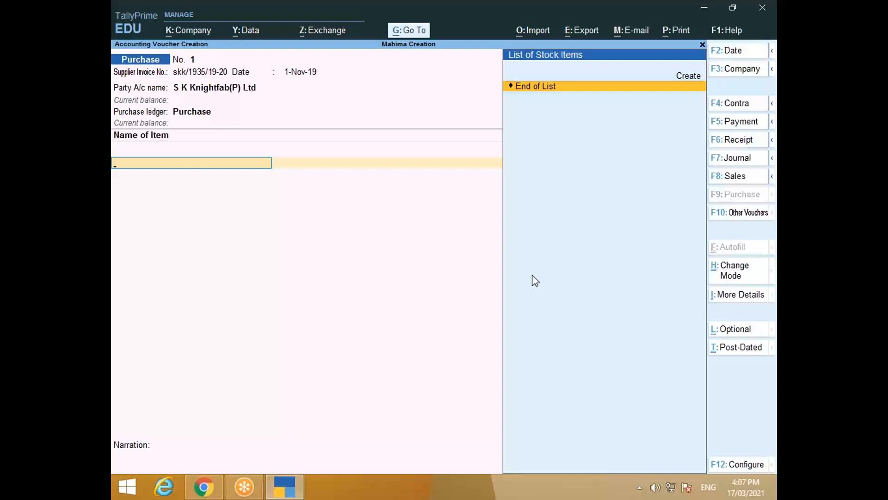
key("alt+Tab")
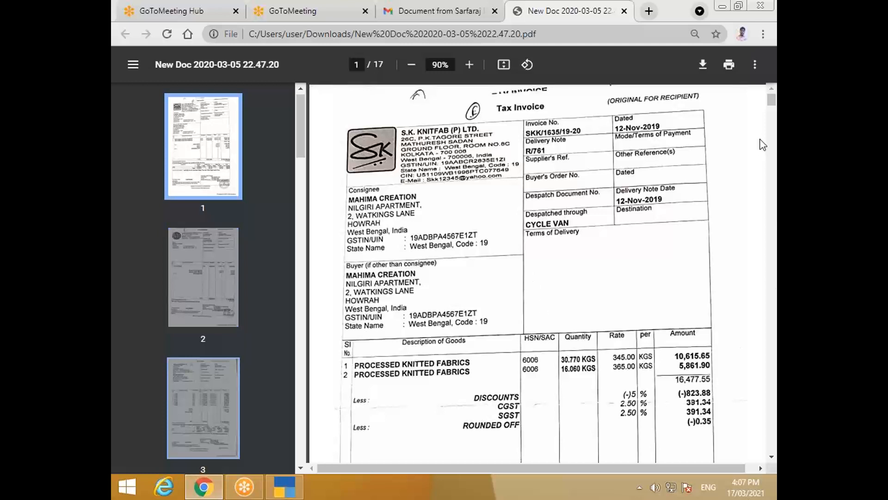
Step: Review the invoice PDF's fabric lines and GST totals, then return to TallyPrime's purchase voucher
scroll(456, 324, "down", 5)
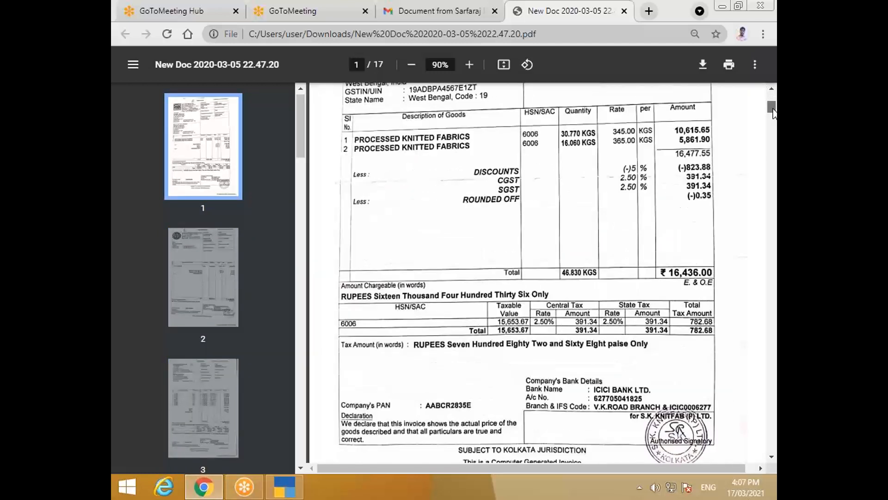
scroll(456, 324, "up", 2)
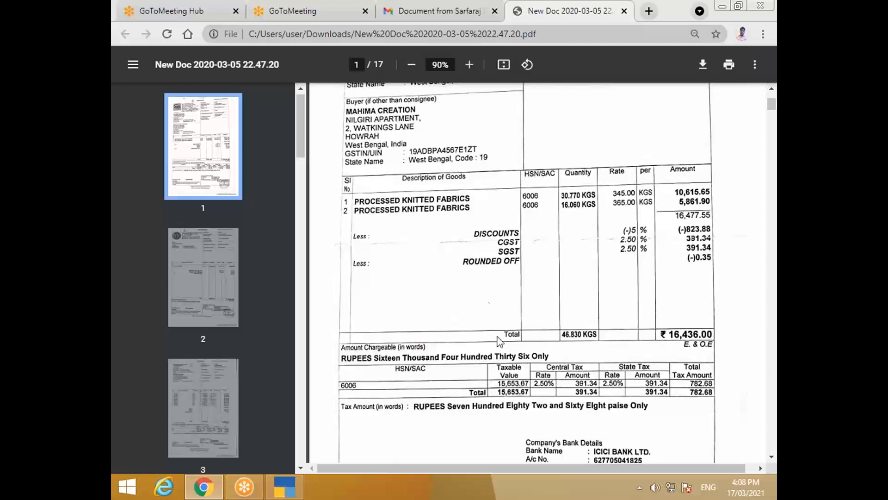
key("alt+Tab")
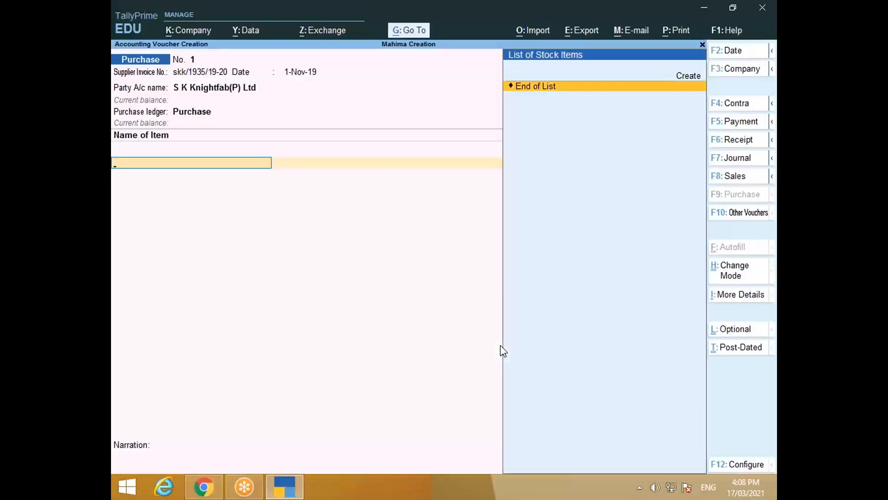
Step: Create a stock item named 'Processed Knitted fabrics' under Primary with category Not Applicable
key("alt+c")
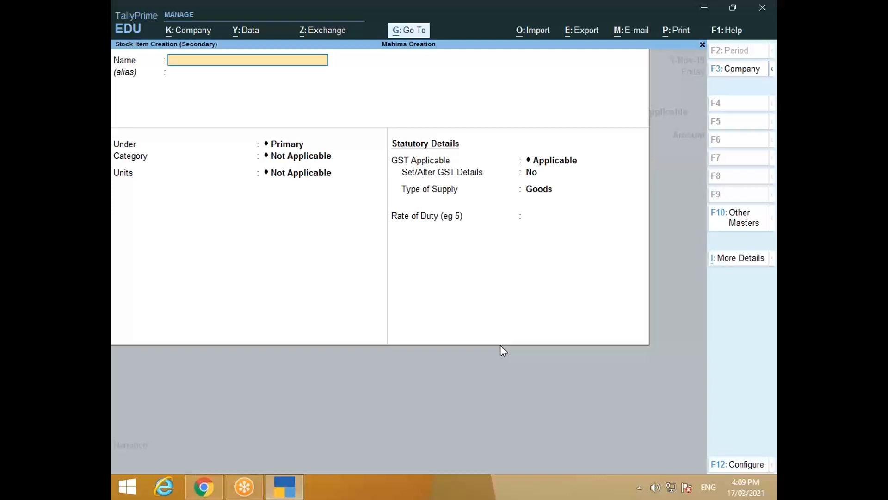
type("Processed Knitted fab")
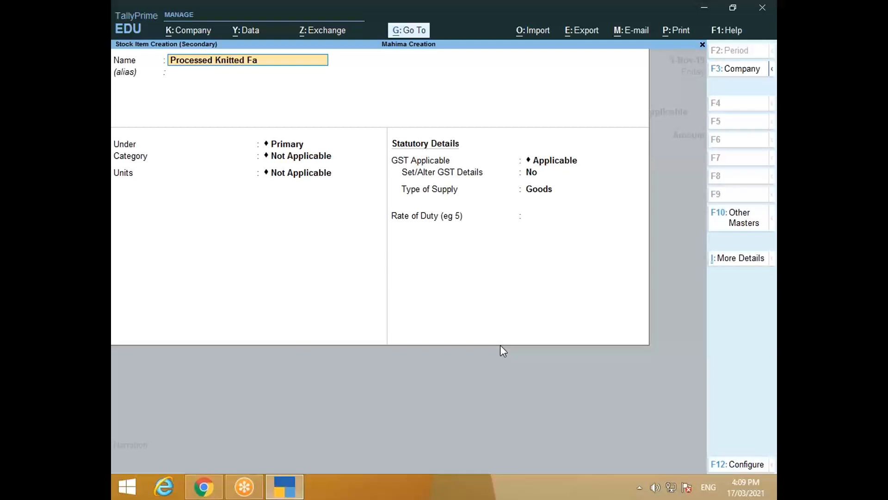
type("rics")
key("Return")
key("Return")
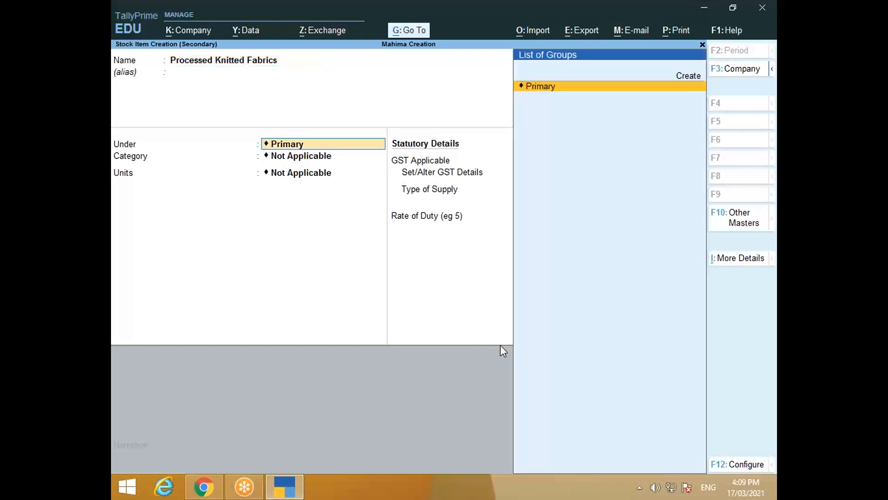
key("Return")
key("Return")
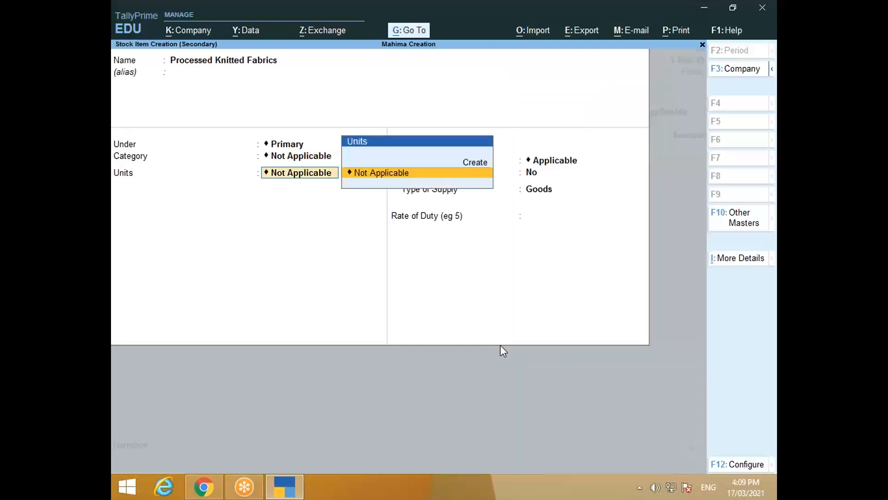
Step: Create unit kg (formal name Kilogram, UQC KGS-KILOGRAMS, 3 decimal places) for the fabric item
key("alt+c")
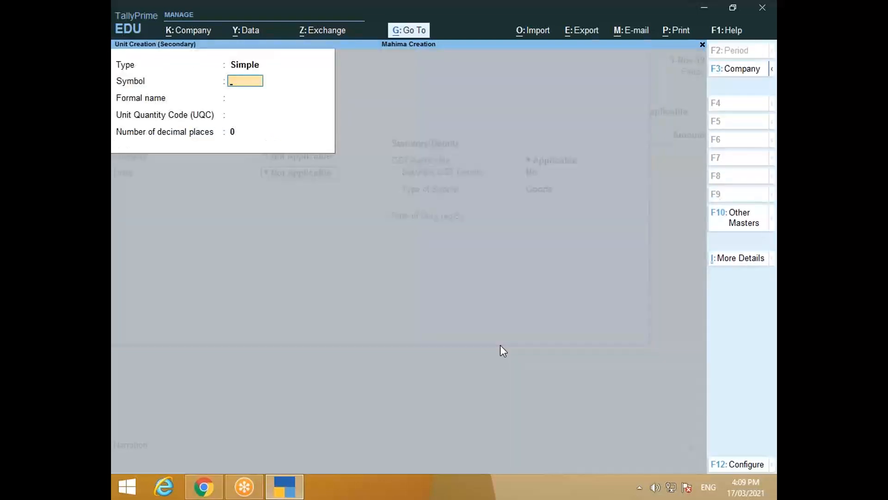
key("alt+Tab")
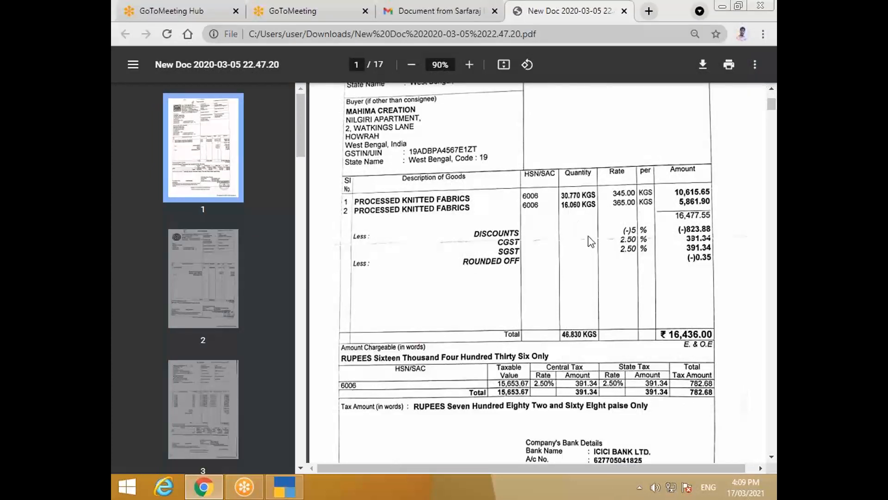
key("alt+Tab")
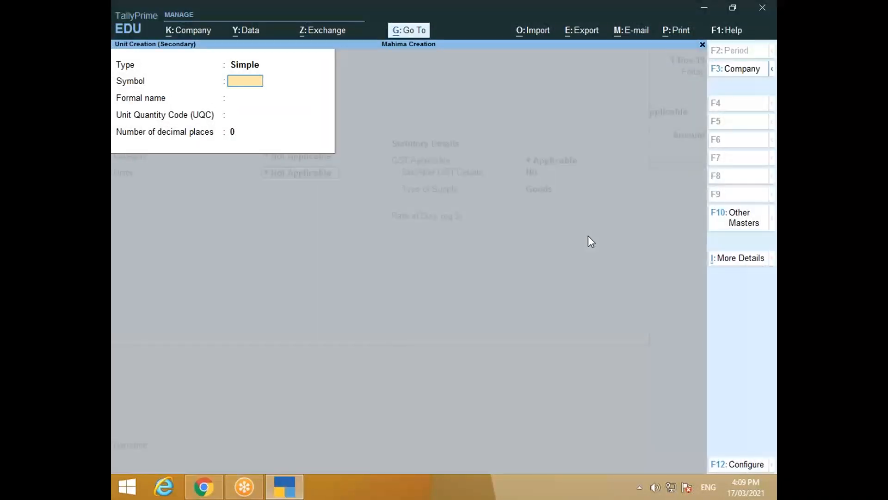
type("kg")
key("Return")
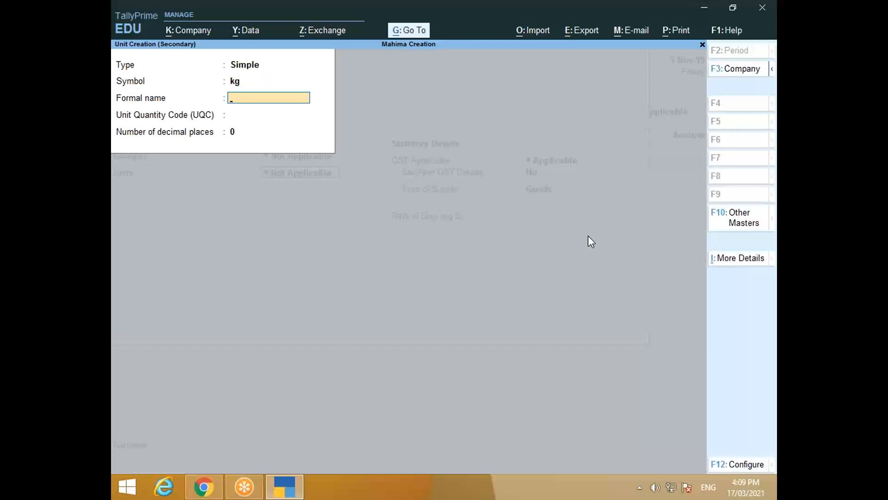
type("Kilogram")
key("Return")
type("k")
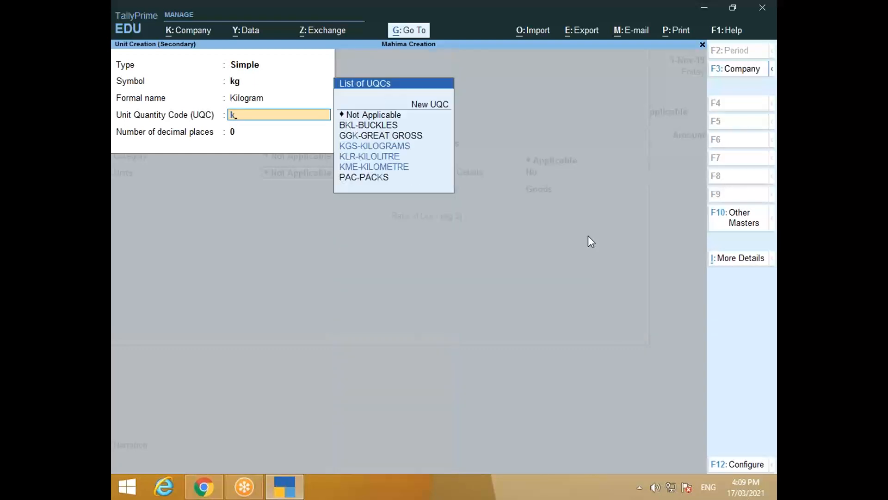
type("g")
key("Return")
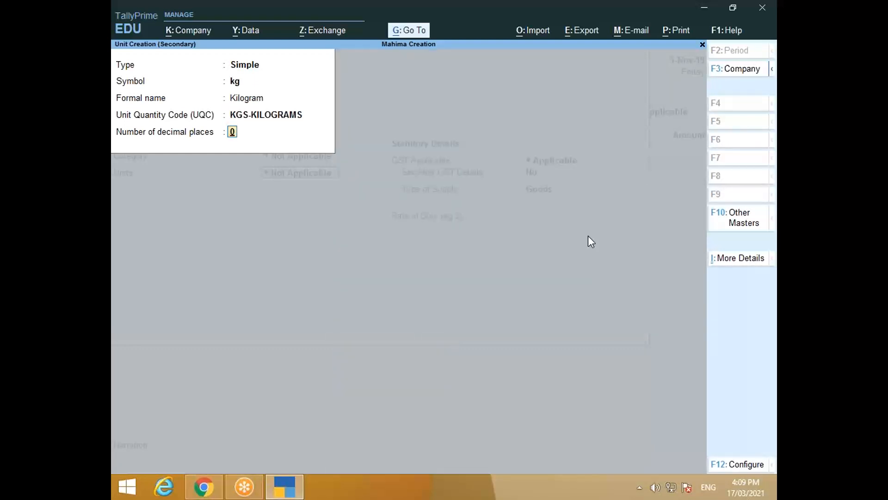
type("3")
key("Return")
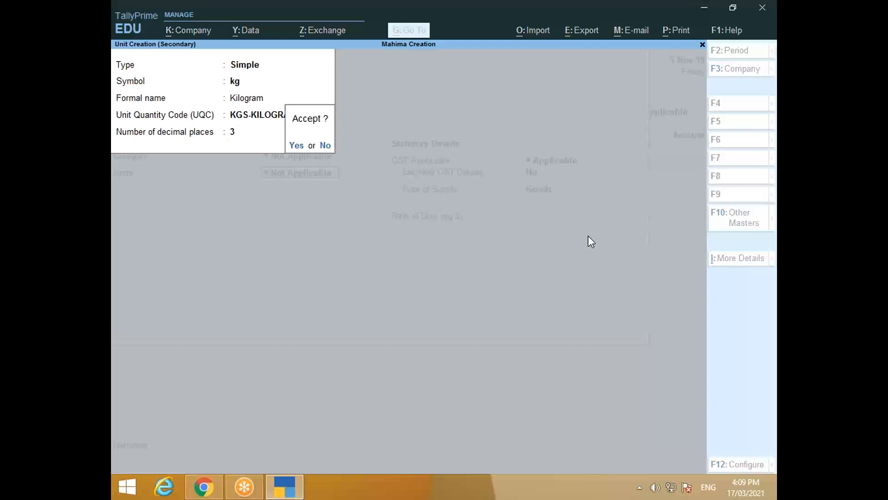
key("Return")
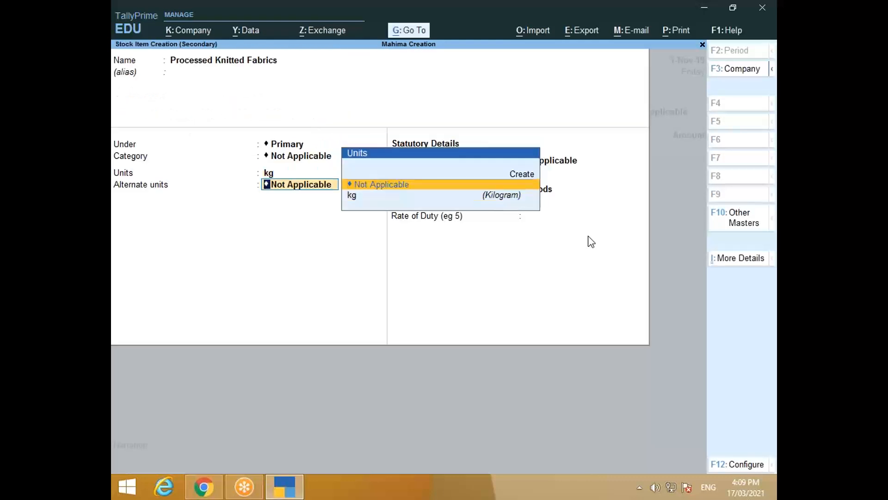
Step: Keep alternate units Not Applicable, enable GST details, and set the description to 'Fabrics'
key("Return")
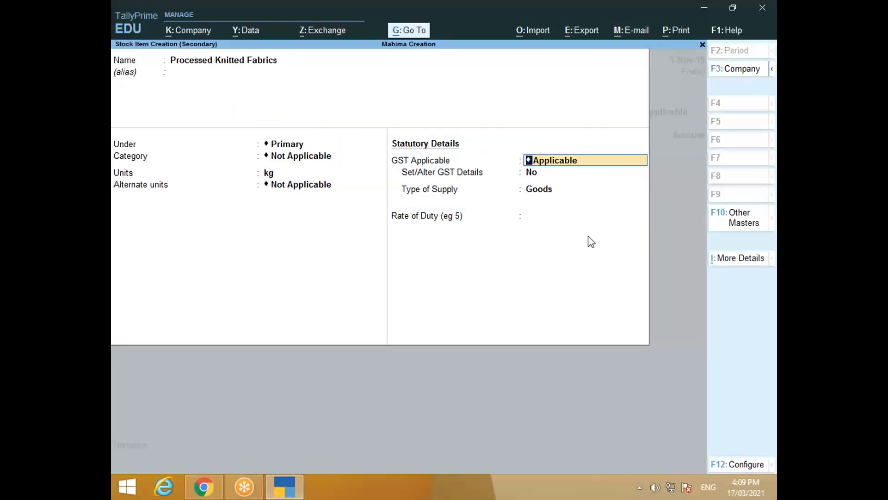
key("Return")
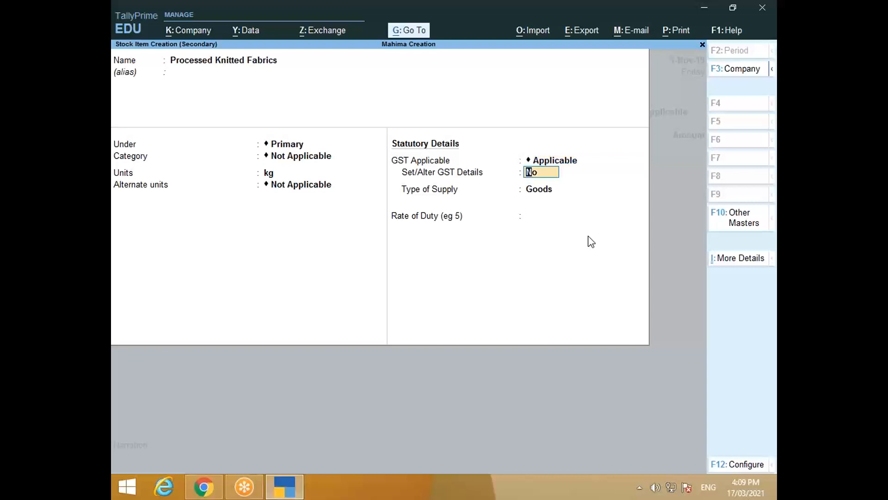
type("y")
key("Return")
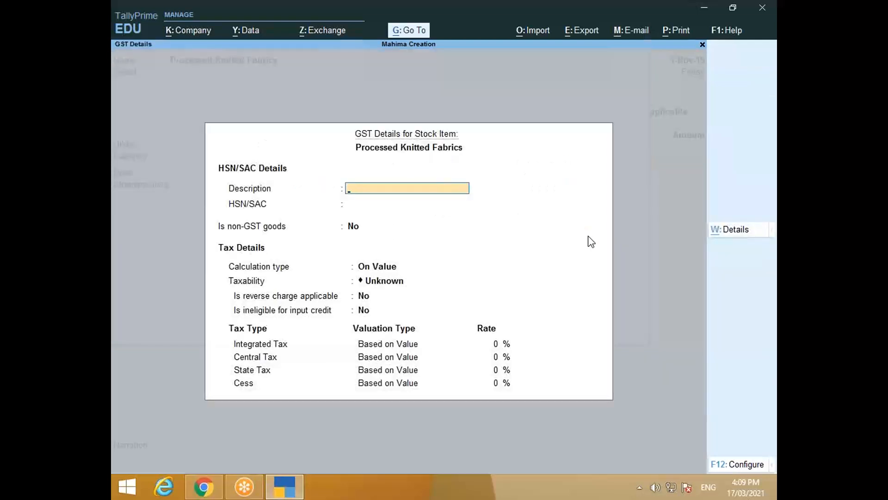
type("Fabreics")
key("Return")
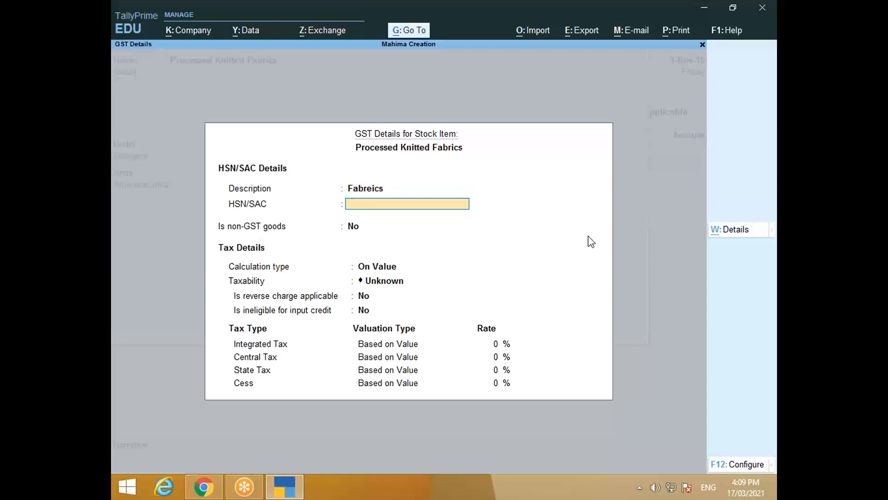
key("BackSpace")
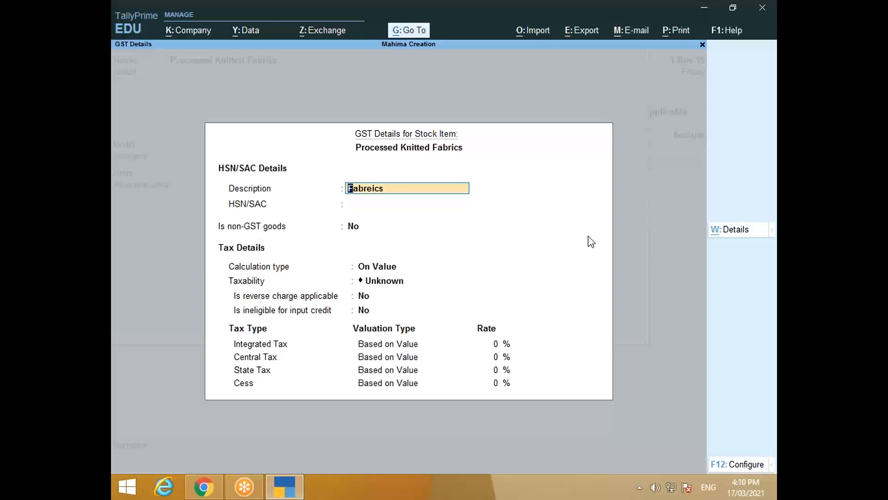
type("Fabrics")
key("Return")
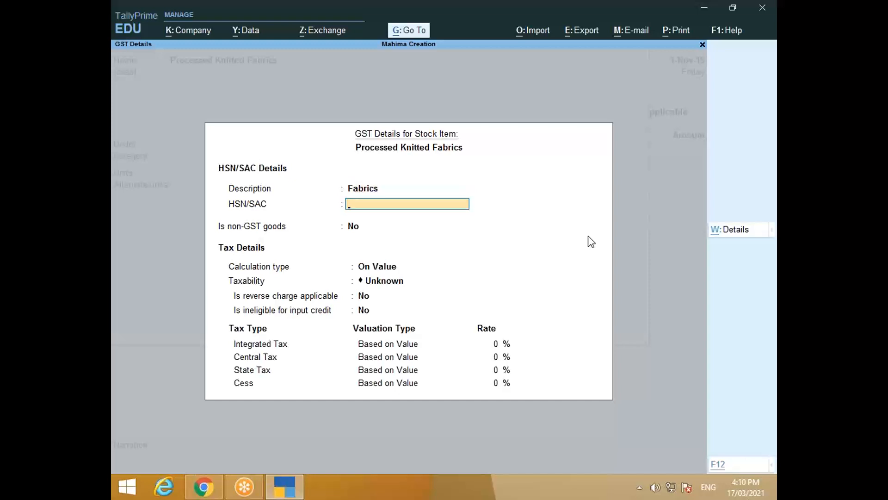
Step: Enter HSN/SAC 6006 as goods and set tax calculation to On Item Rate
key("alt+Tab")
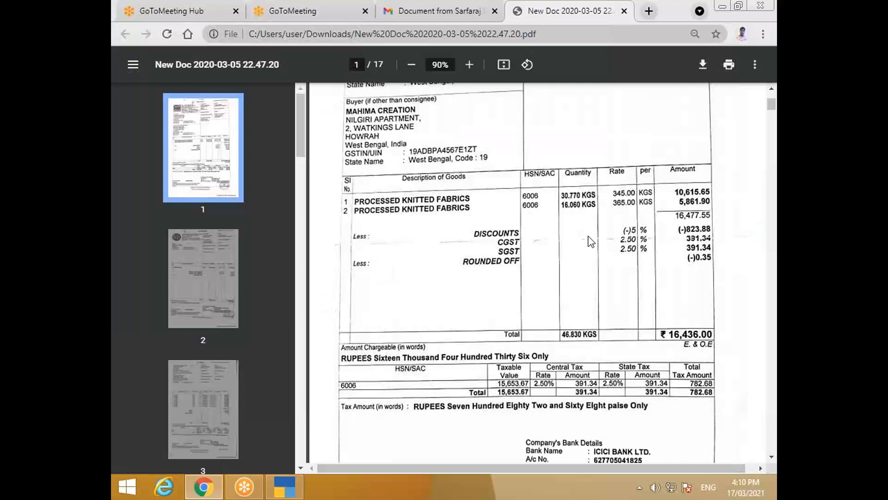
key("alt+Tab")
type("6006")
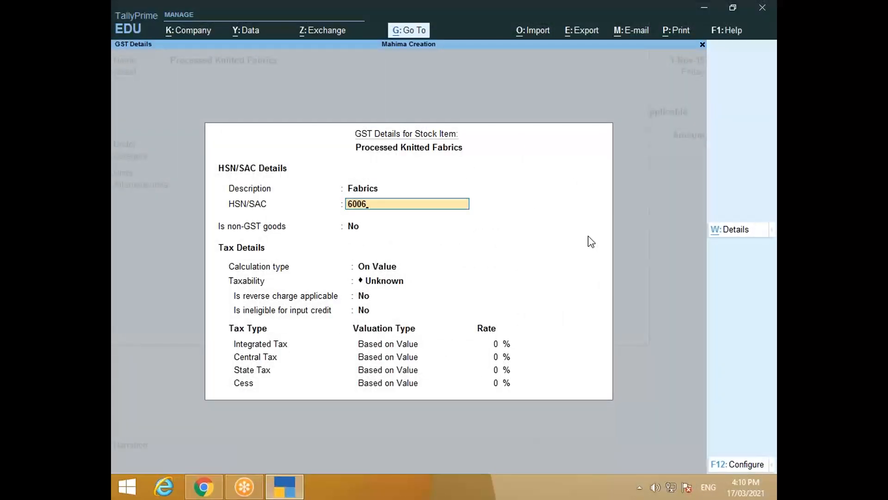
key("Return")
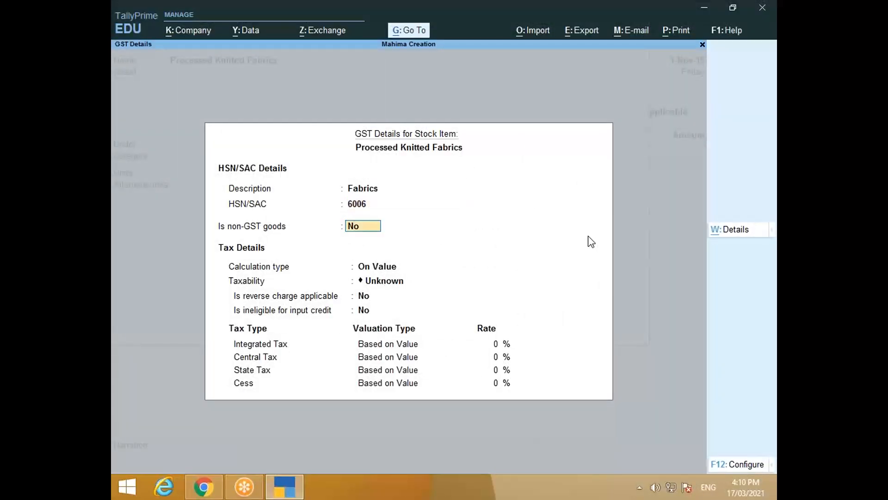
key("Return")
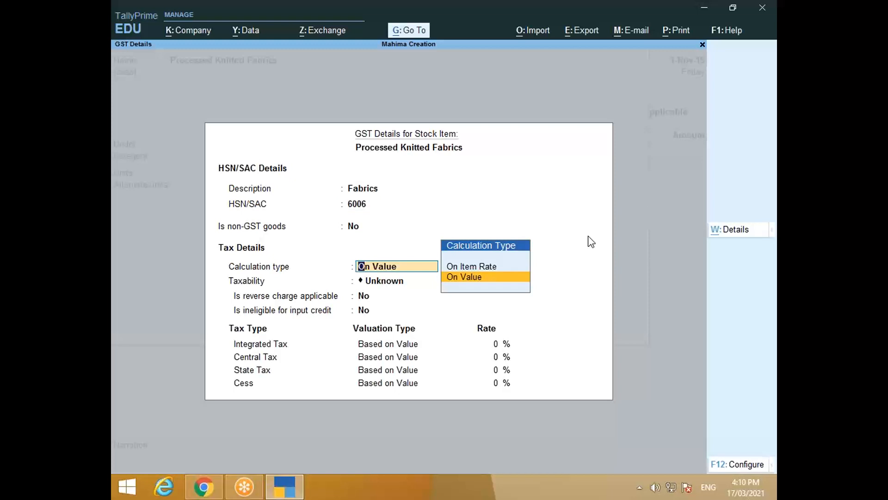
key("Up")
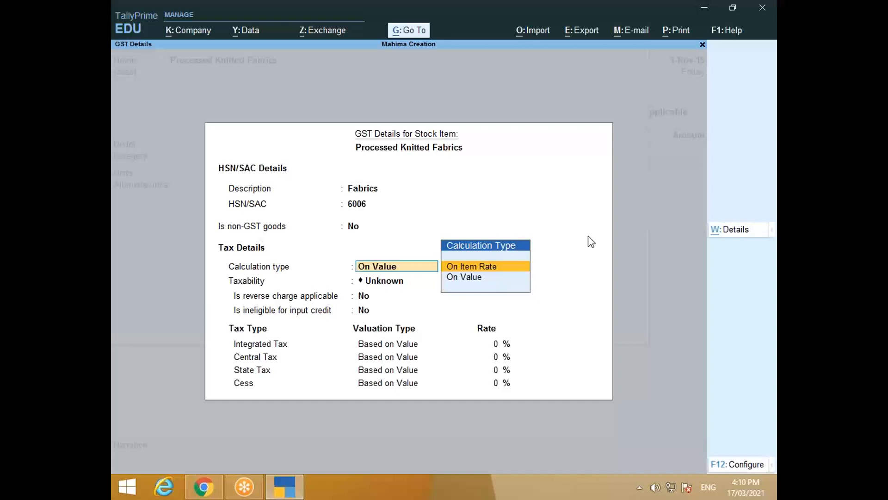
key("Return")
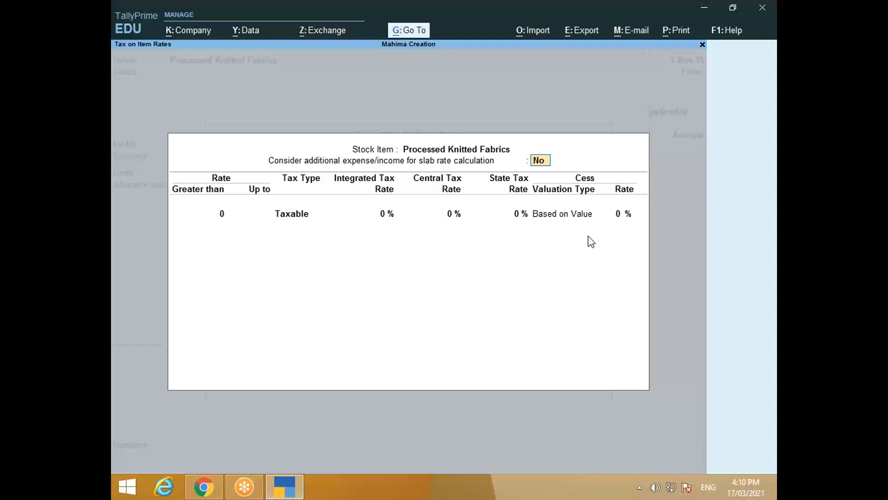
Step: Set GST slabs: up to 1,000 Taxable at 5% IGST, above 1,000 at 12% IGST
key("Return")
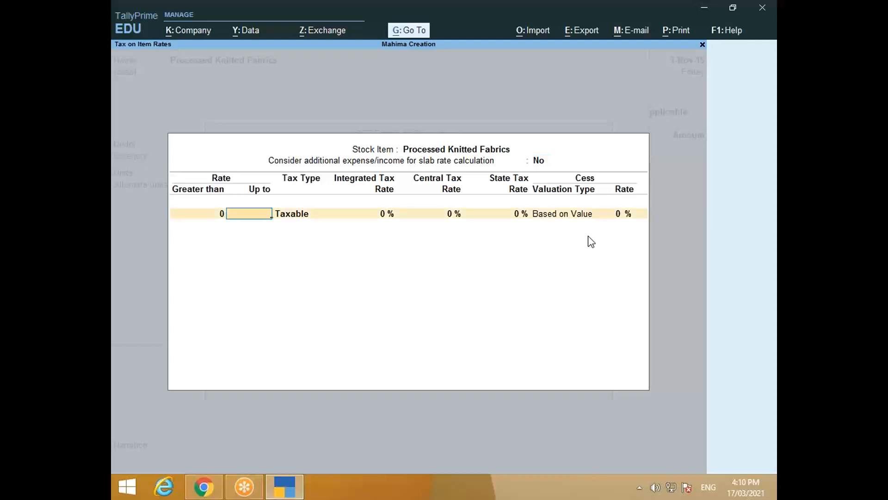
type("1000")
key("Return")
key("Return")
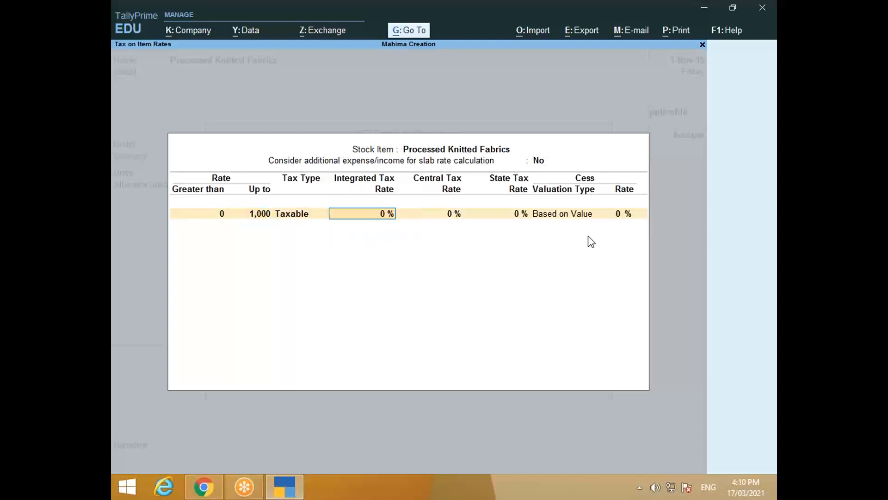
type("5")
key("Return")
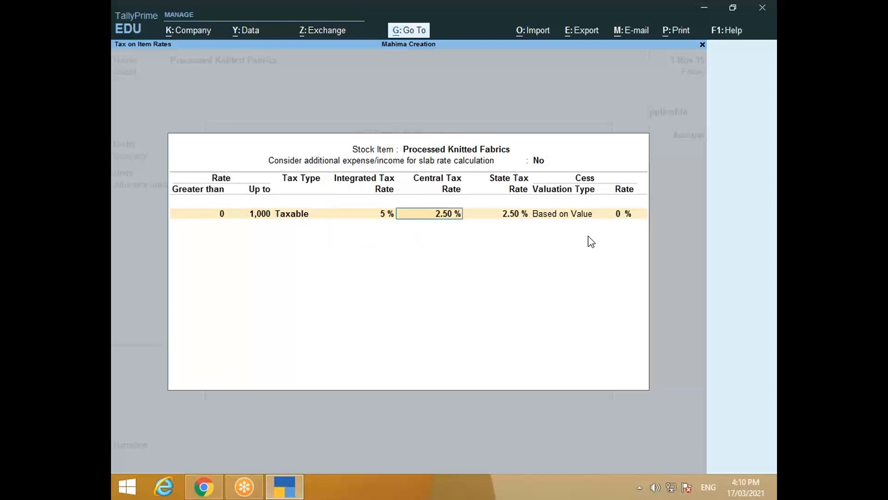
key("Return")
key("Return")
key("Return")
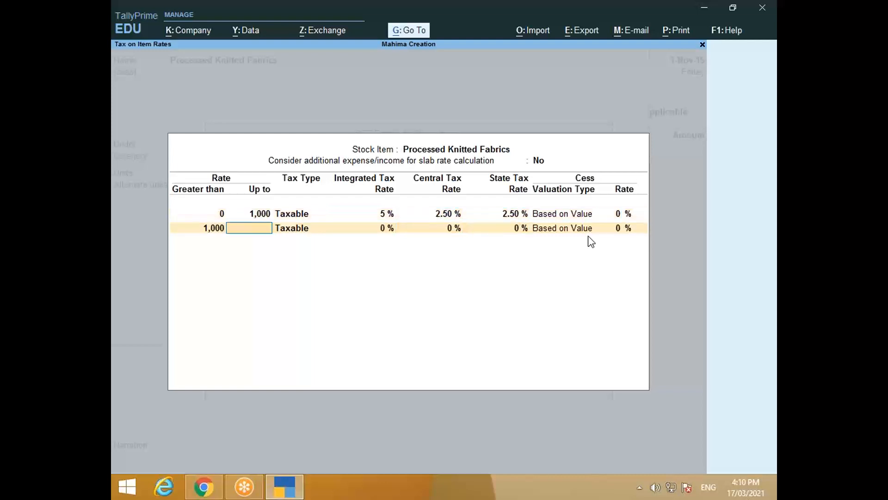
key("Return")
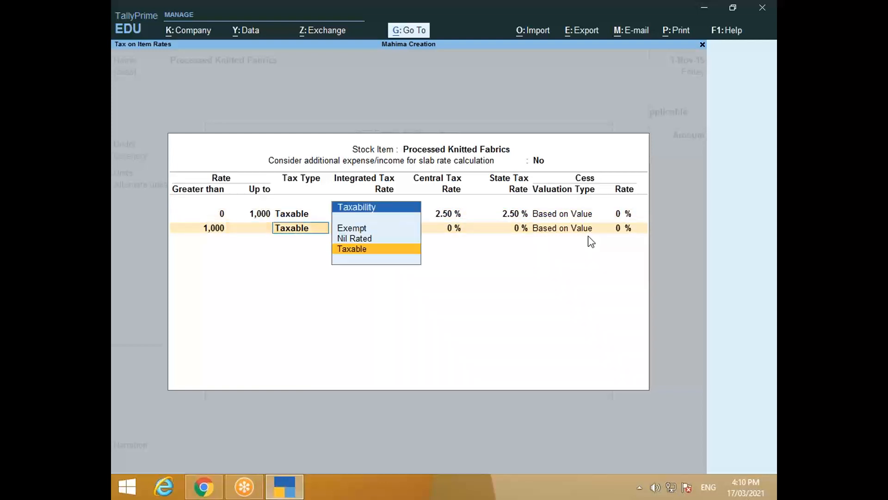
key("Return")
type("12")
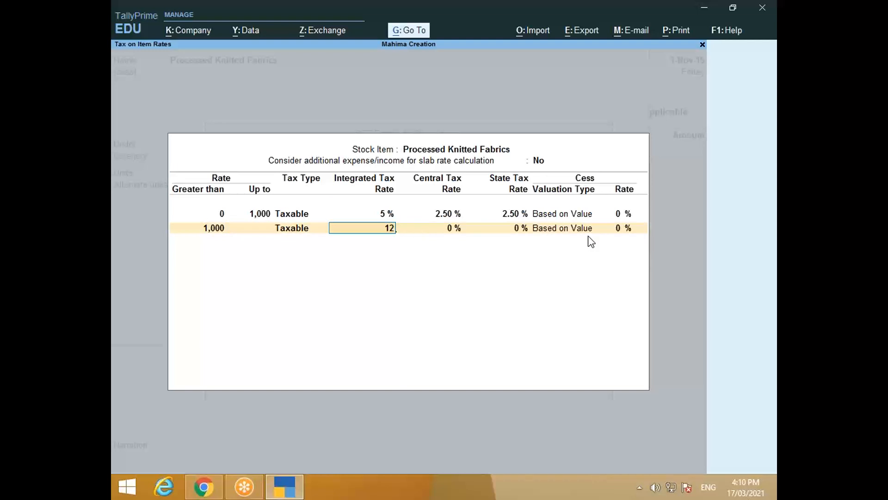
key("Return")
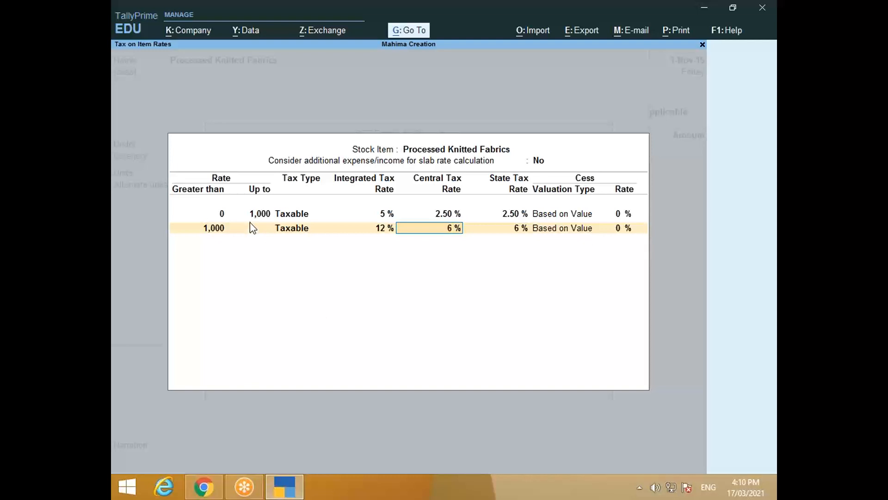
Step: Close and re-review the GST slab table, keeping Goods as the supply type
key("Return")
key("Return")
key("Return")
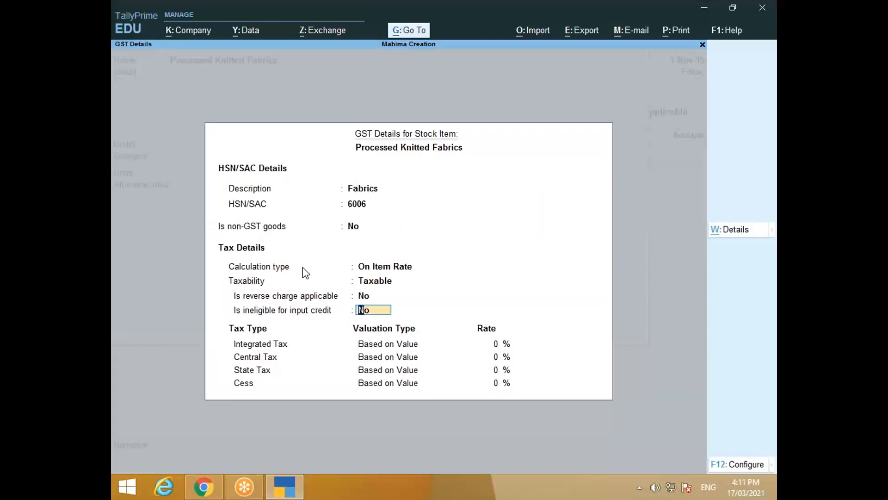
key("Return")
key("BackSpace")
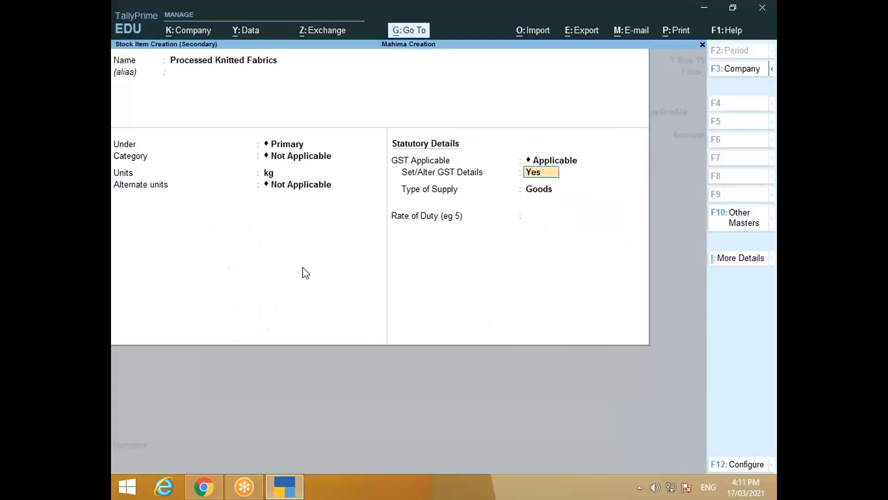
key("Return")
key("Return")
key("Return")
key("Return")
key("Return")
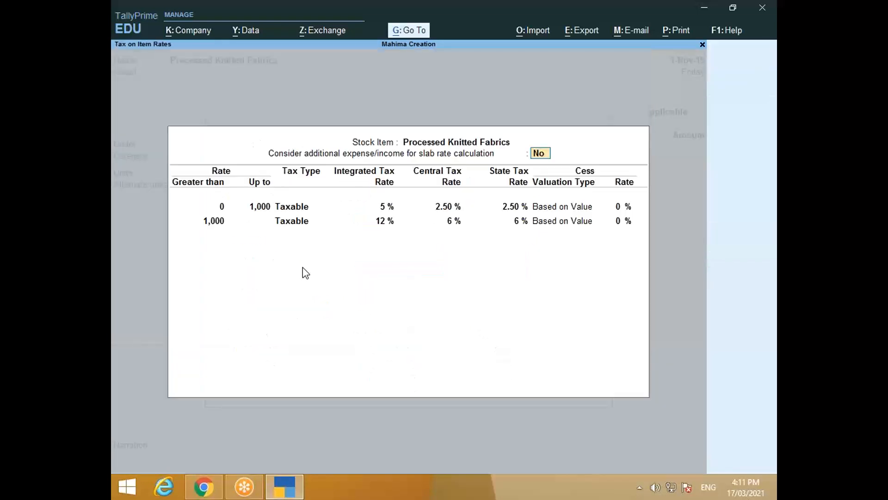
key("Return")
key("Return")
key("Return")
key("Return")
key("Return")
key("Return")
key("Return")
key("Return")
key("Return")
key("Return")
key("Return")
key("Return")
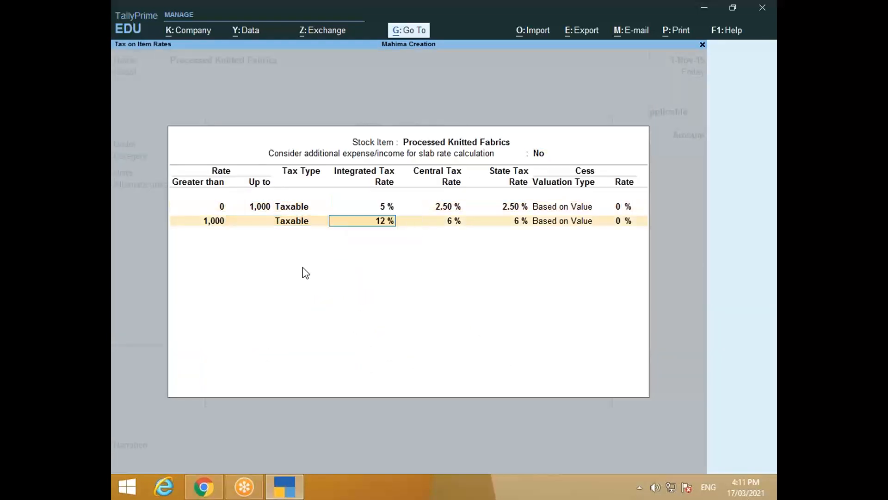
key("Return")
key("Return")
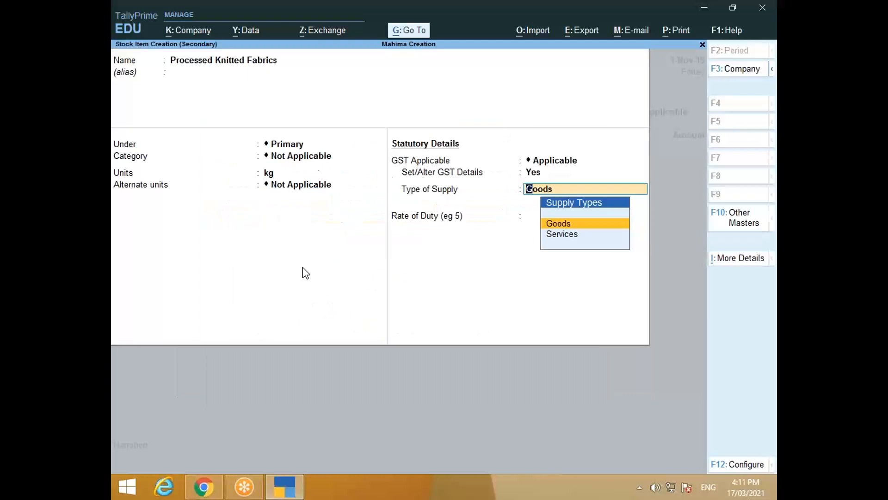
key("Return")
key("Return")
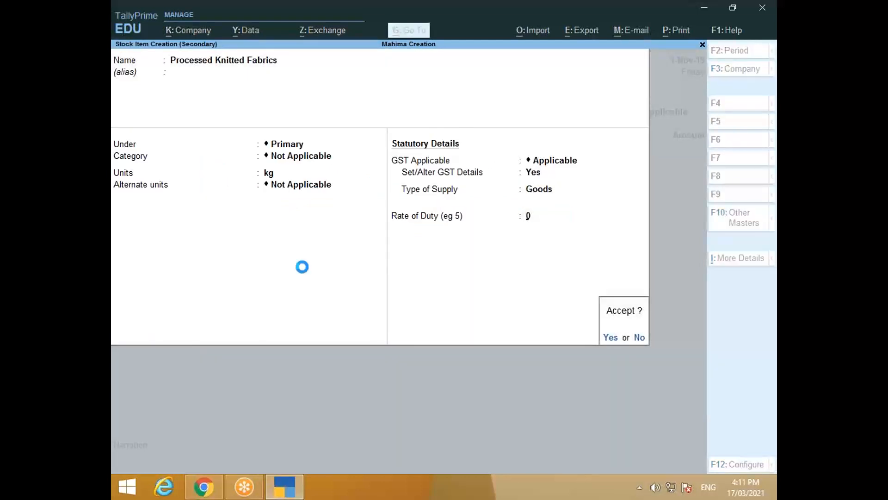
key("Return")
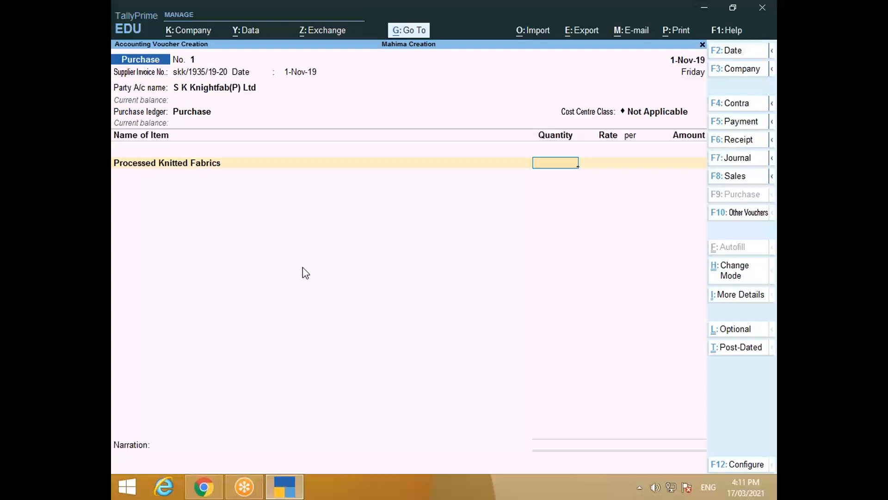
Step: Enter the first fabric line as 30.770 kg at rate 345, checking the invoice
key("alt+Tab")
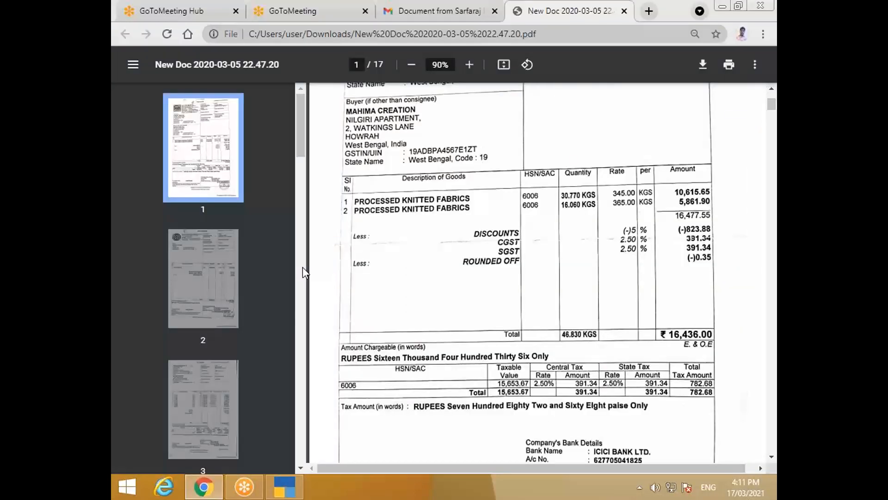
key("alt+Tab")
type("30")
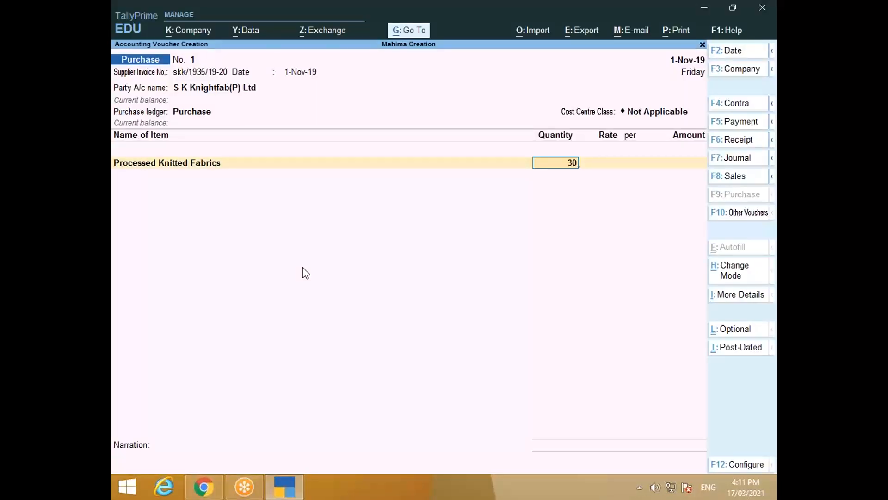
type(".770")
key("Return")
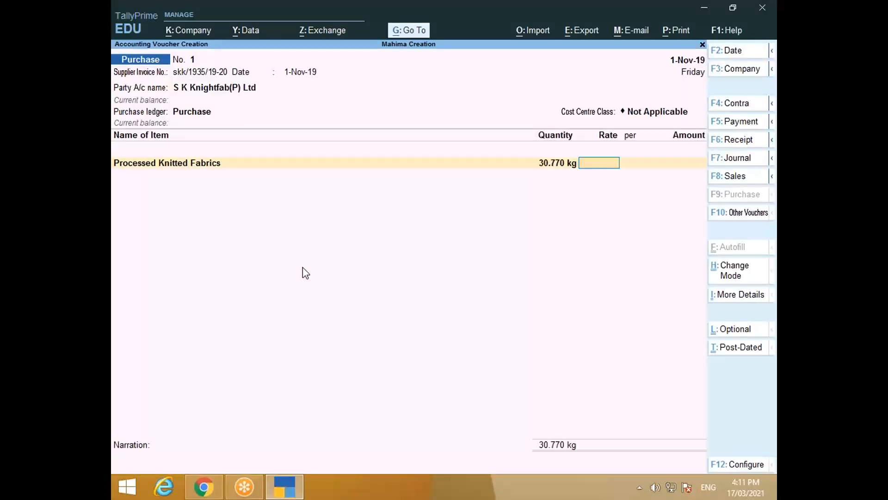
type("345")
key("Return")
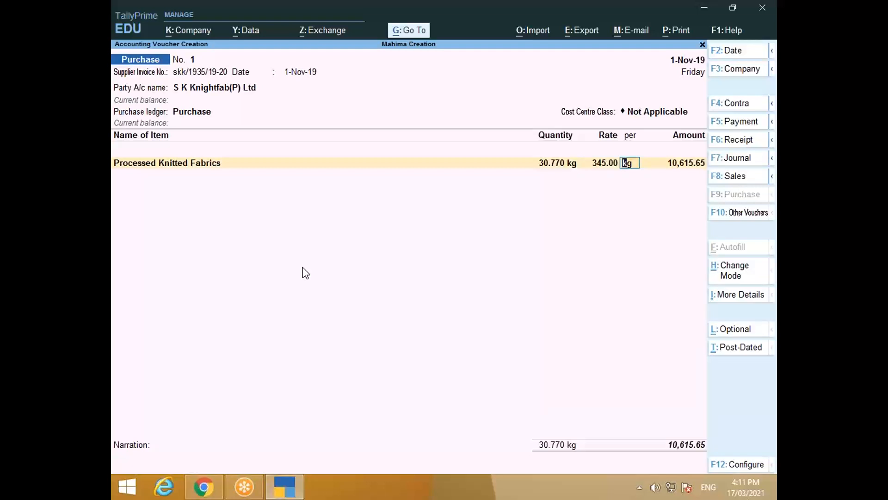
key("Return")
key("Return")
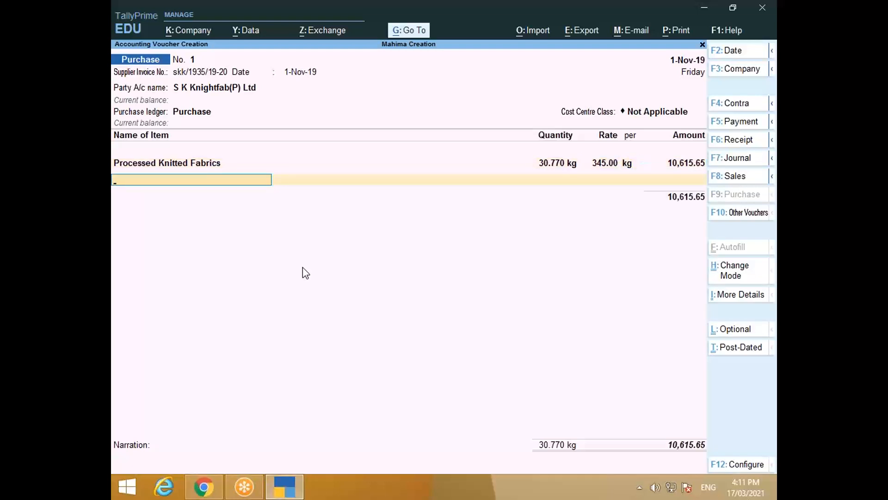
Step: Add a second Processed Knitted Fabrics line, 16.060 kg at 365, then bring up the invoice PDF
key("Down")
key("Down")
key("Down")
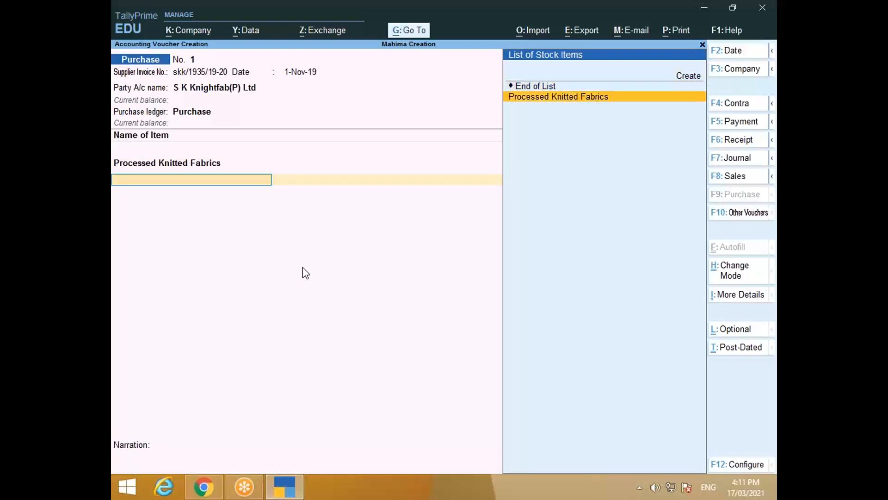
key("Return")
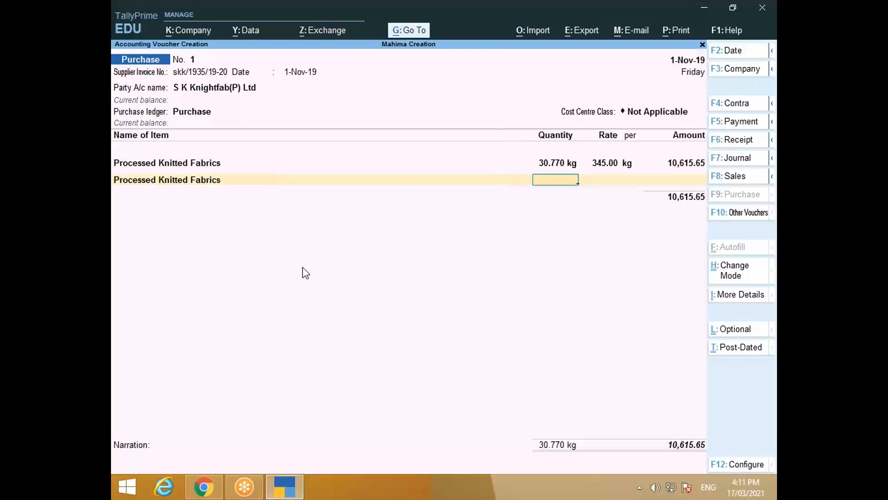
key("alt+Tab")
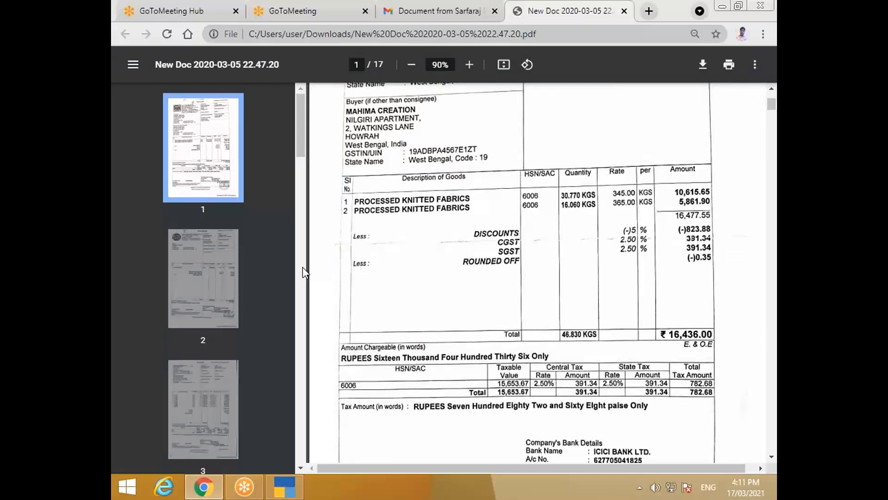
key("alt+Tab")
type("16.6")
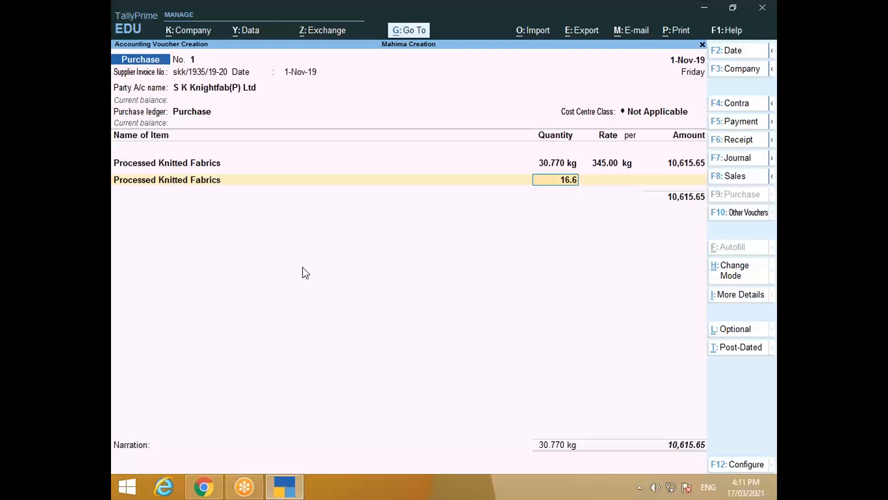
key("BackSpace")
type("060")
key("Return")
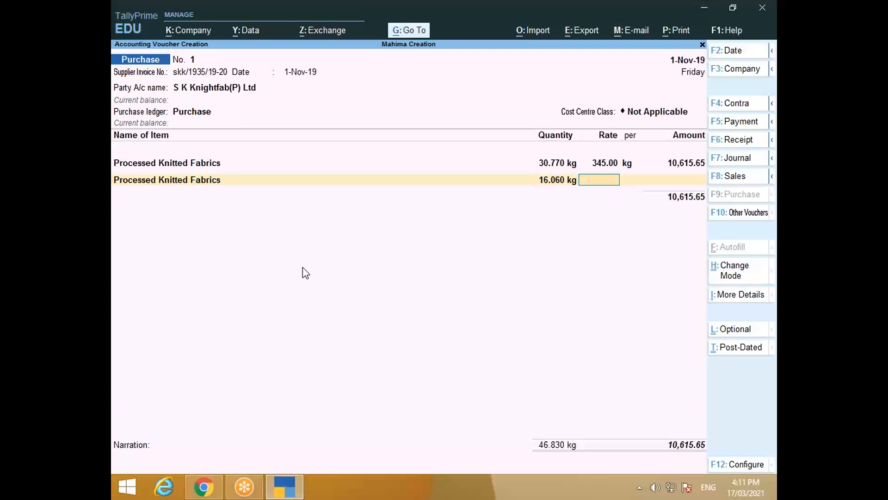
type("365")
key("Return")
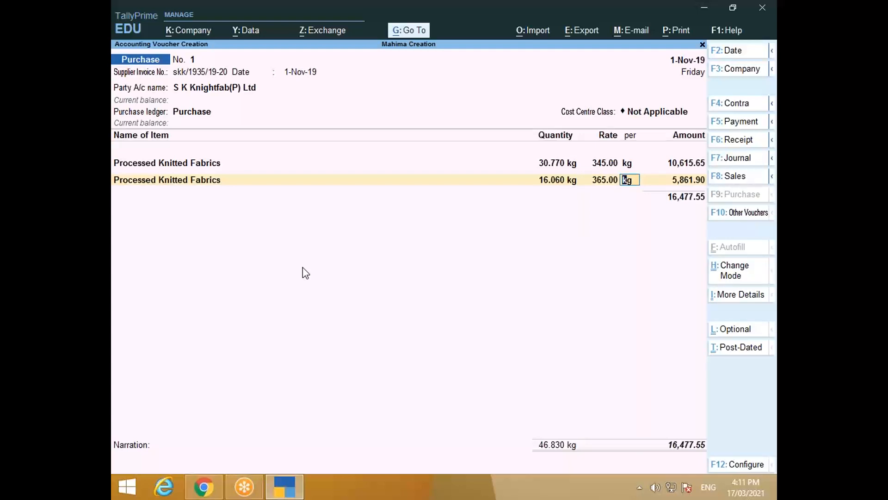
key("ctrl")
key("alt+Tab")
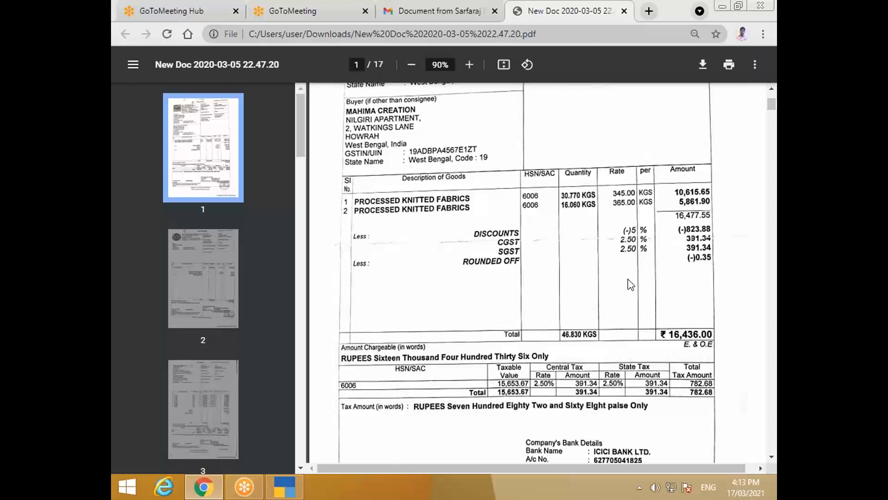
Step: Go back from the invoice PDF to the purchase voucher with the two fabric lines
key("alt+Tab")
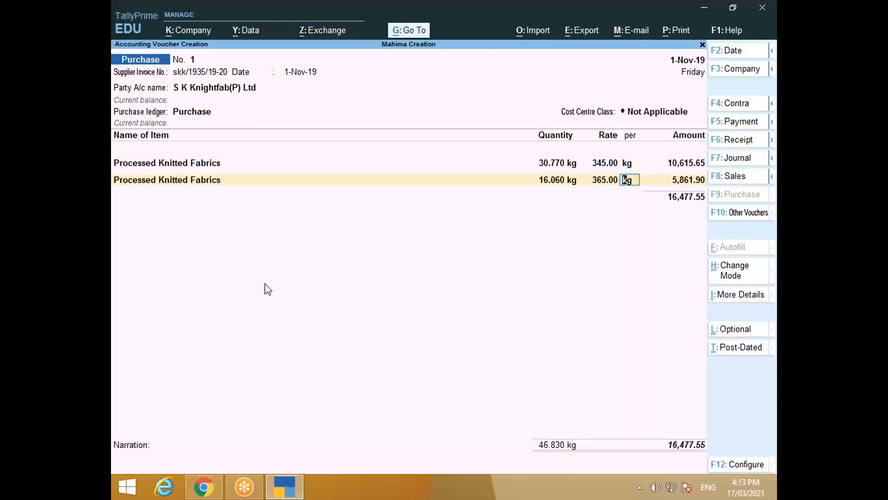
Step: Show more configurations and set Provide Cash/Trade Discount to Yes in voucher configuration
left_click(746, 465)
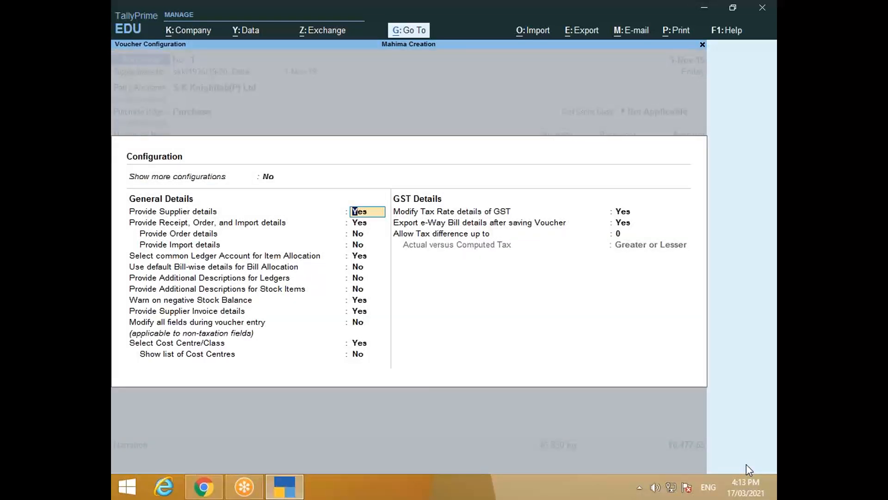
left_click(268, 180)
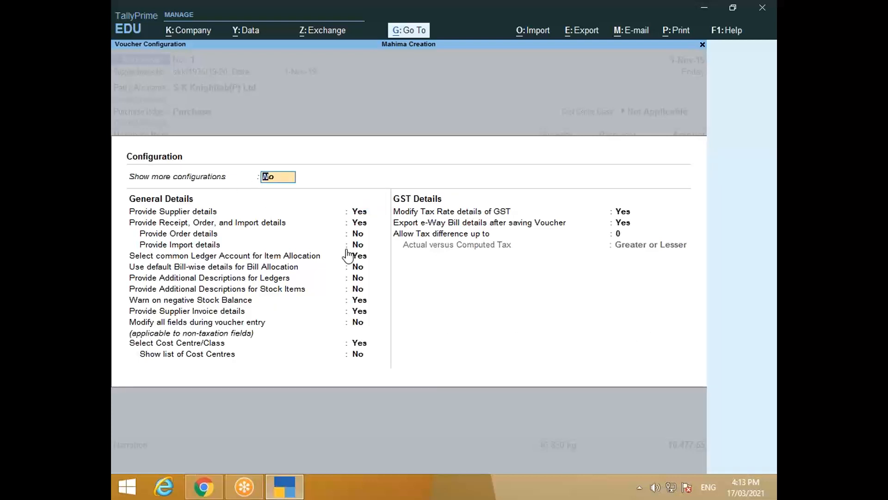
type("y")
key("Return")
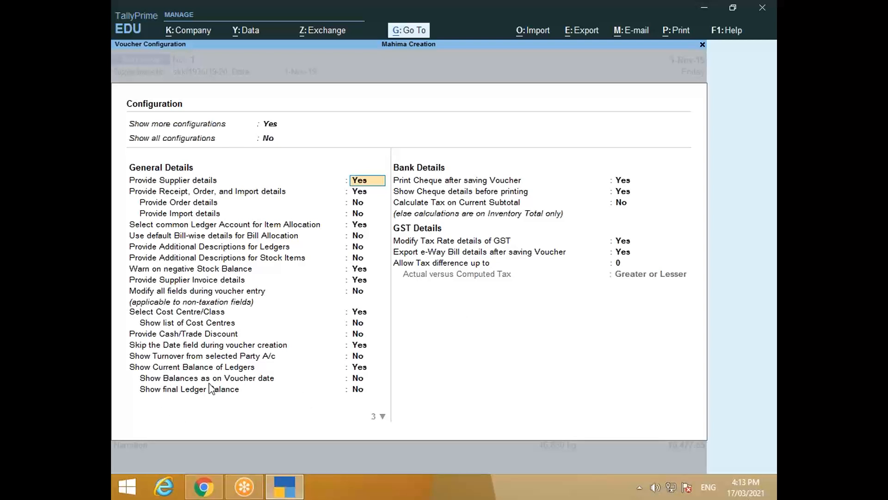
left_click(362, 334)
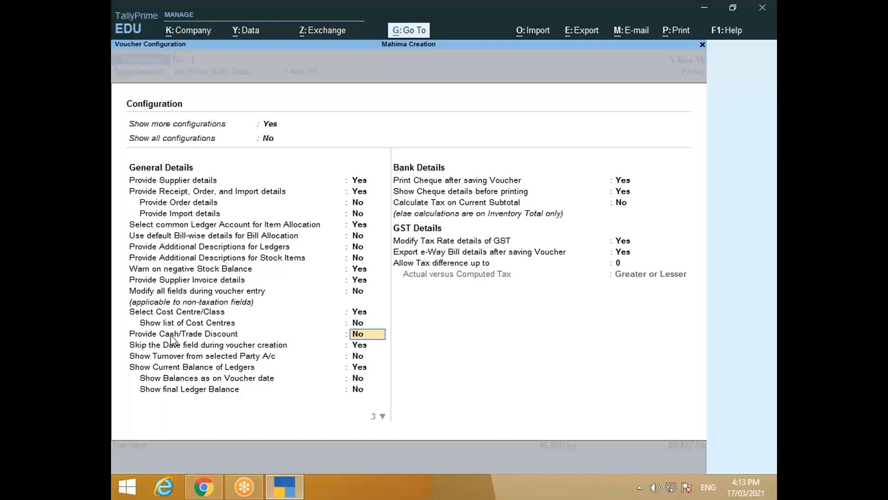
type("y")
key("Return")
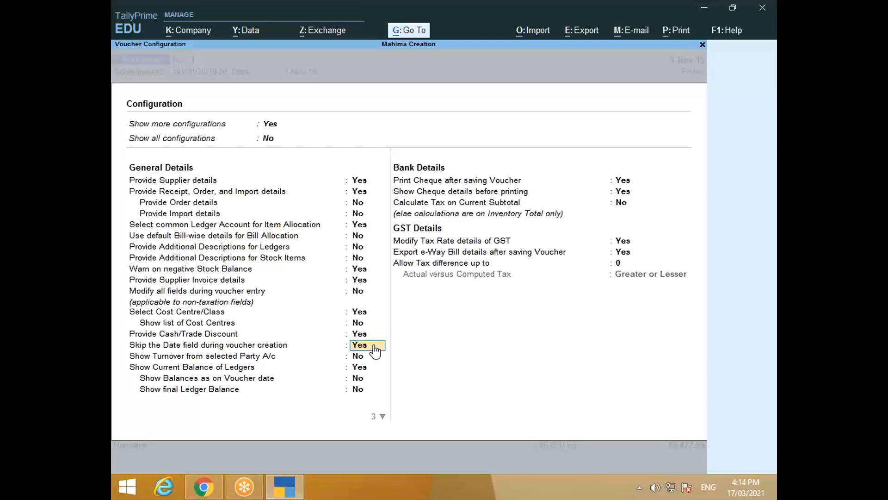
key("ctrl+a")
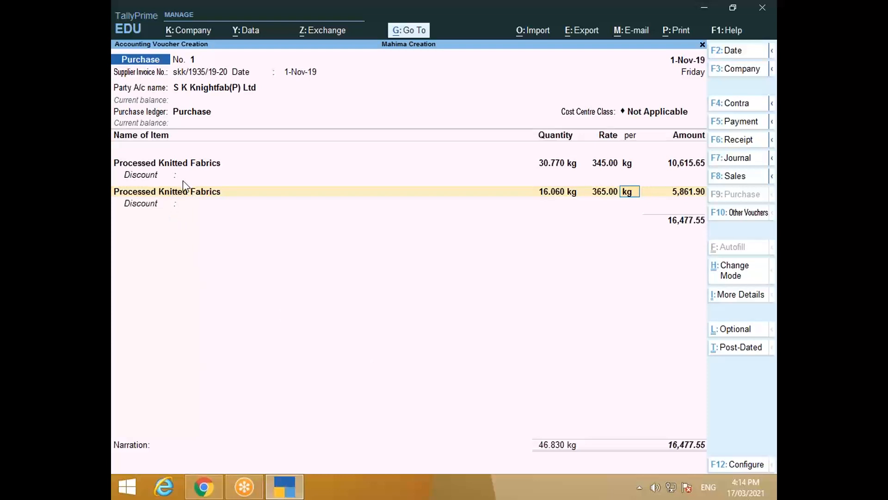
Step: Give both fabric lines a 5% discount (530.78 and 293.10), checking against the invoice PDF
key("alt+Tab")
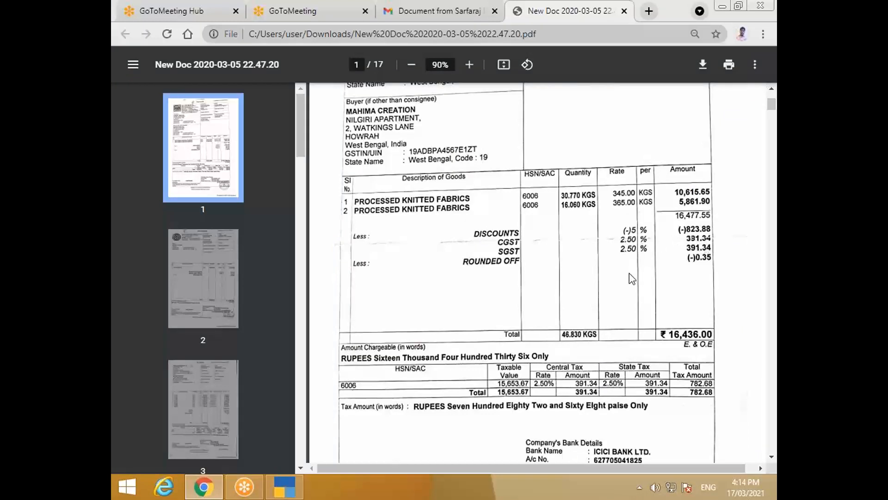
key("alt+Tab")
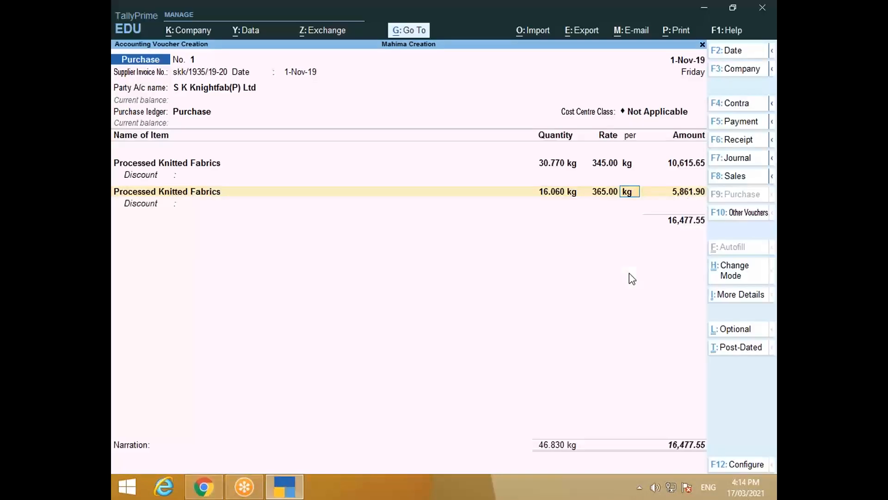
key("BackSpace")
key("BackSpace")
key("BackSpace")
key("BackSpace")
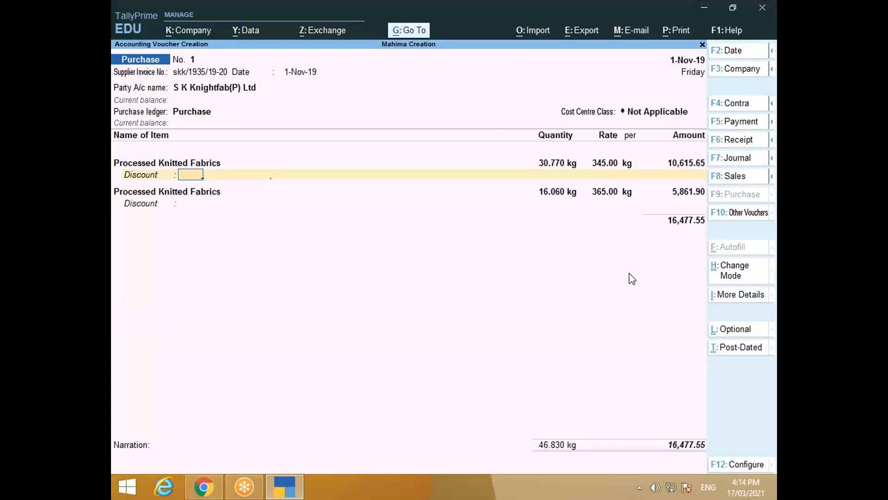
type("5")
key("Return")
key("Return")
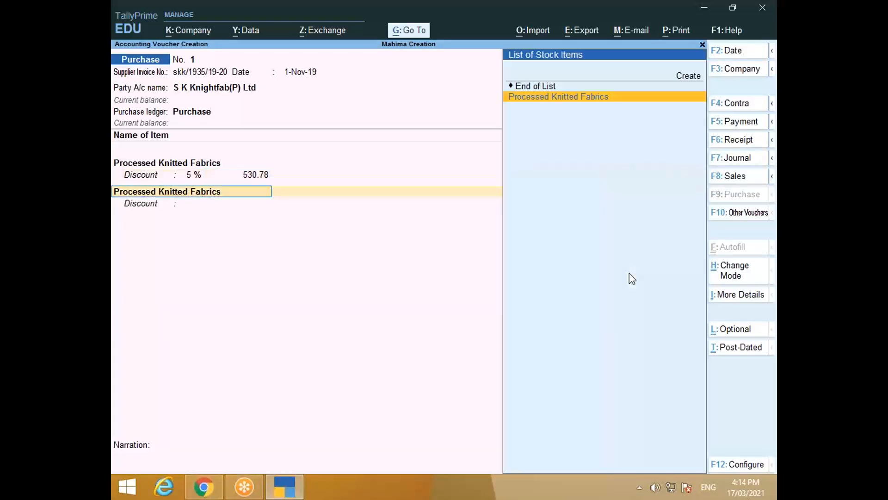
key("Return")
key("Return")
key("Return")
key("Return")
key("Return")
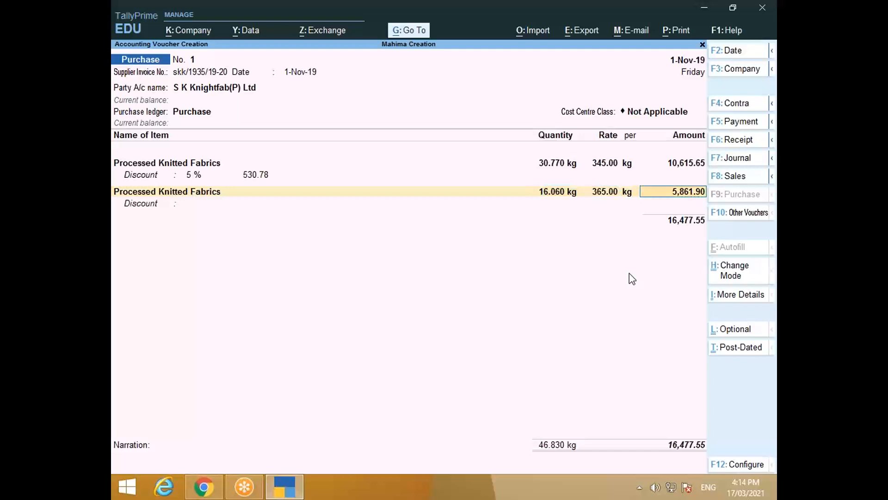
type("5")
key("Return")
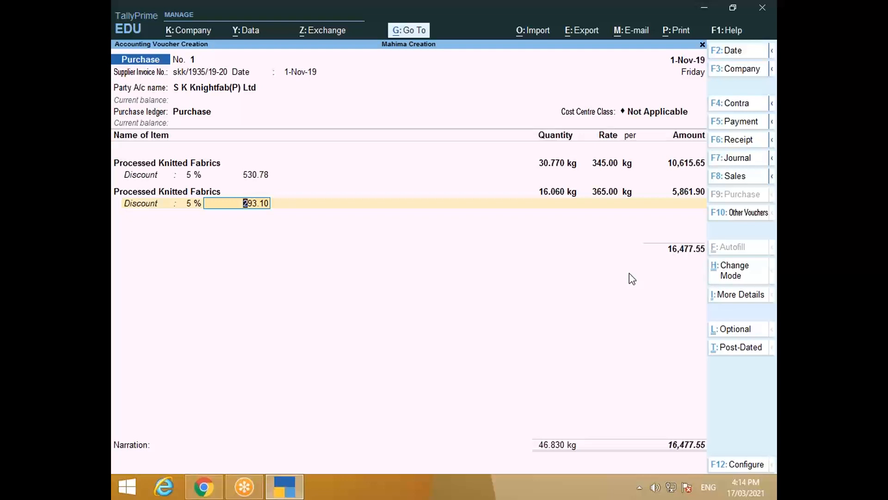
key("Return")
key("Return")
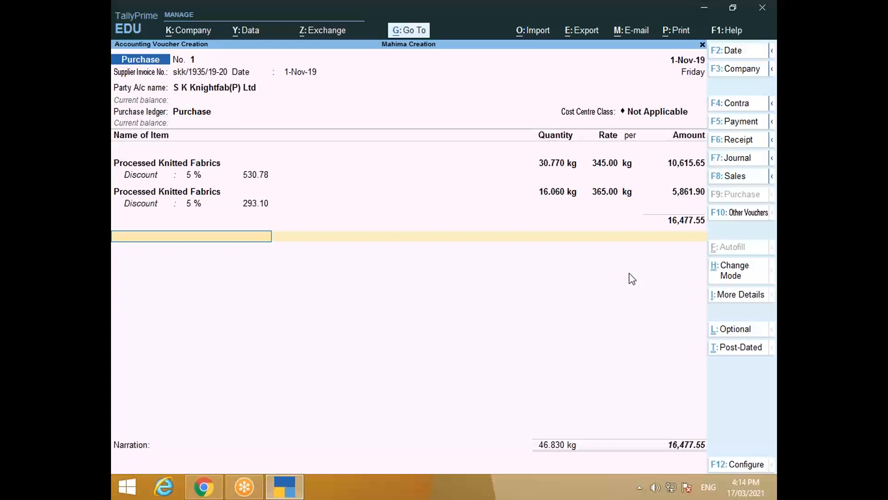
key("alt+Tab")
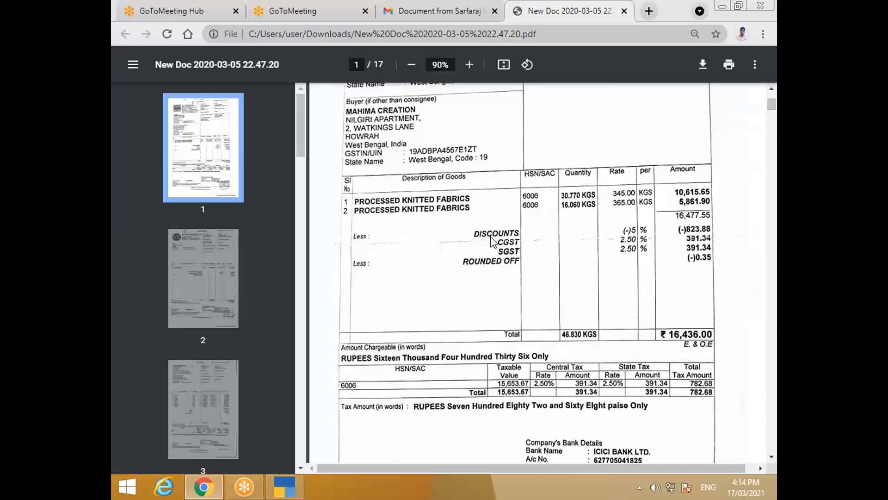
Step: Create a new ledger named 'Discount Received' from the empty voucher line
scroll(483, 245, "up", 1)
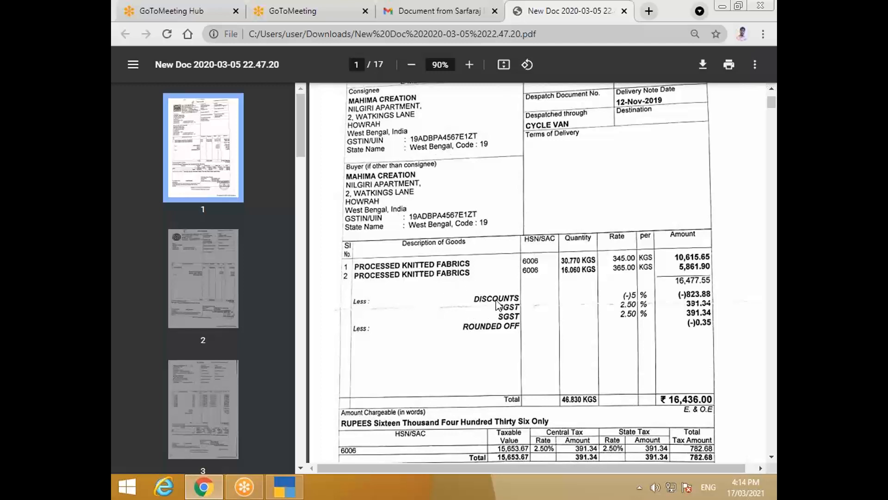
key("alt+Tab")
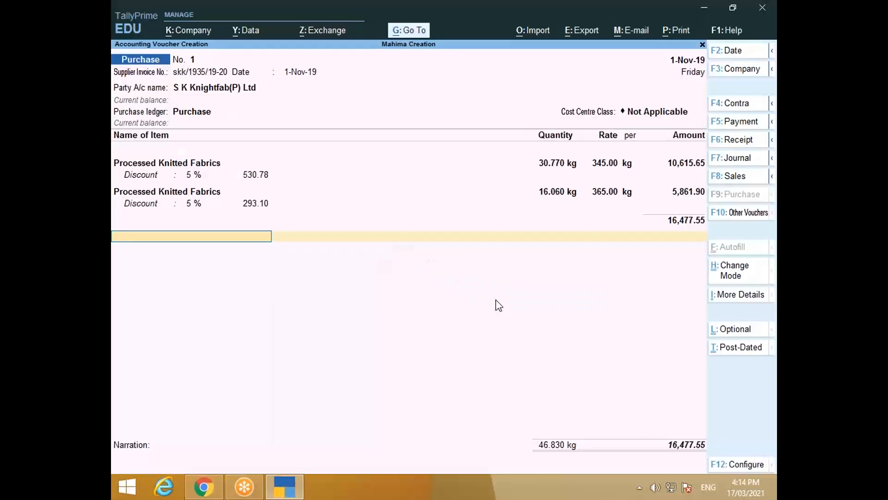
key("alt+c")
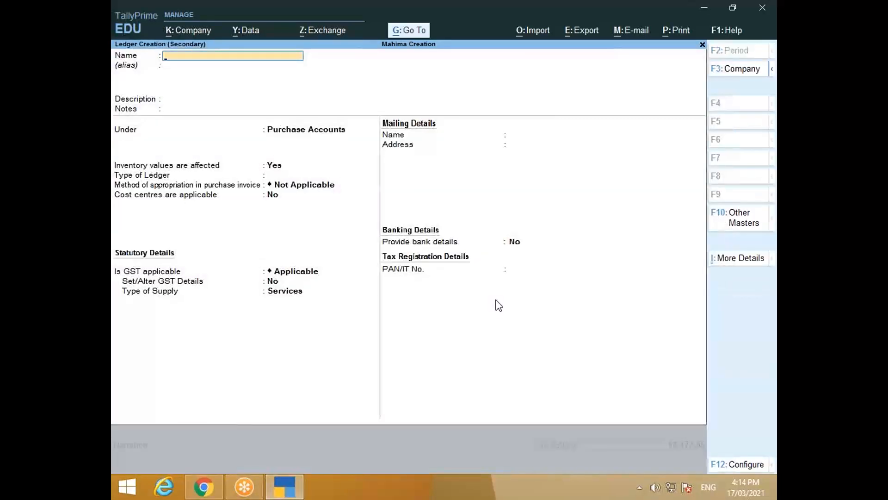
type("Discount Rece")
type("ed")
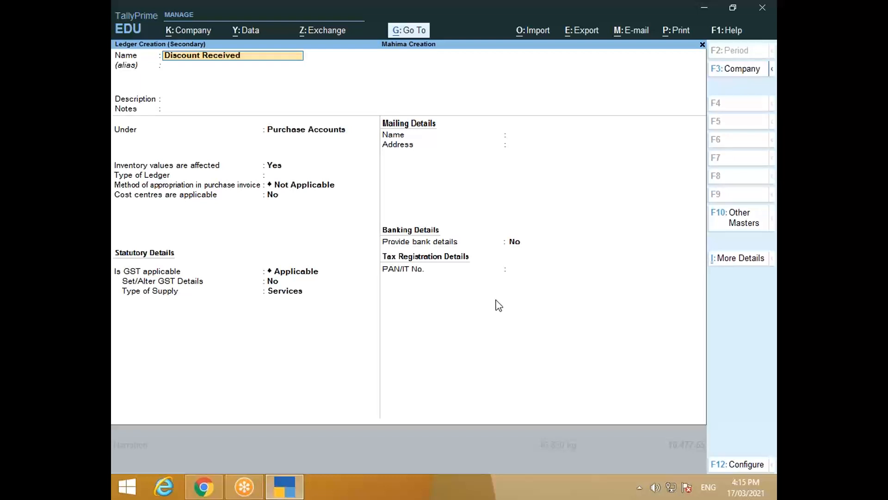
key("Return")
key("Return")
key("Return")
key("Return")
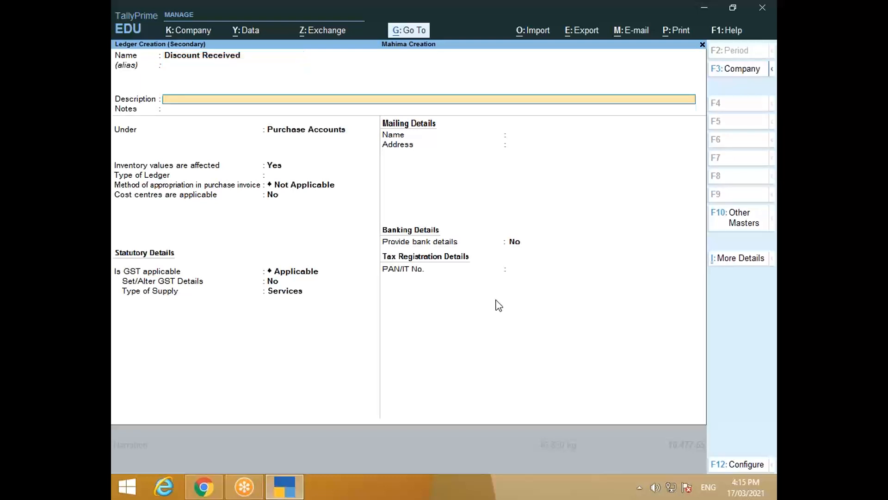
Step: Place Discount Received under Indirect Incomes with ledger type Discount, and save it
type("In")
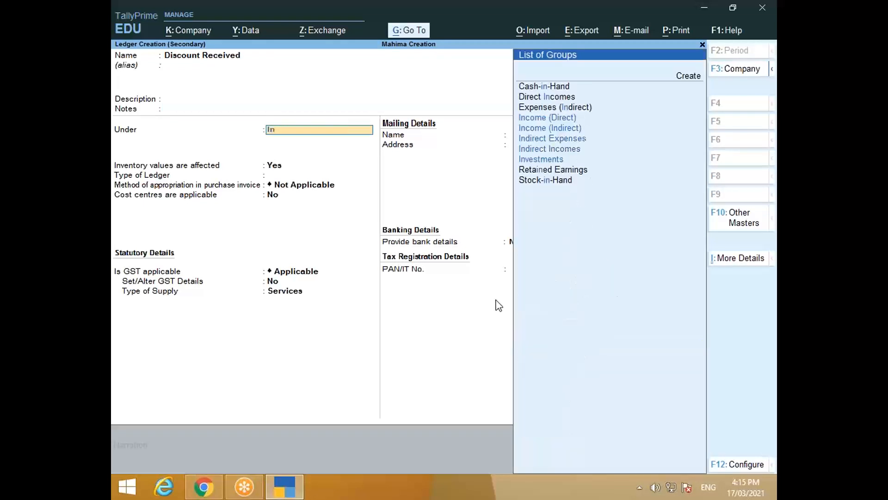
key("Down")
key("Down")
key("Down")
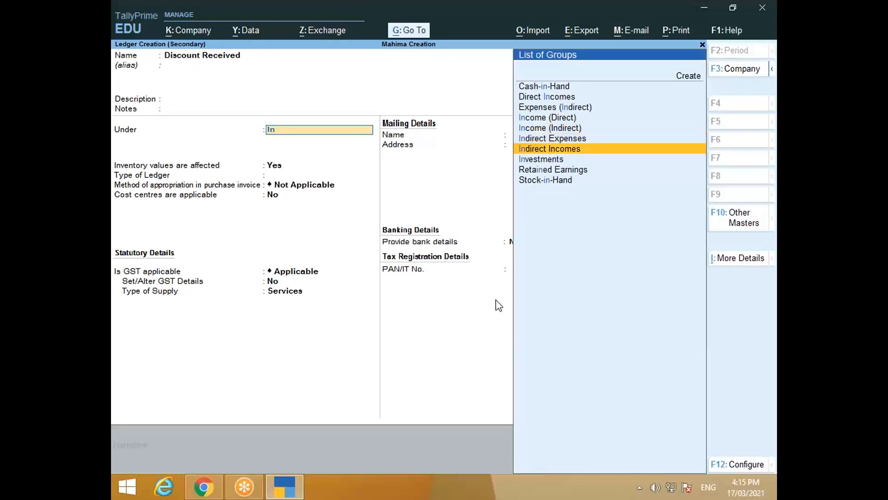
key("Return")
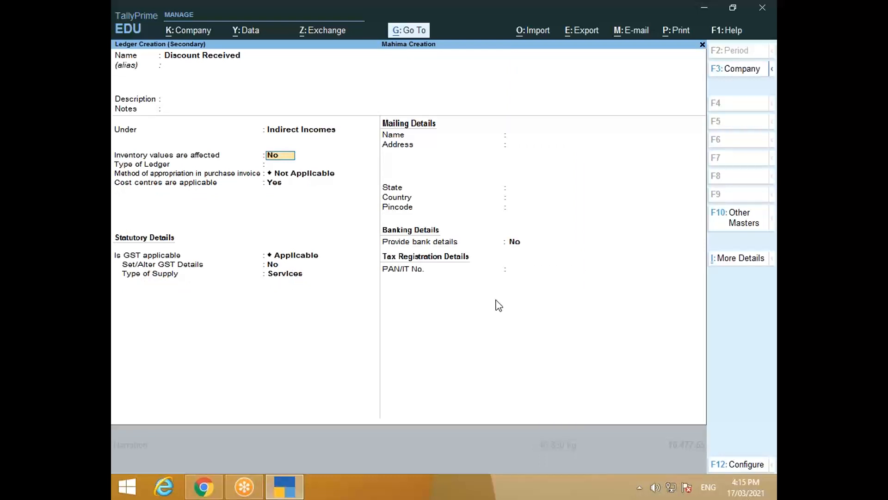
key("Return")
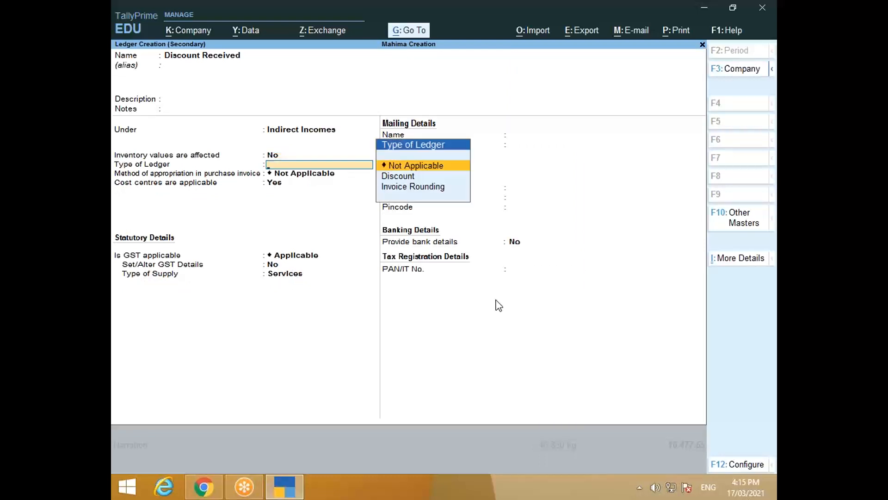
key("Down")
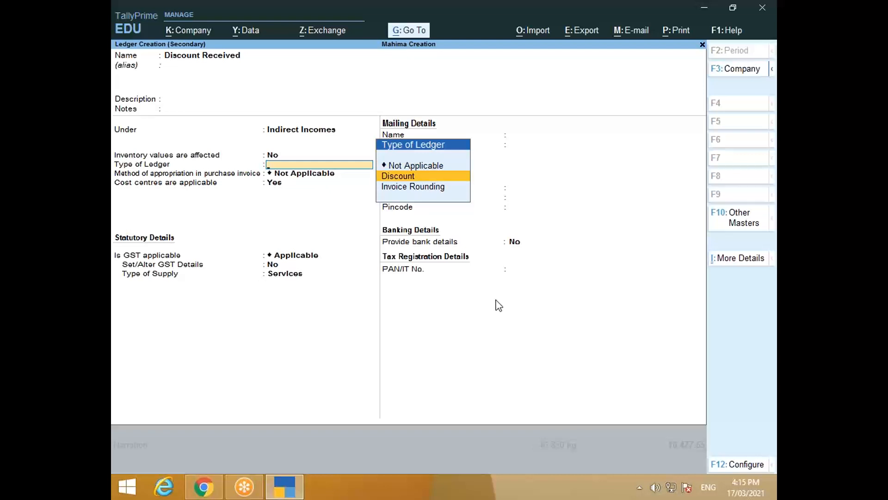
key("Return")
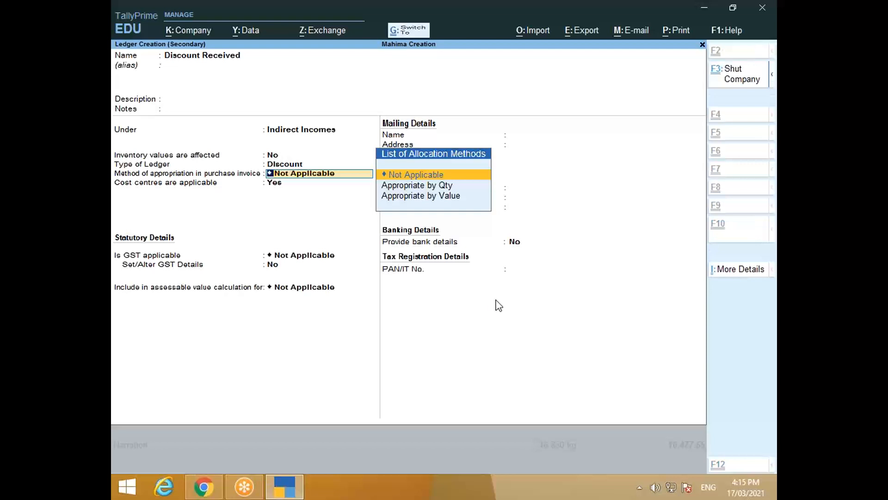
key("ctrl+a")
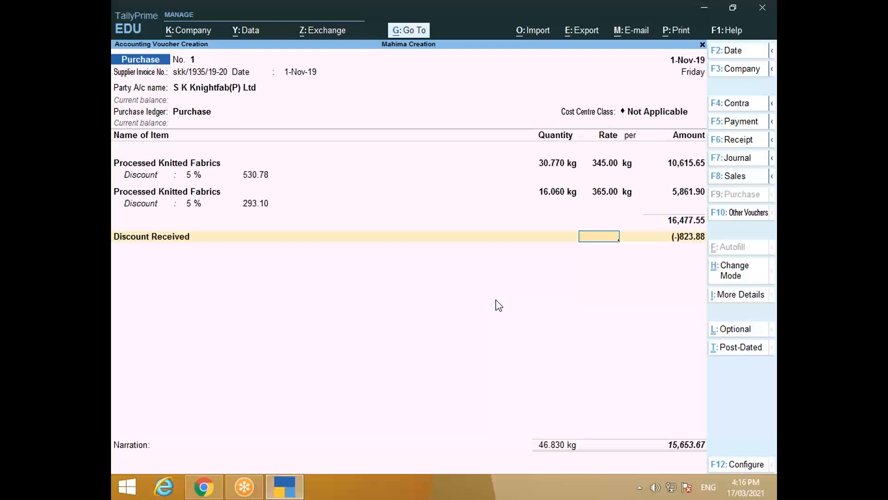
key("alt+Tab")
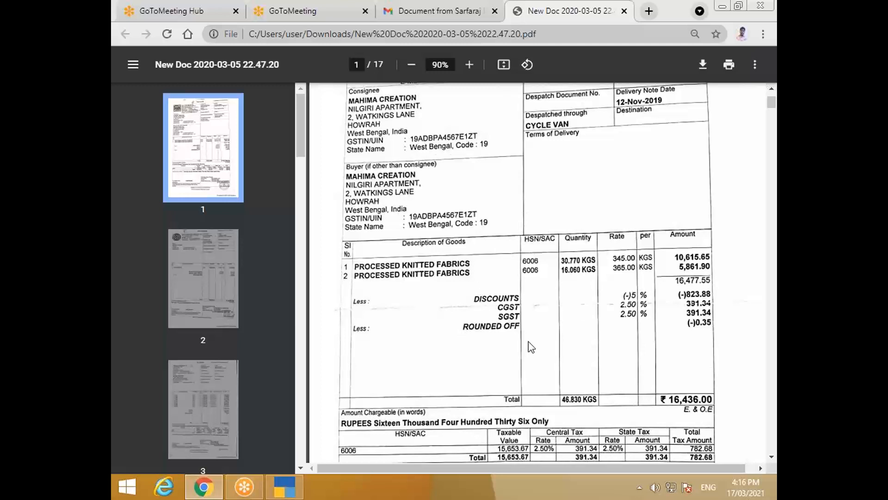
key("alt+Tab")
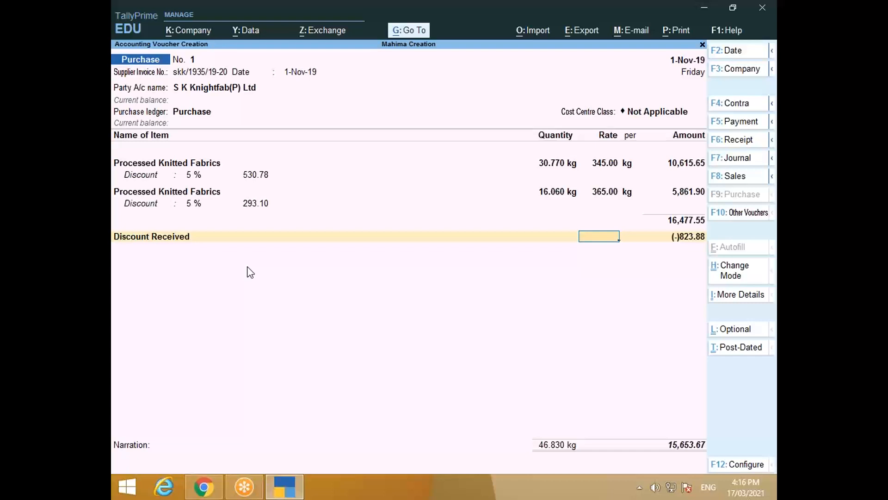
key("alt+Tab")
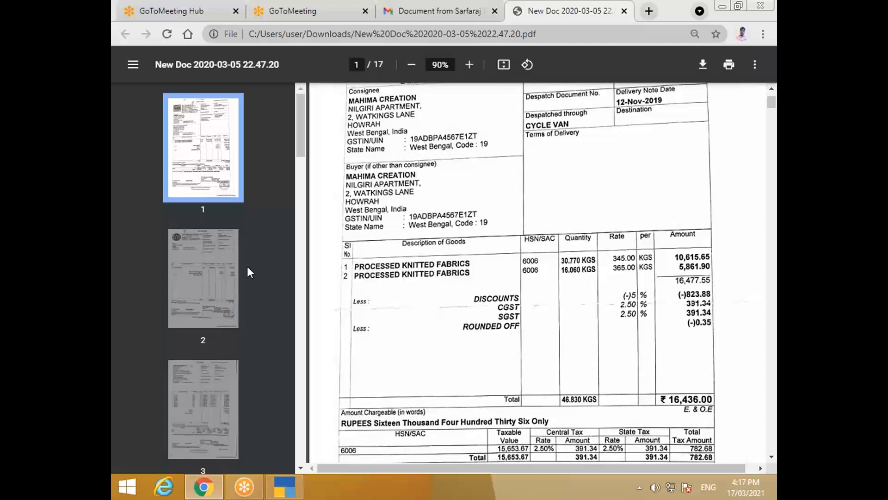
key("alt+Tab")
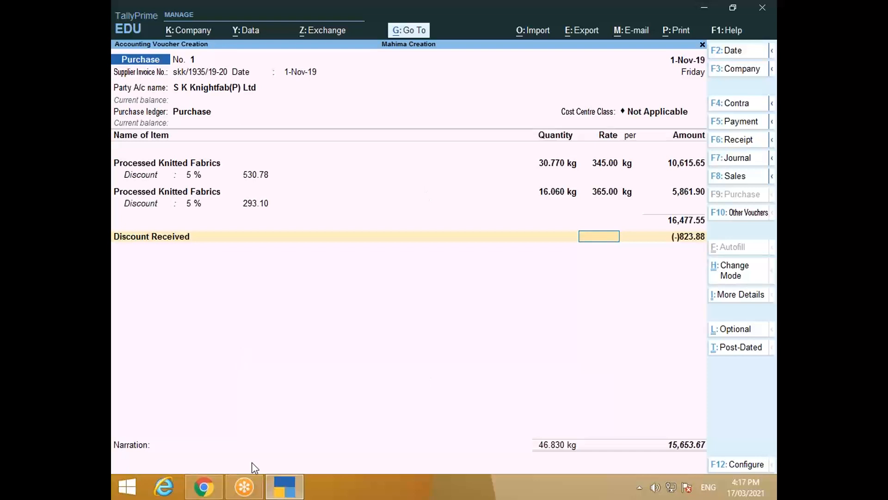
Step: Bring up the invoice PDF and turn the sideways page 15 scan upright
left_click(204, 486)
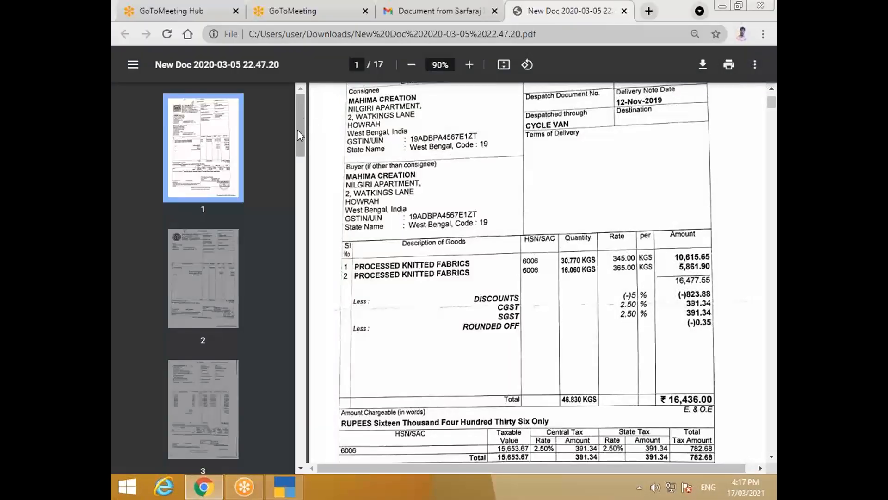
left_click_drag(299, 129, 298, 385)
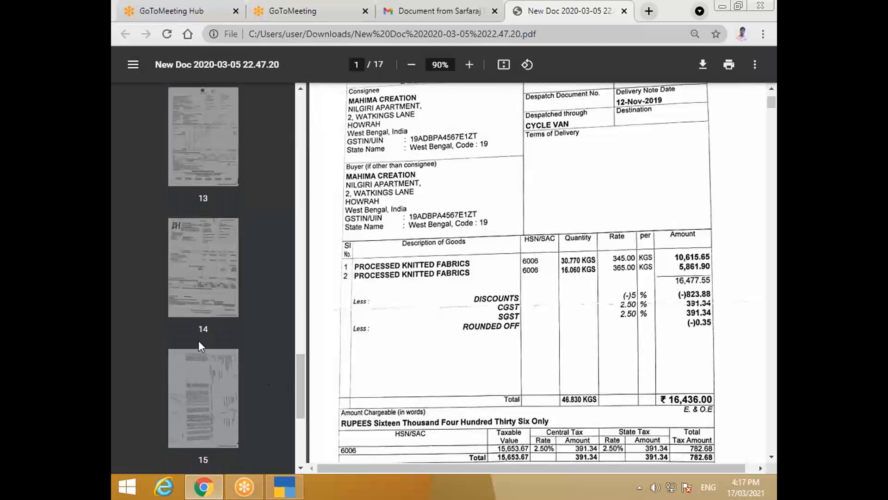
left_click(208, 394)
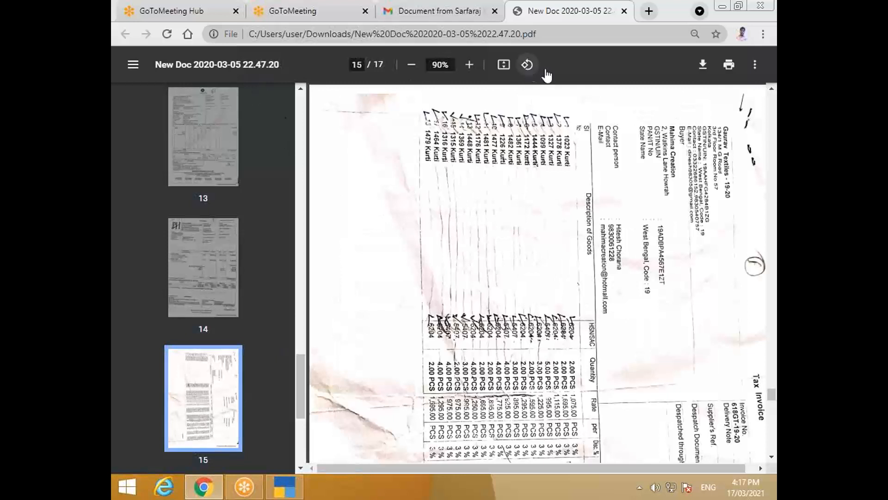
left_click(527, 69)
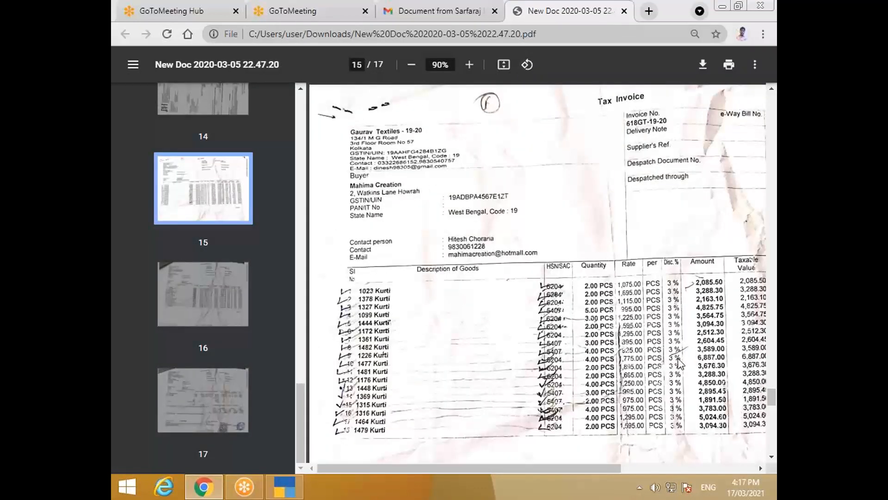
scroll(677, 384, "down", 10)
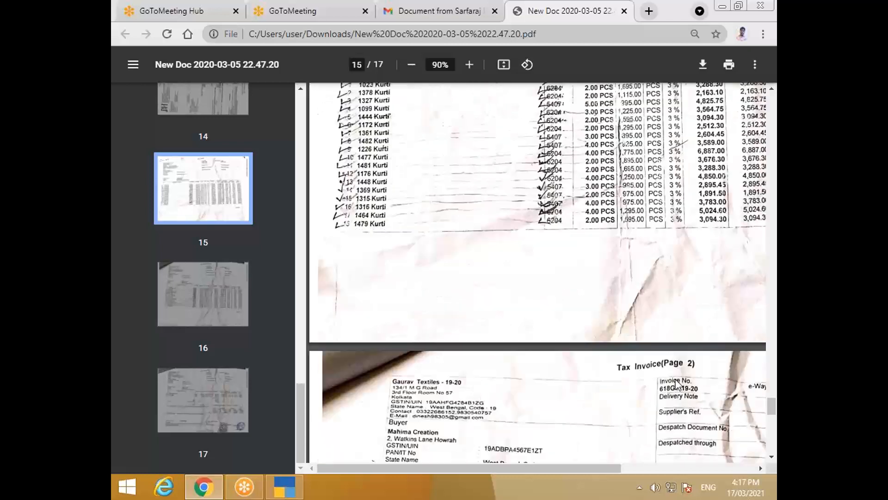
scroll(677, 384, "down", 10)
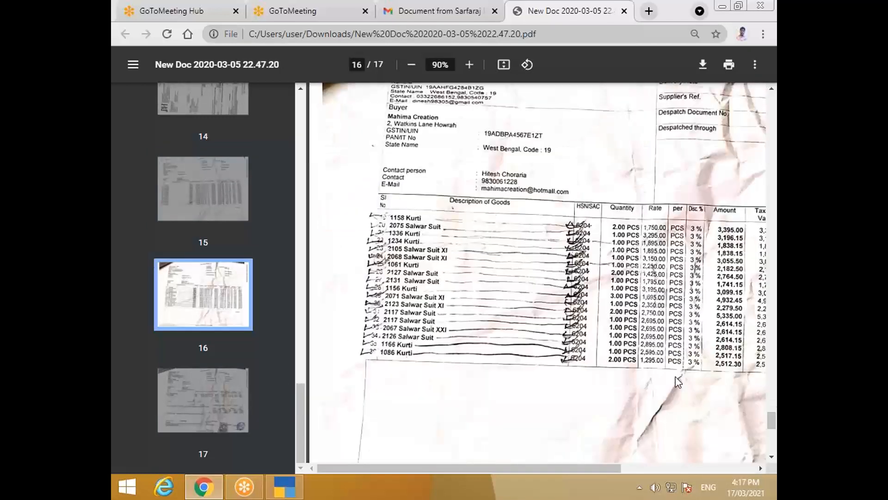
scroll(676, 387, "up", 15)
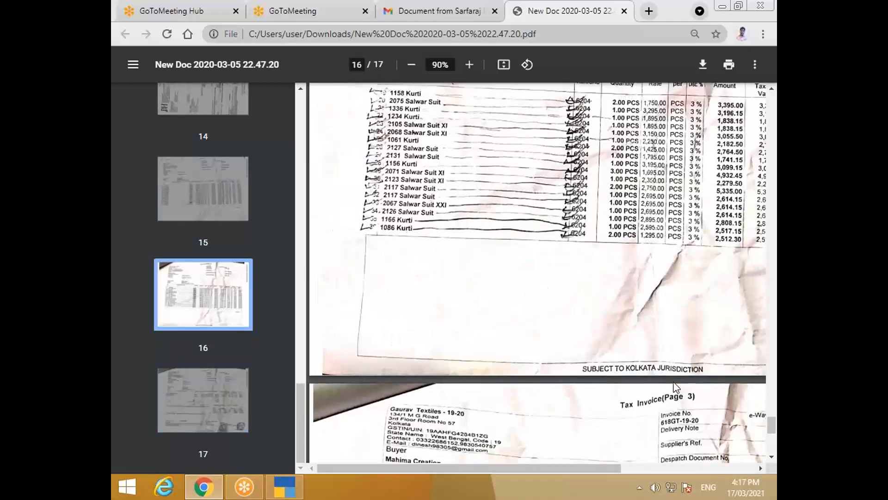
Step: View the page 14 invoice, rotating it upright and fitting it to the width
left_click(199, 102)
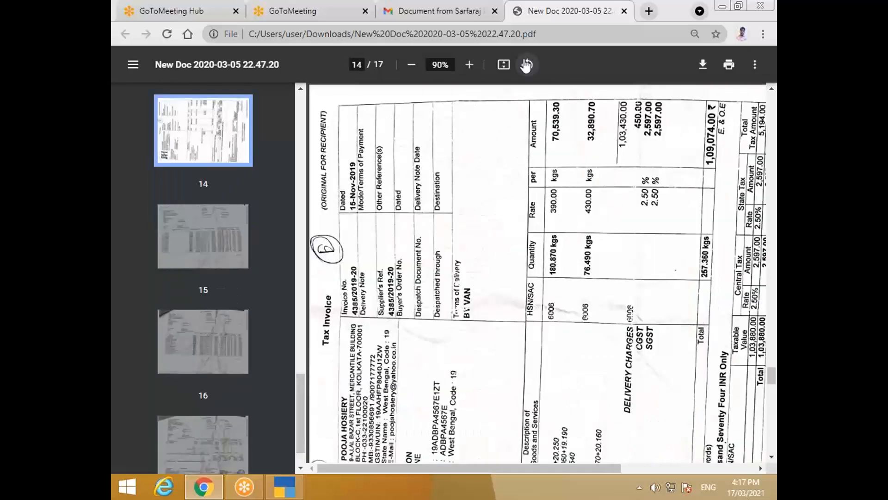
scroll(571, 172, "up", 2)
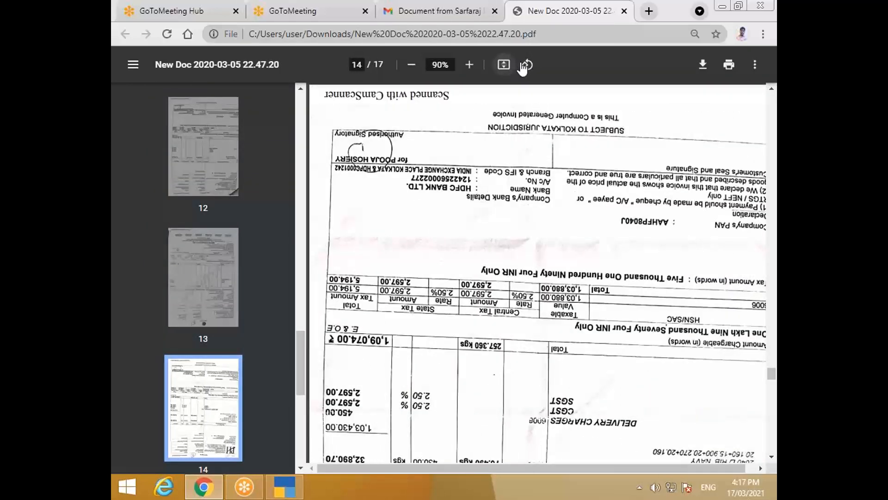
left_click(505, 64)
left_click(527, 66)
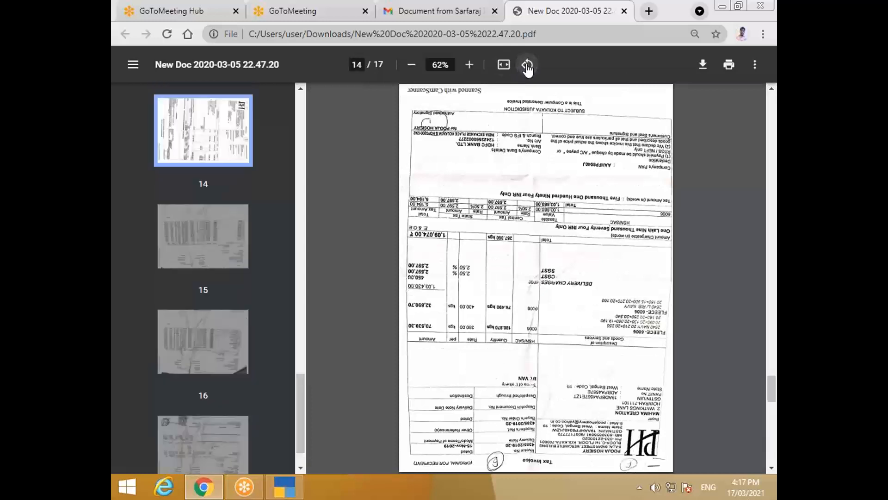
left_click(528, 65)
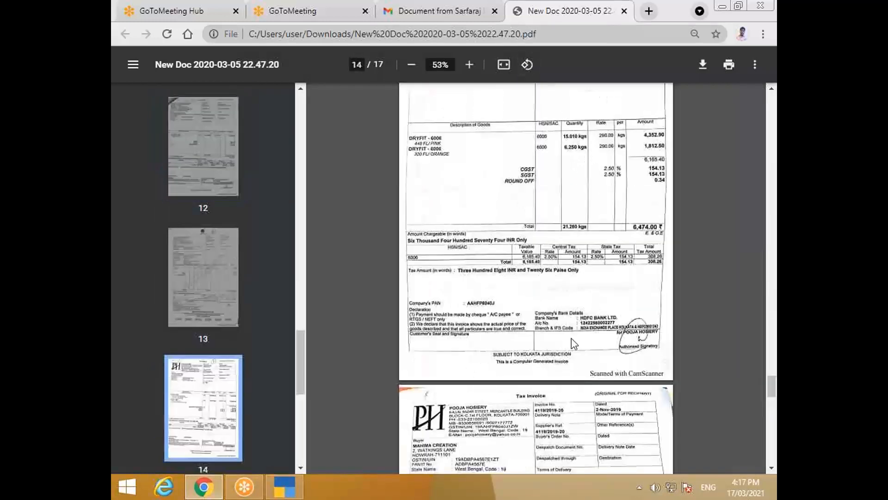
left_click(504, 64)
left_click(505, 72)
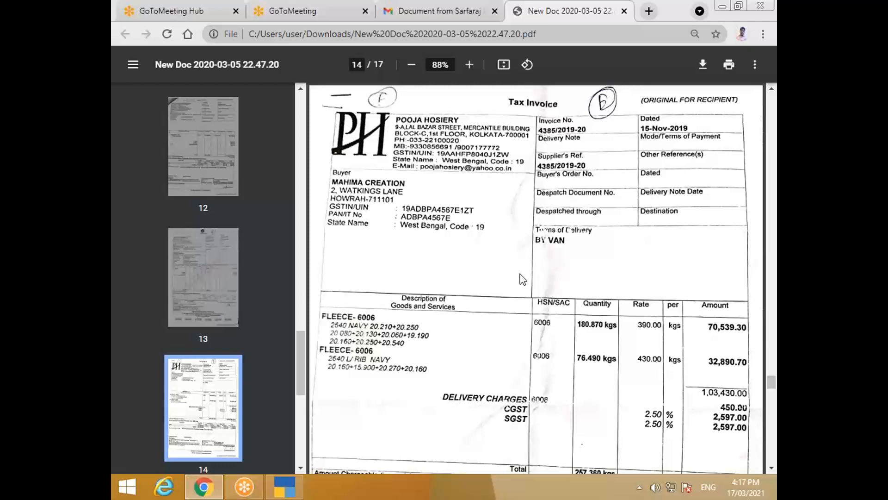
Step: Scroll back to the S.K. Knitfab invoice on page 1, then return to TallyPrime
scroll(585, 330, "up", 5)
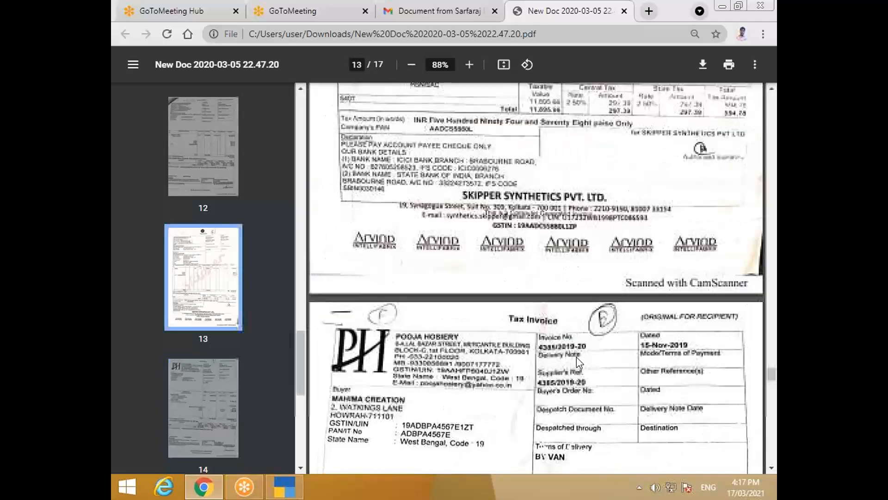
scroll(577, 356, "up", 10)
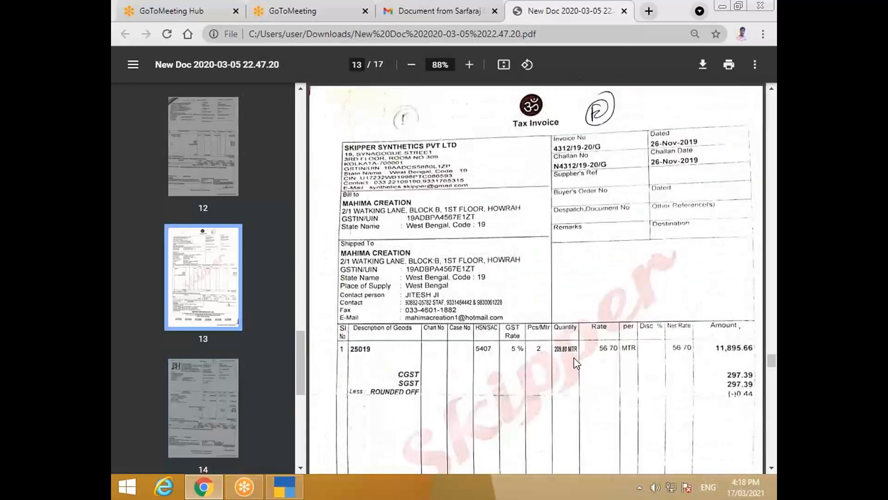
scroll(574, 357, "up", 15)
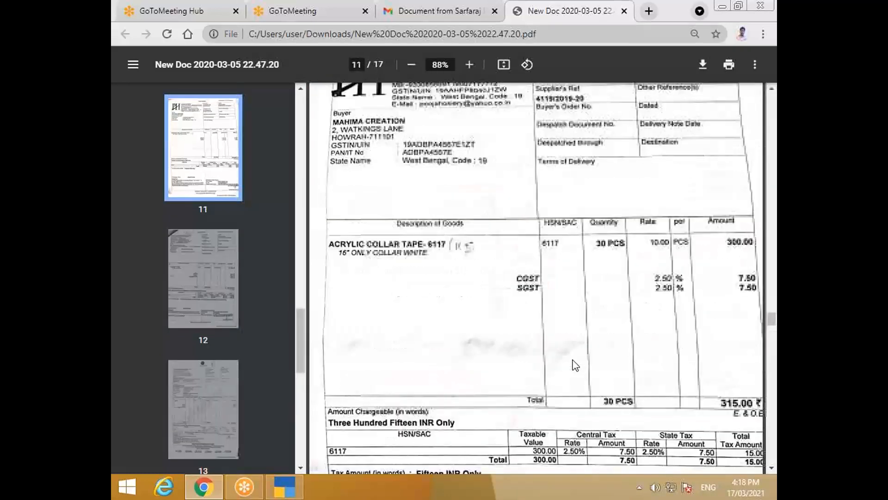
scroll(576, 366, "up", 15)
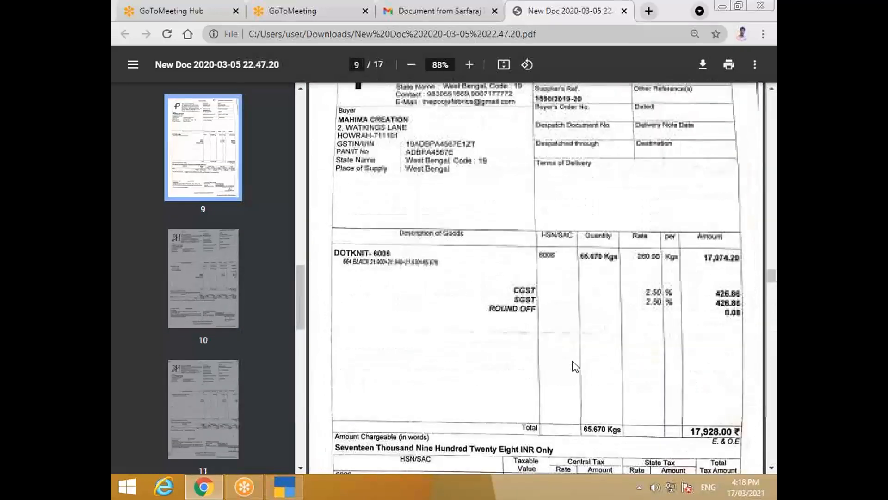
scroll(576, 366, "up", 15)
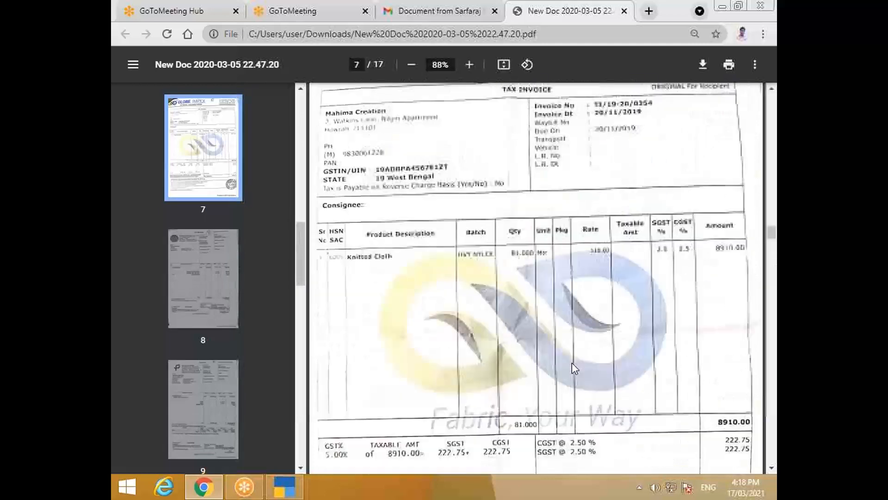
scroll(572, 362, "up", 15)
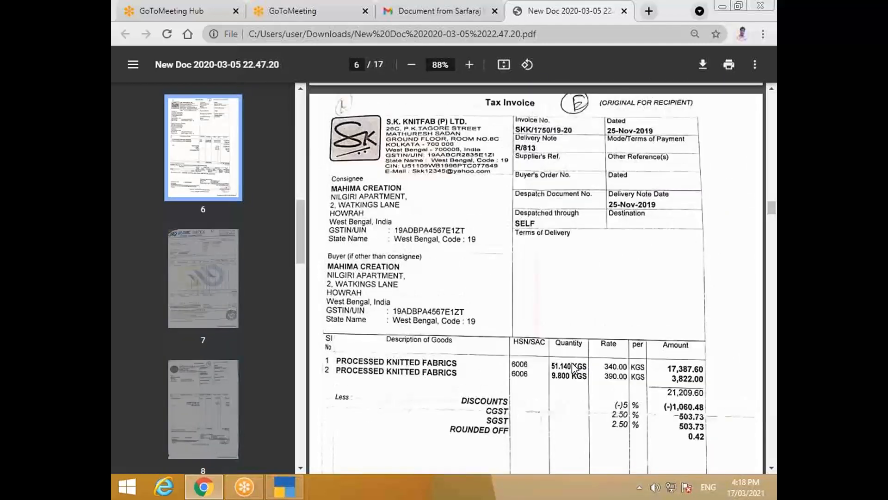
scroll(571, 362, "up", 15)
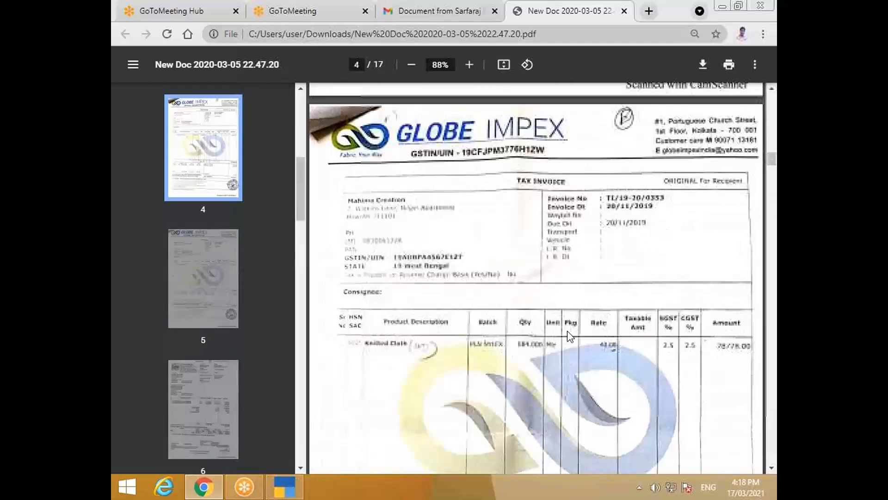
scroll(570, 337, "up", 5)
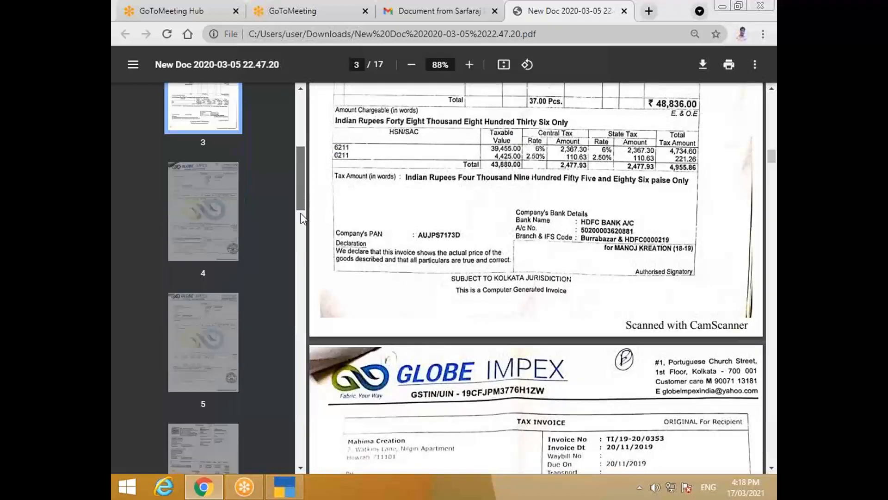
left_click_drag(301, 214, 313, 173)
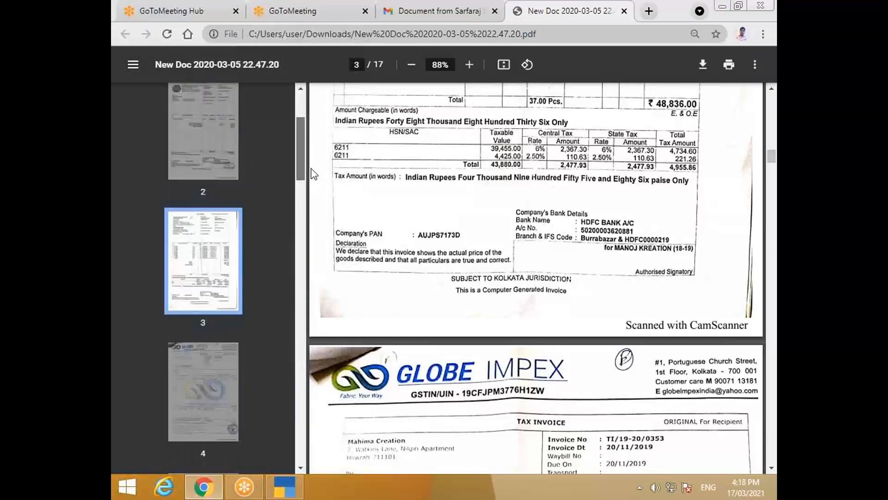
scroll(411, 336, "up", 6)
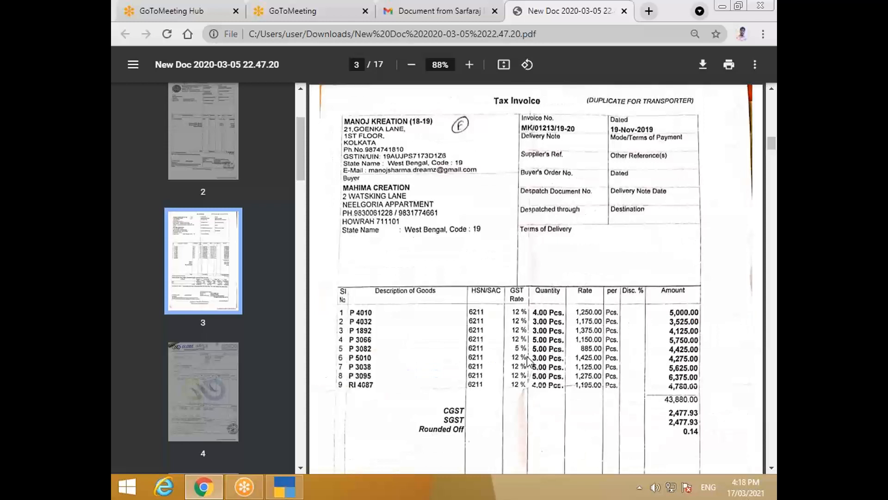
left_click_drag(302, 182, 299, 155)
left_click(232, 168)
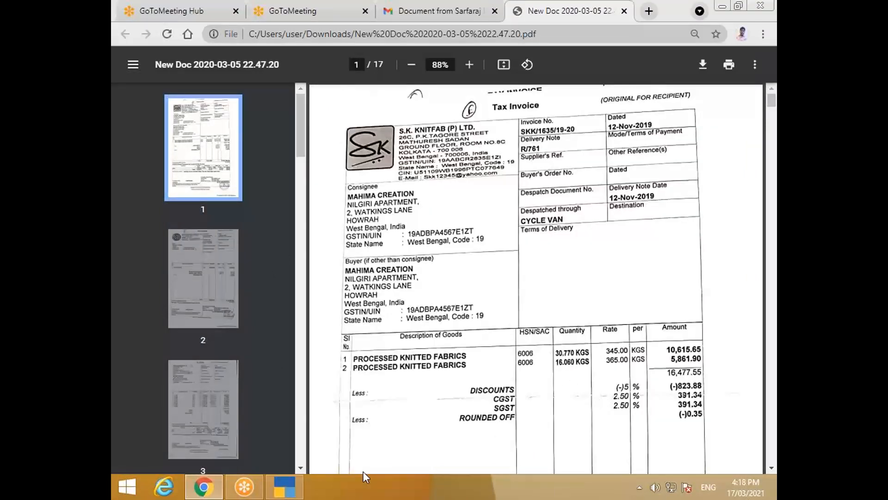
left_click(284, 486)
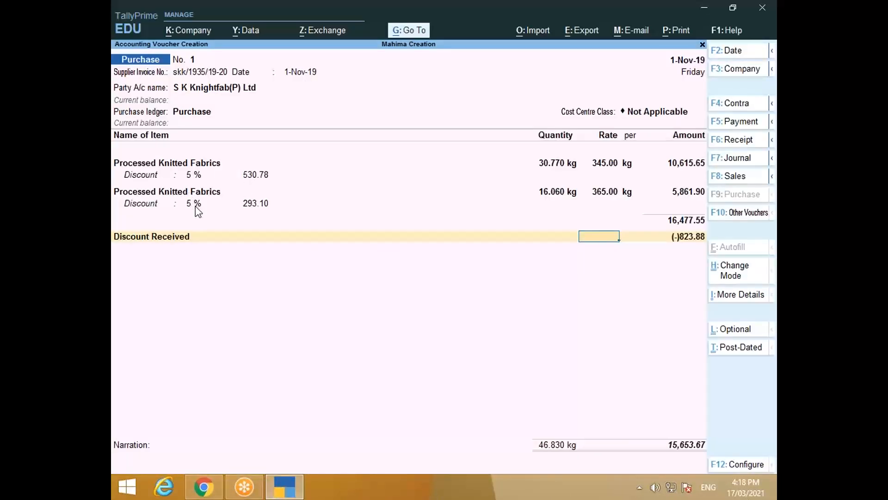
Step: Confirm Provide Cash/Trade Discount is still Yes, then go back to the Discount Received ledger field
left_click(285, 486)
left_click(285, 488)
left_click(744, 464)
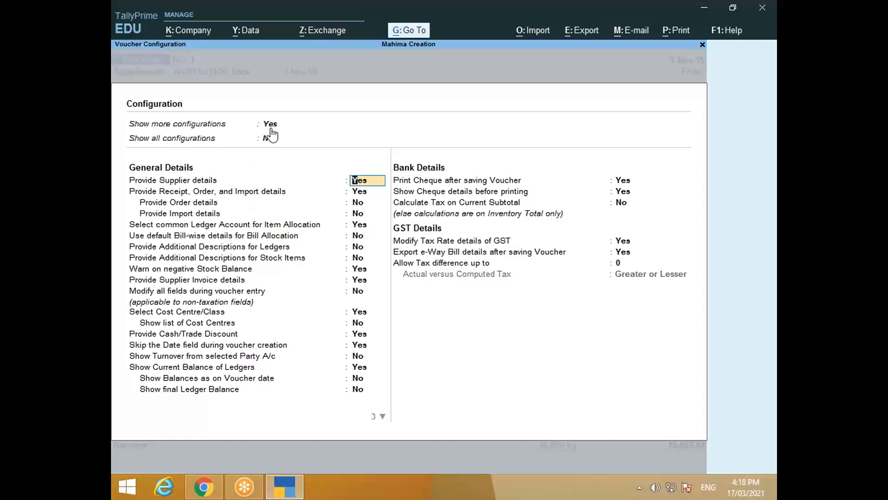
left_click(171, 334)
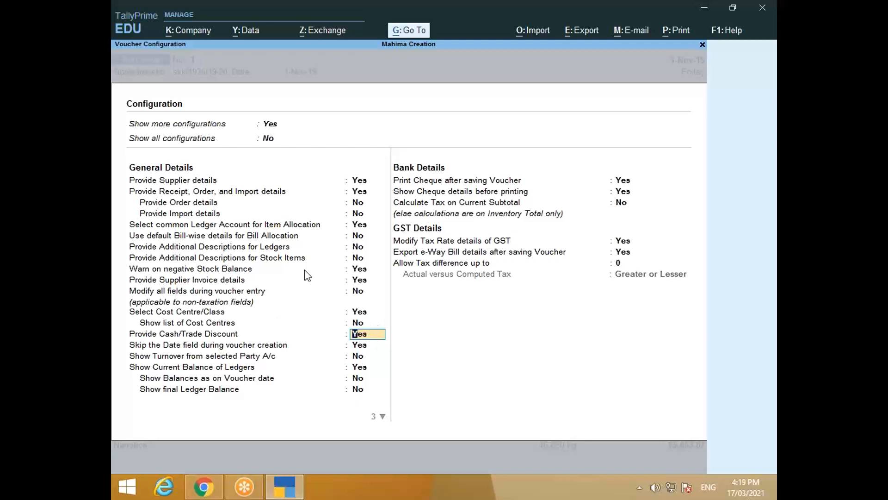
key("ctrl+a")
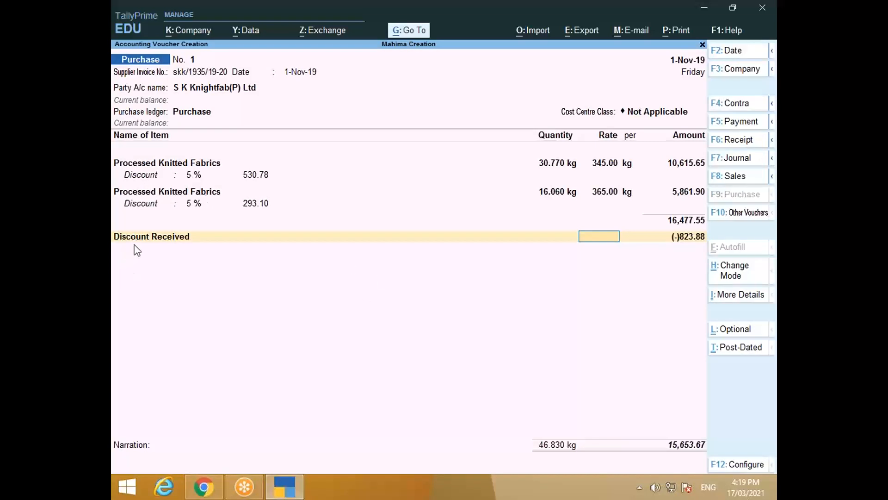
key("BackSpace")
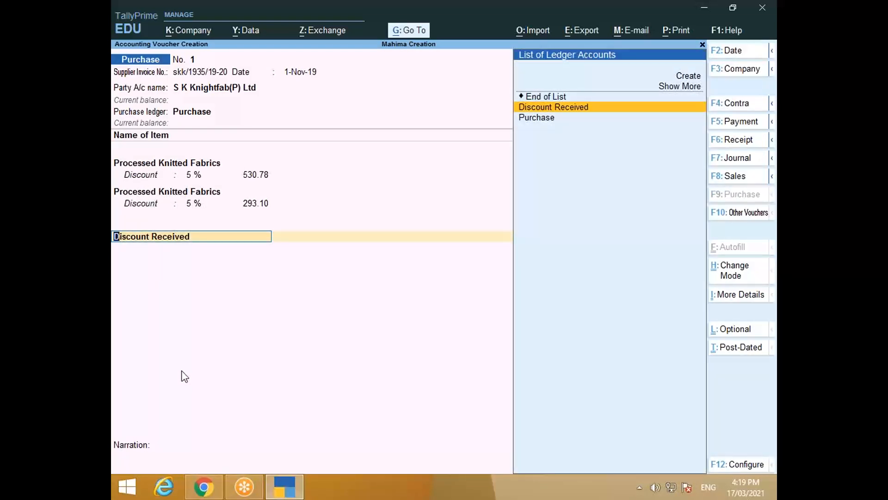
Step: Review the Discount Received ledger unchanged, then accept the (-)823.88 line and add a row
key("ctrl+Return")
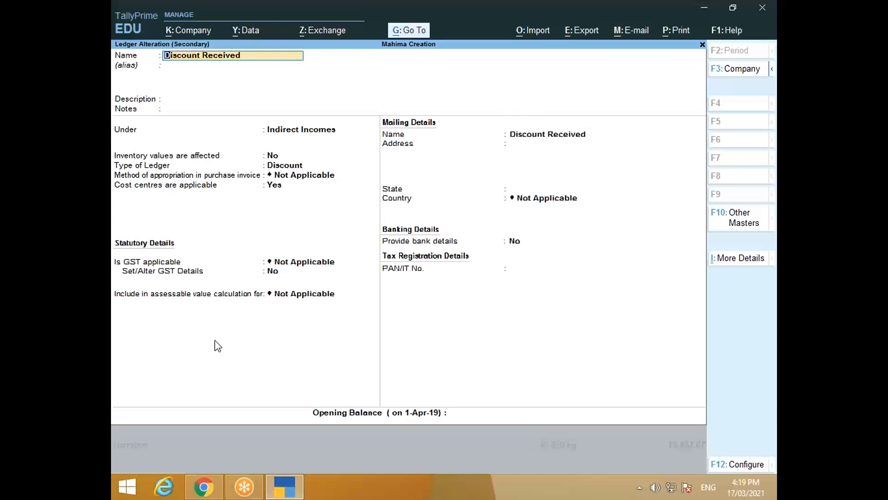
key("ctrl")
key("ctrl+a")
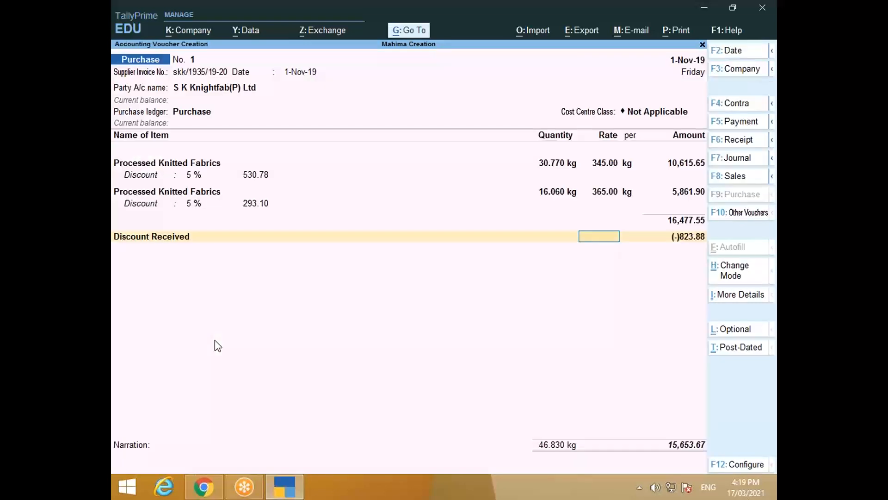
key("Return")
key("Return")
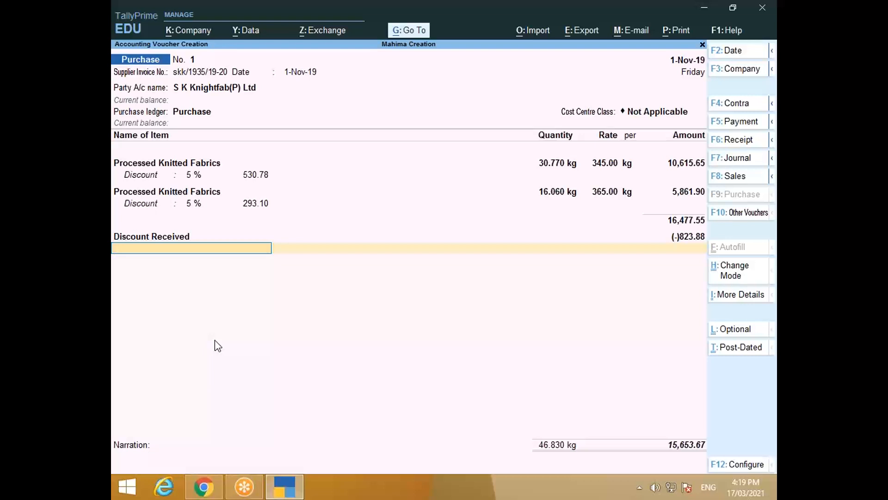
Step: Create a CGST ledger under Duties & Taxes as GST Central Tax and accept its 391.34
key("alt+c")
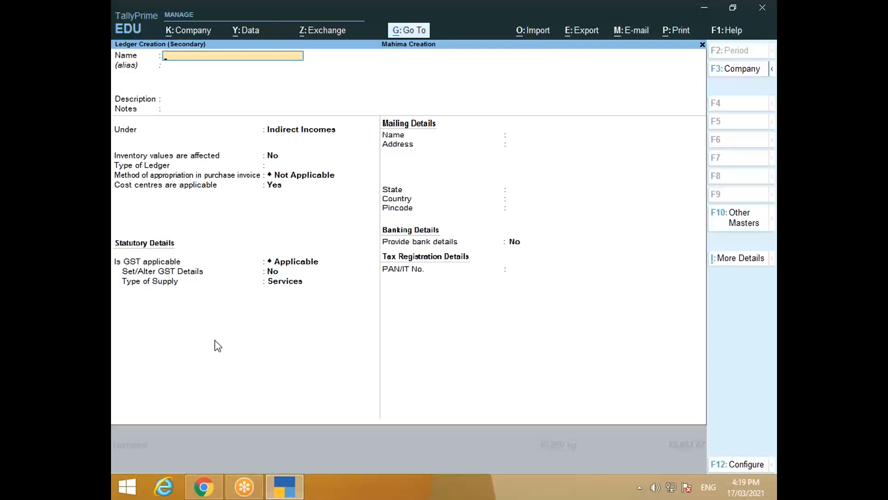
type("C G S")
key("Return")
key("Return")
key("Return")
key("Return")
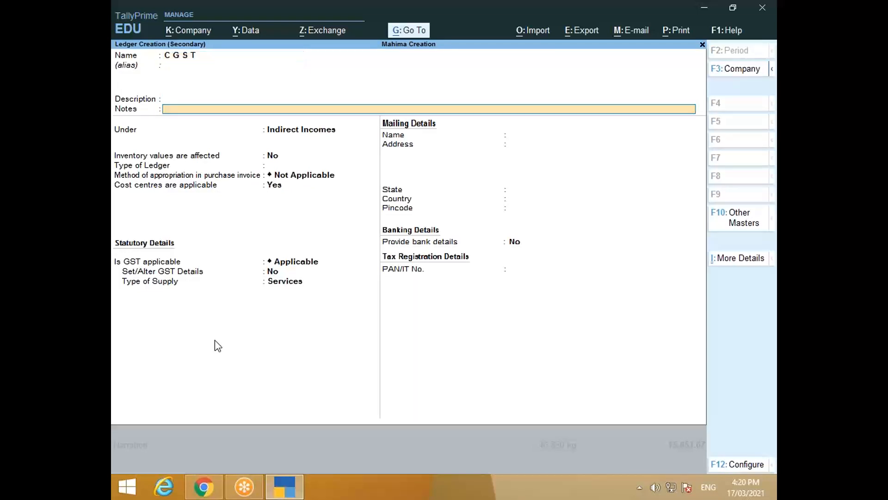
type("Du")
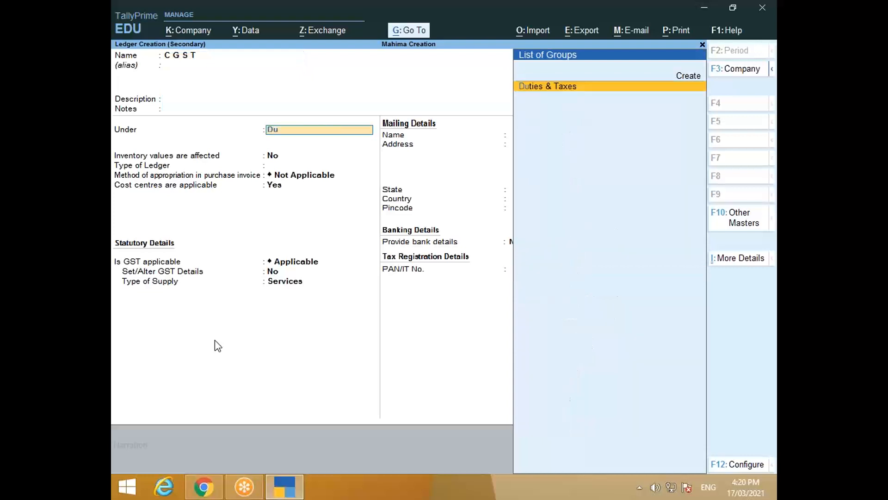
key("Return")
key("Up")
key("Return")
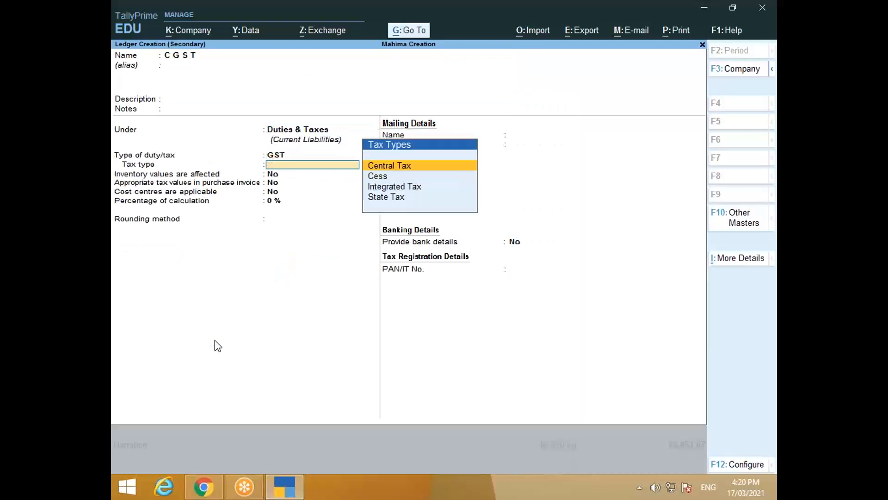
key("Return")
key("Return")
key("Return")
key("Return")
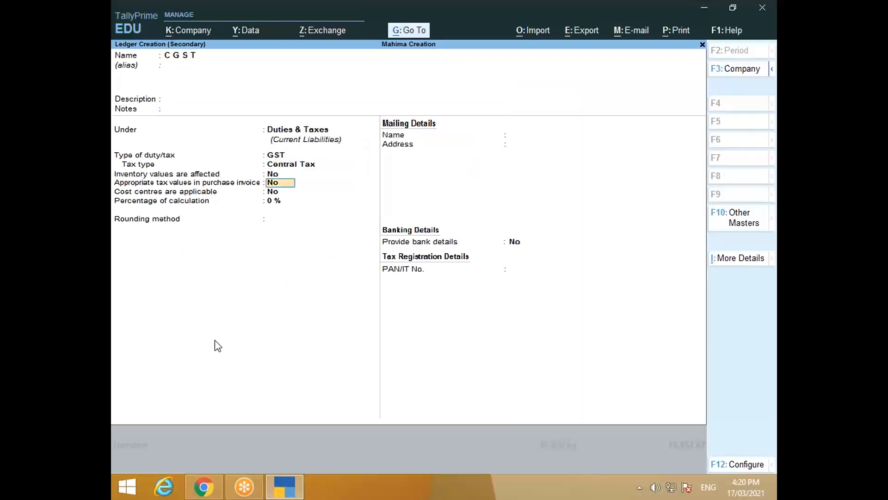
key("Return")
key("Return")
key("Return")
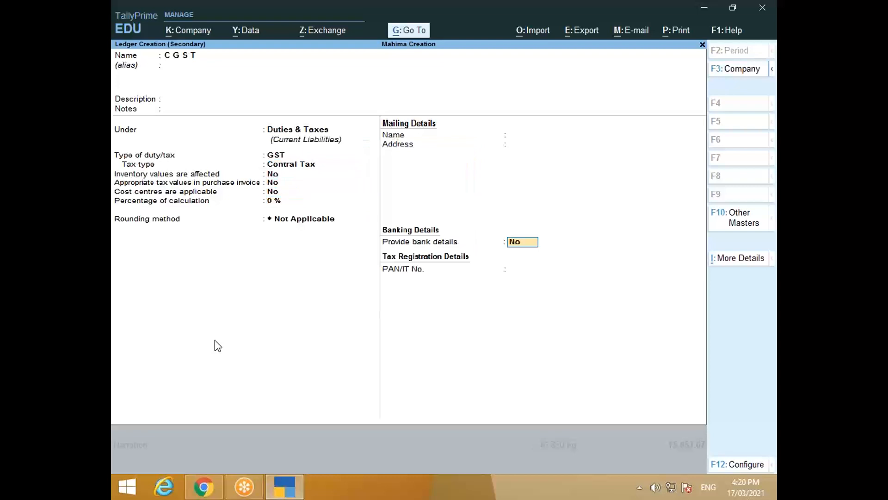
key("Return")
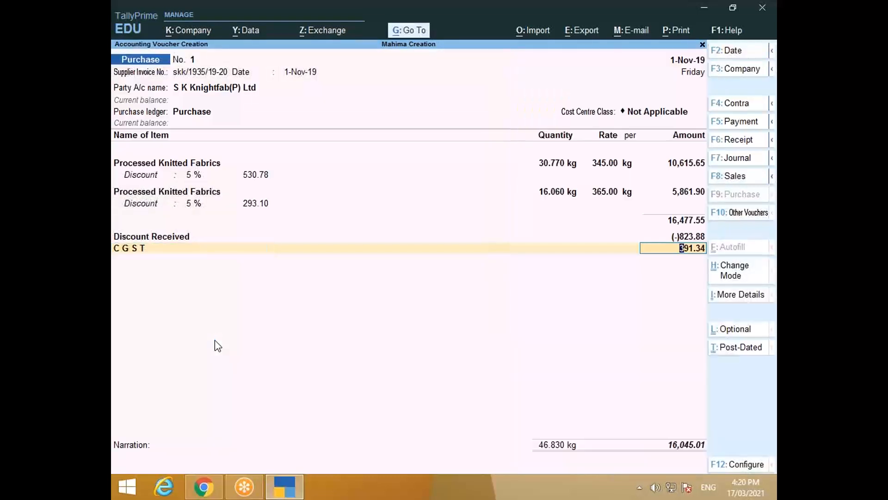
key("Return")
Step: Create an SGST ledger under Duties & Taxes as GST State Tax and accept its 391.34
key("alt+c")
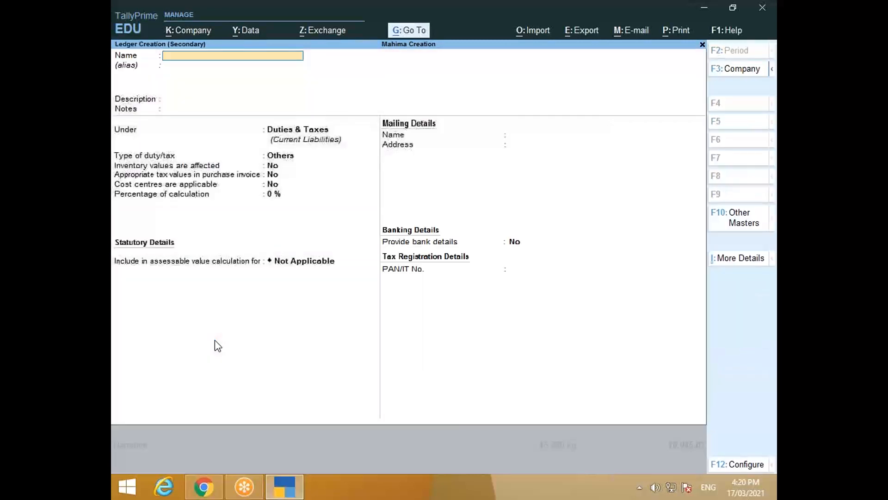
type("S G S")
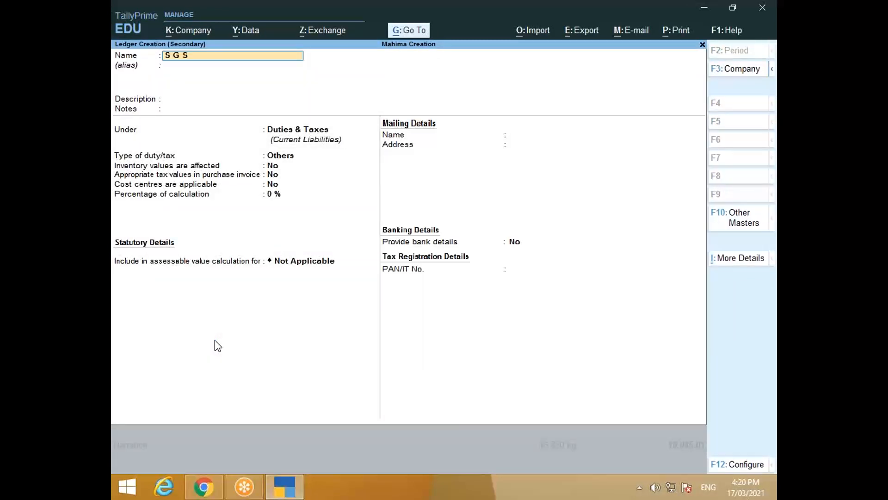
type(" t")
key("Return")
key("Return")
key("Return")
key("Return")
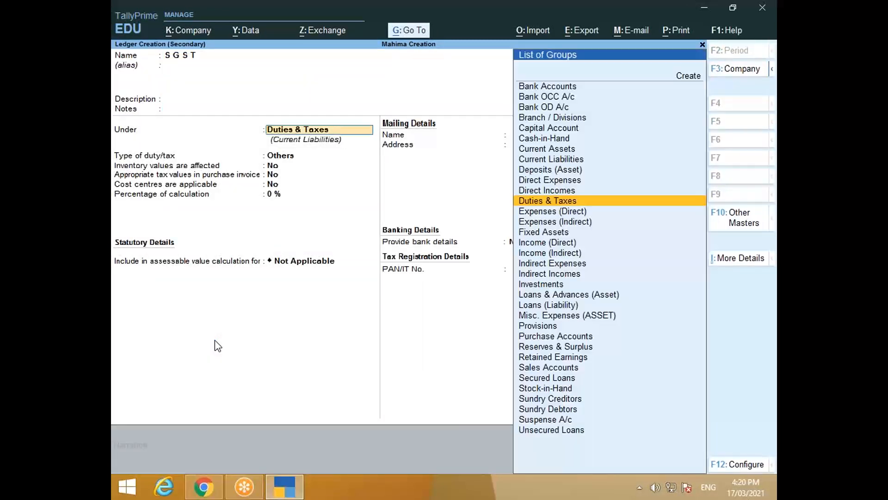
key("Return")
key("Up")
key("Return")
key("Down")
key("Down")
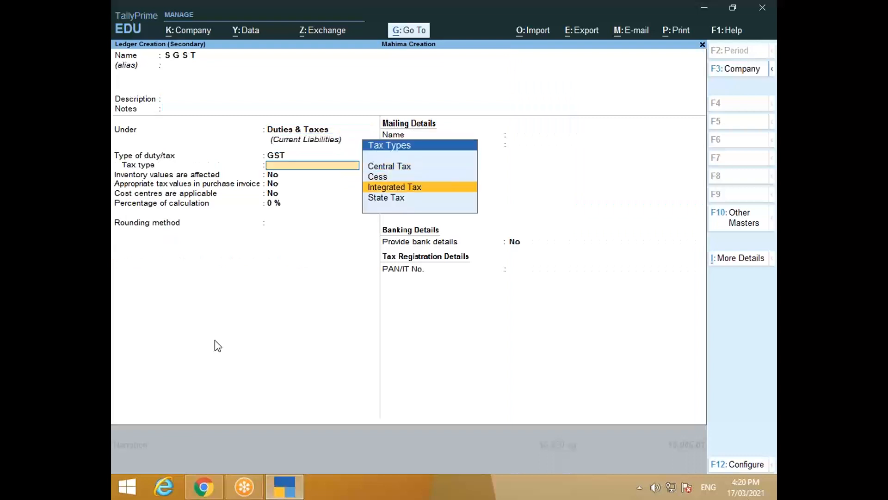
key("Down")
key("Return")
key("ctrl+a")
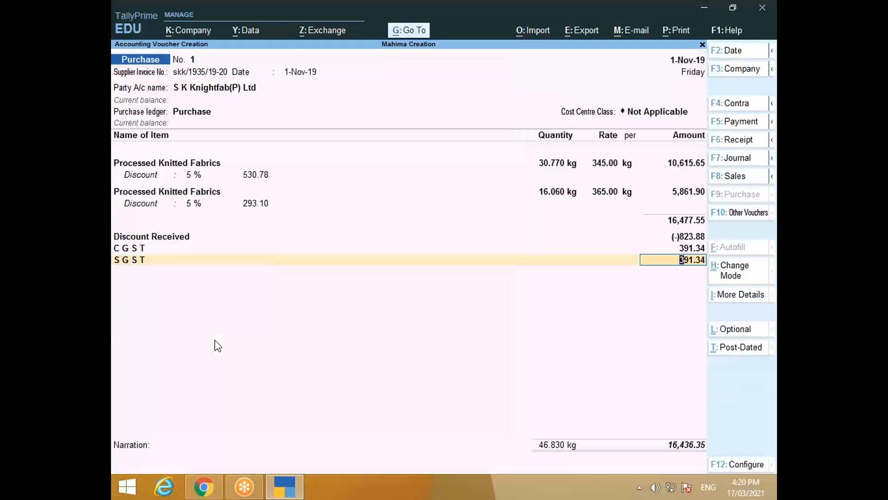
key("Return")
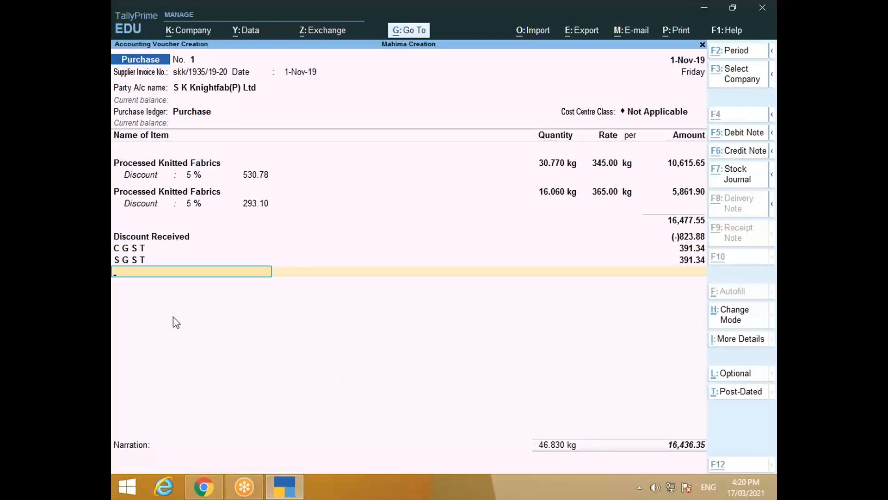
Step: Create a new 'Rounded off' ledger under Indirect Expenses
key("alt+c")
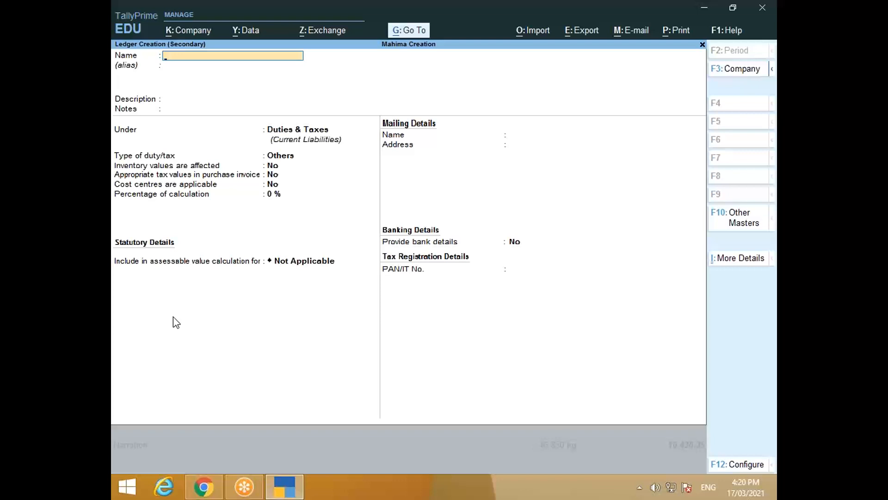
type("Rounded off")
key("Return")
key("Return")
key("Return")
key("Return")
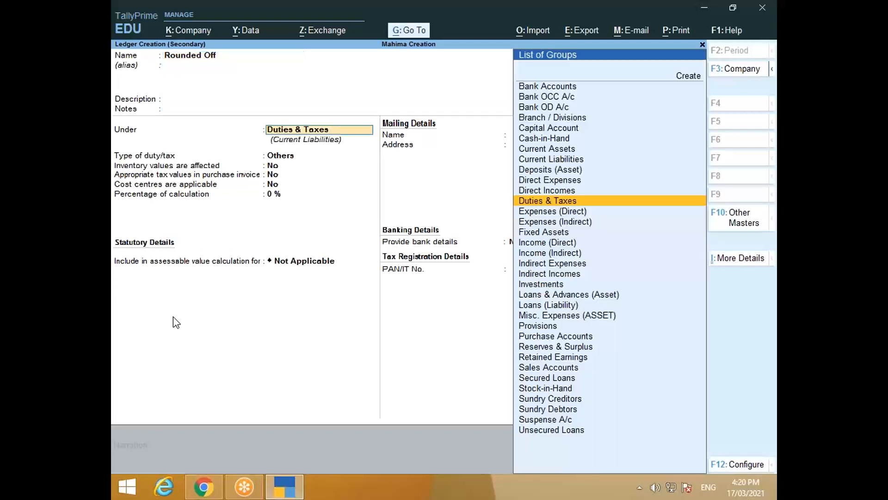
type("In")
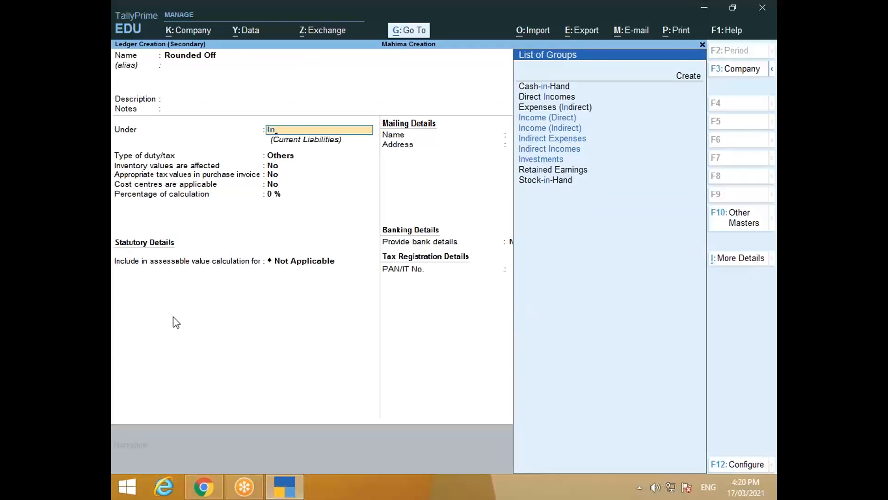
key("Down")
key("Down")
key("Down")
key("Down")
key("Up")
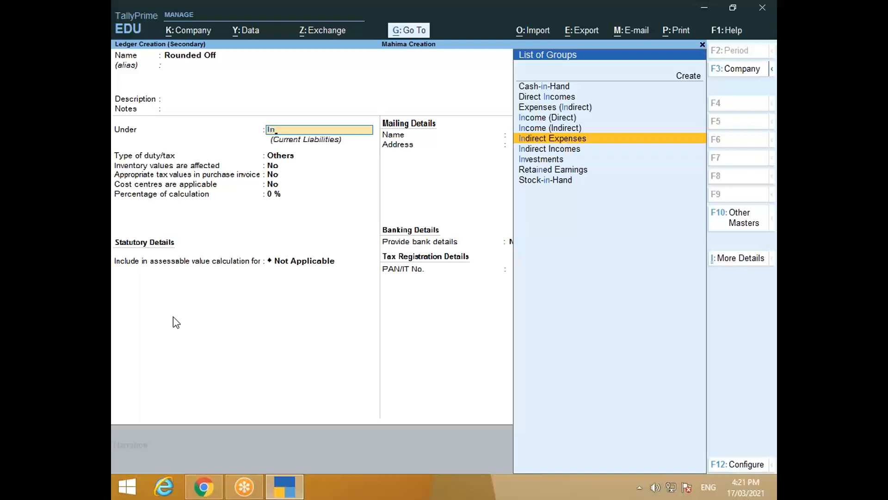
key("Return")
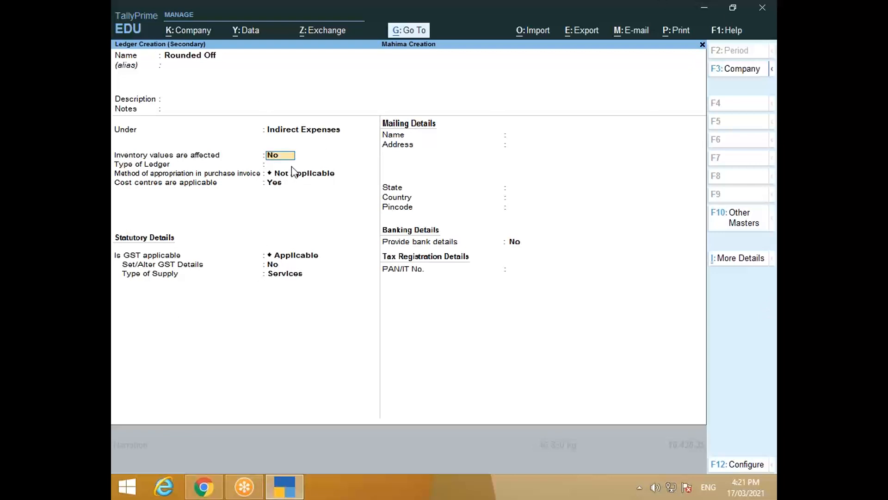
Step: Set its type to Invoice Rounding, save it, and accept the (-)0.35 rounding line
key("Return")
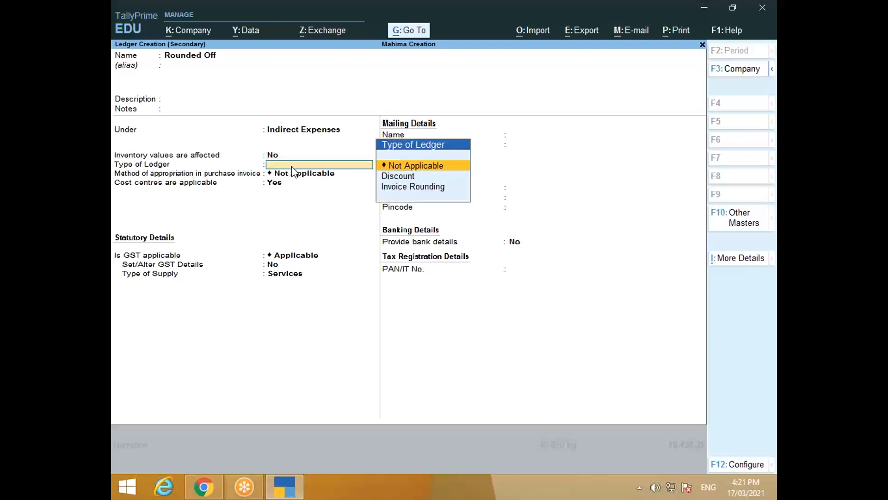
key("Down")
key("Down")
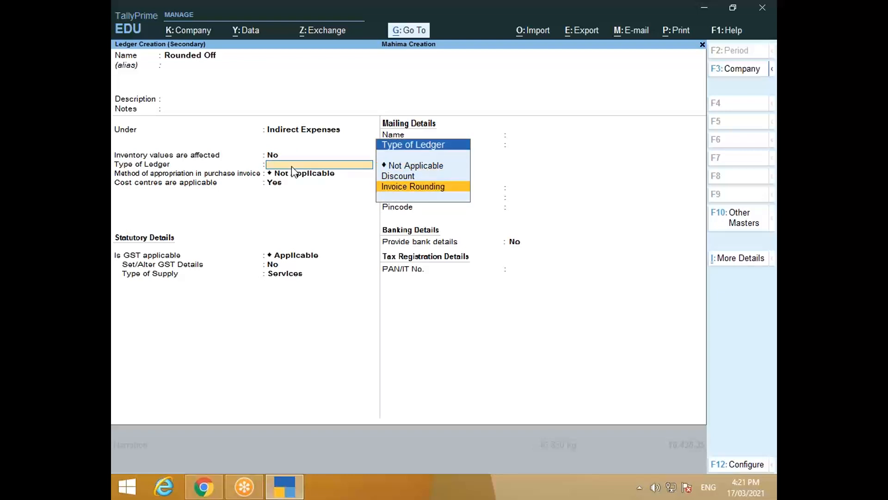
key("Return")
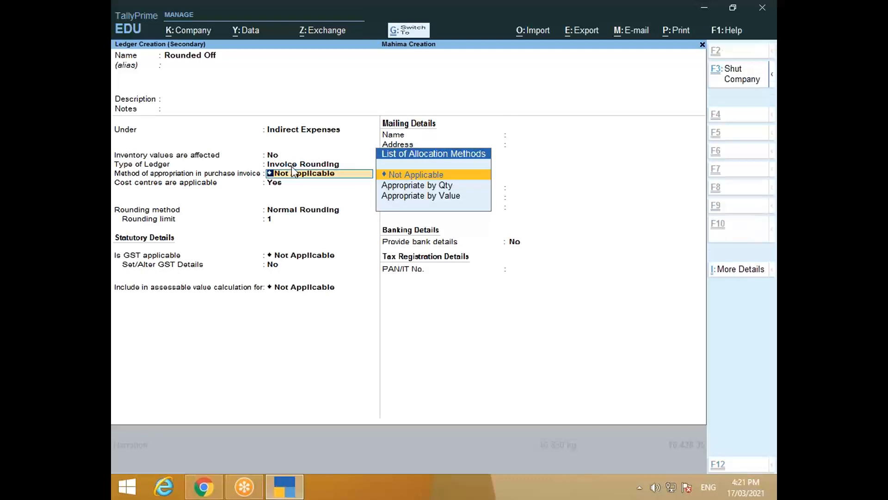
key("ctrl+a")
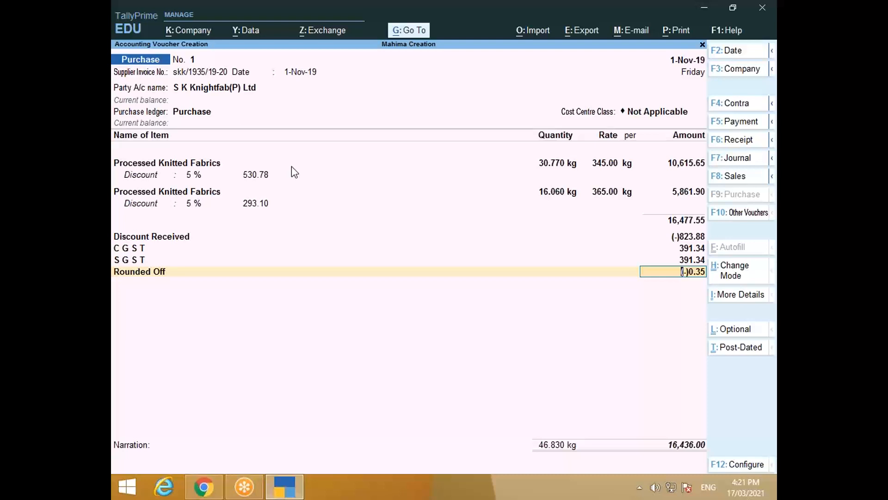
key("Return")
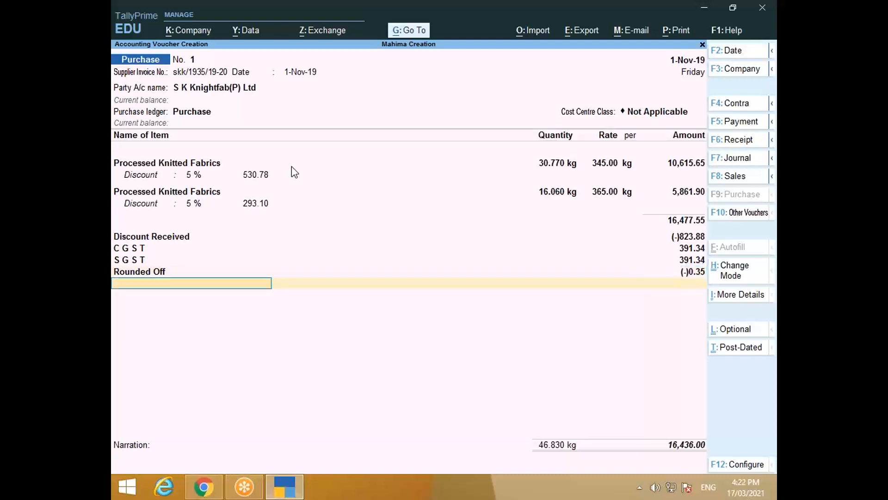
key("Return")
Step: Save voucher No. 1 (16,436.00) as a New Ref bill, reopen it, then view the PDF
key("Return")
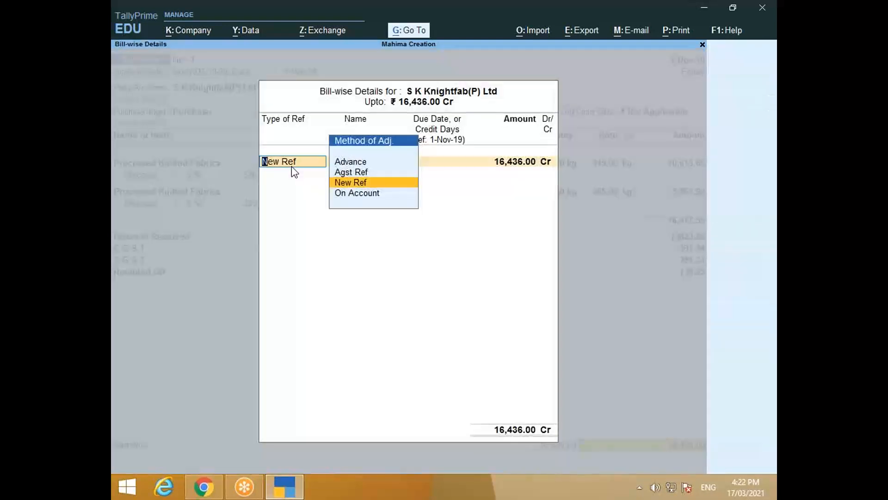
key("Return")
key("Return")
key("Return")
key("Return")
key("Return")
key("Return")
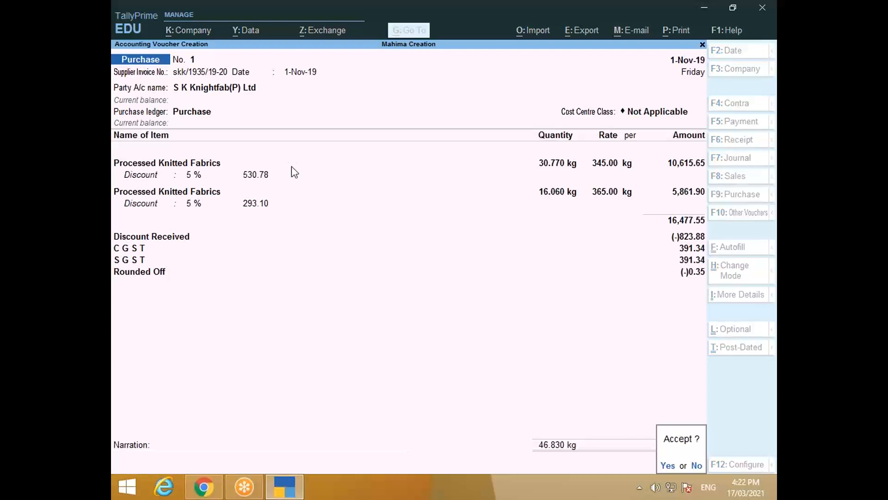
key("Return")
key("Page_Up")
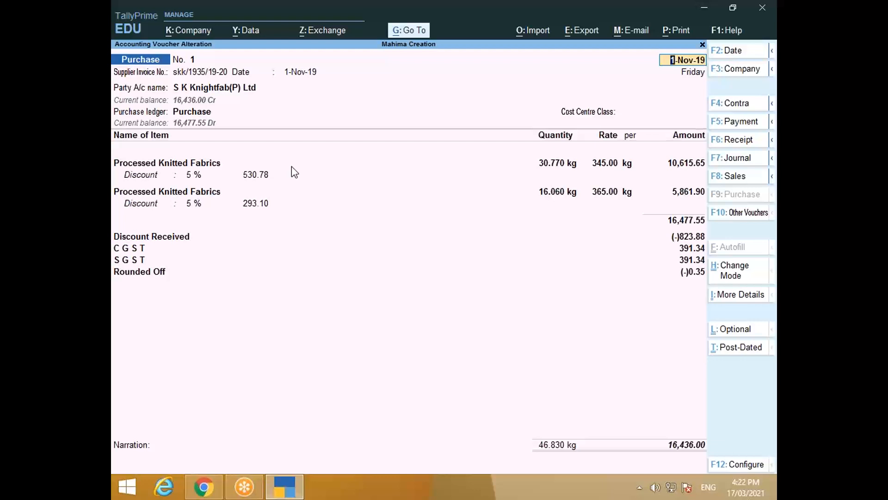
key("alt+Tab")
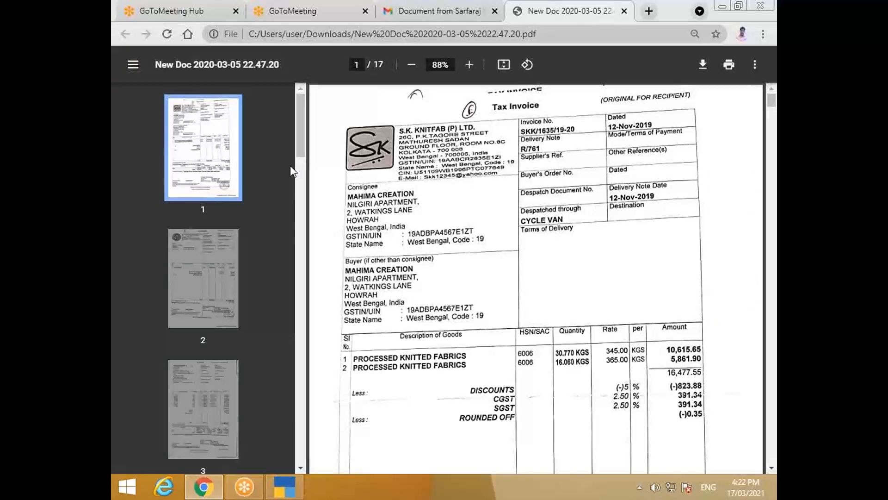
Step: Browse invoice scan pages 2, 6 and 1 in the Chrome PDF viewer
left_click(204, 279)
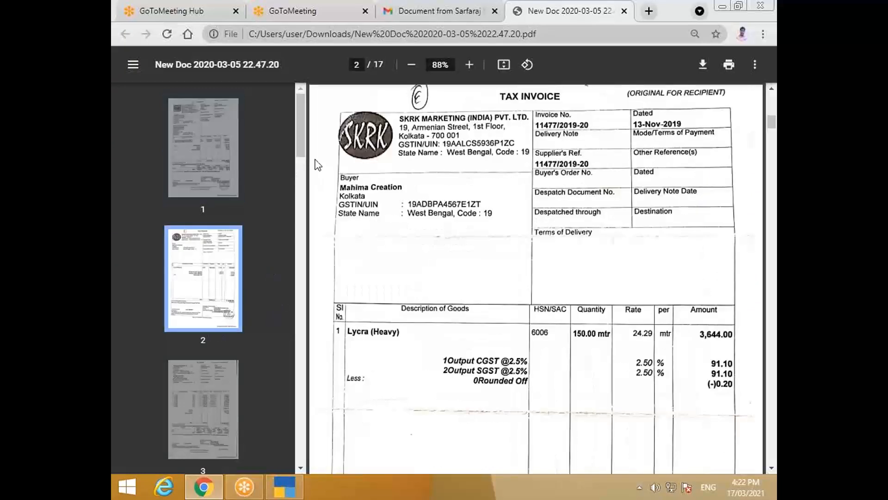
left_click_drag(303, 158, 301, 217)
scroll(178, 338, "down", 2)
left_click(203, 324)
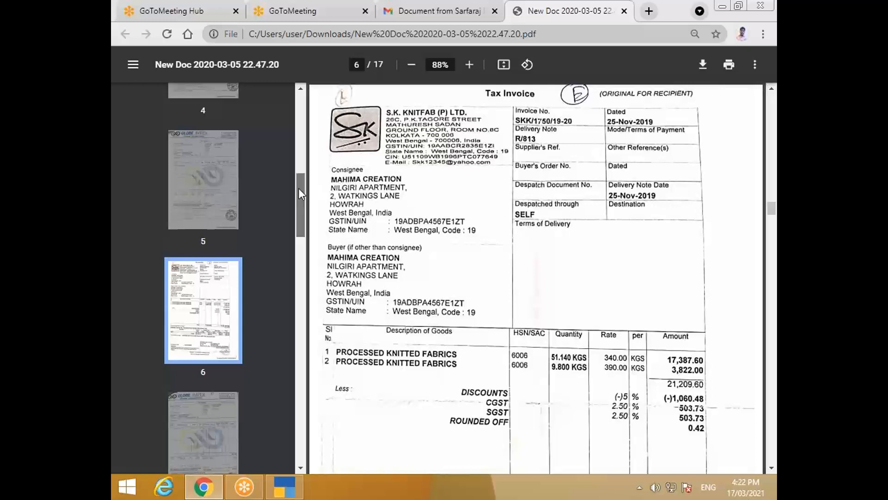
left_click_drag(300, 192, 295, 117)
left_click(210, 154)
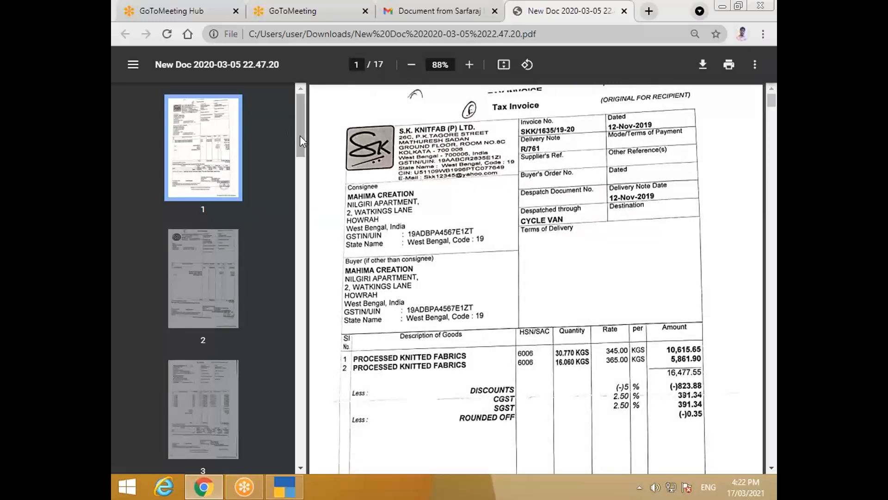
left_click_drag(300, 135, 302, 187)
Step: Check the page 6 S.K. Knitfab invoice total of 21,157.00, then return to voucher No. 1
left_click(218, 448)
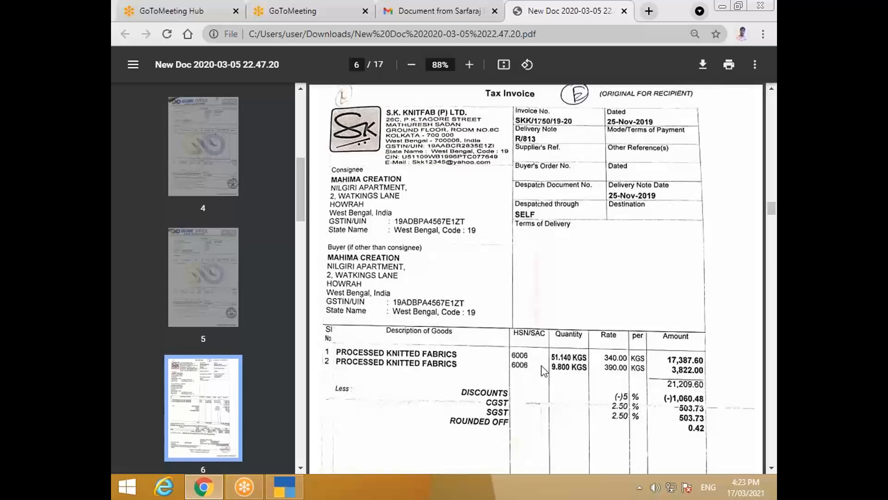
scroll(386, 316, "down", 1)
scroll(386, 316, "down", 1)
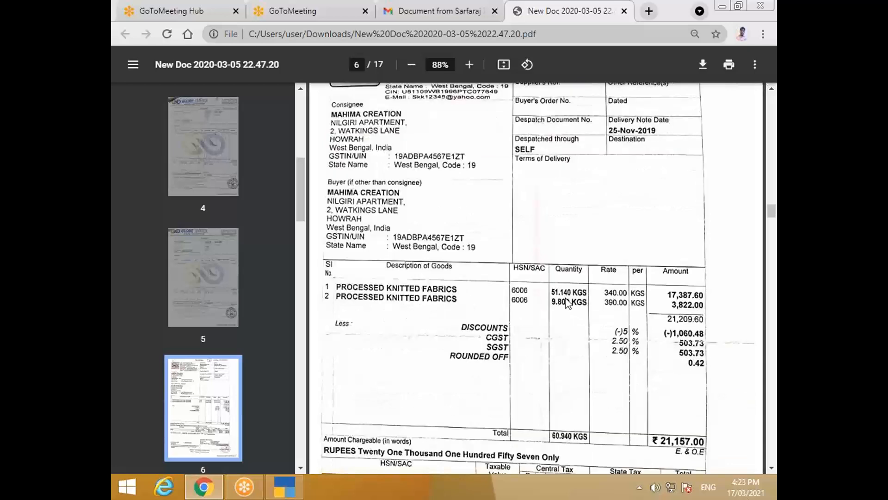
left_click(283, 483)
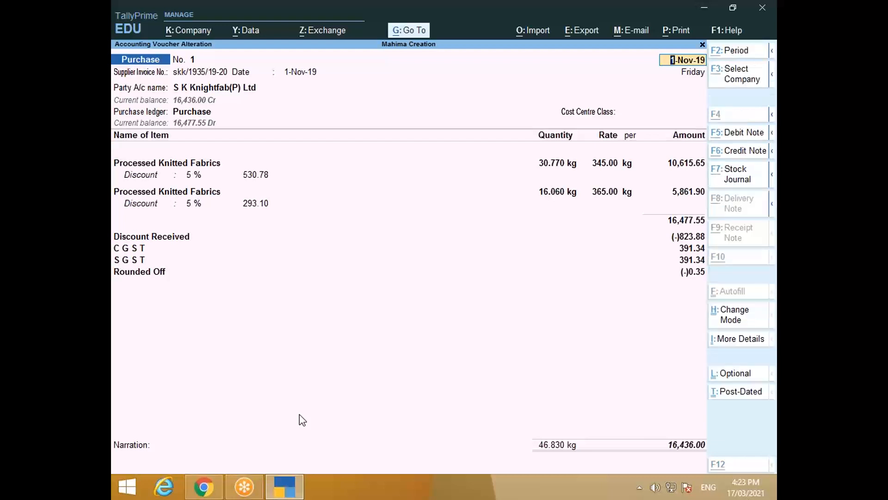
Step: Accept the altered S K Knightfab voucher No. 1 with Ctrl+A, then quit to the Gateway of Tally
key("alt+Tab")
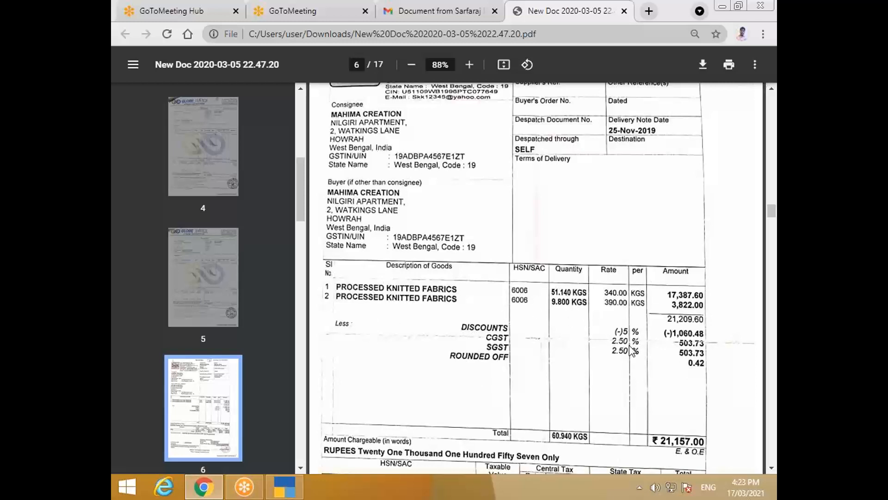
left_click(292, 488)
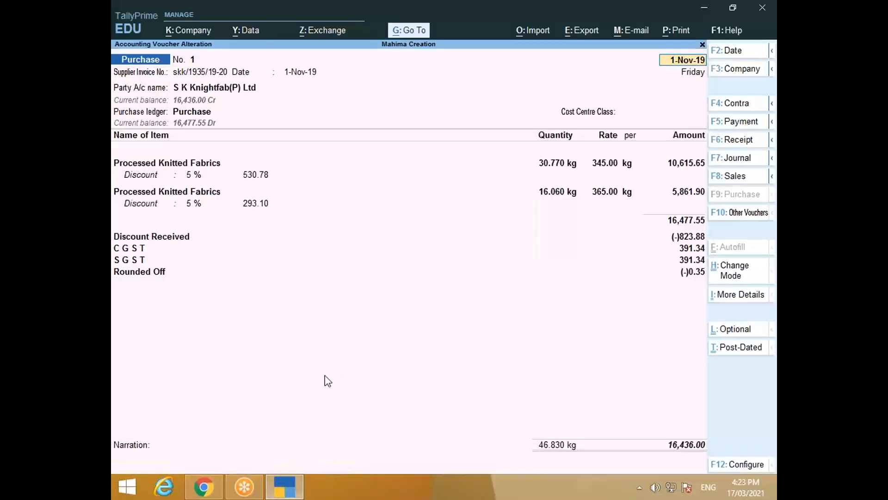
key("ctrl")
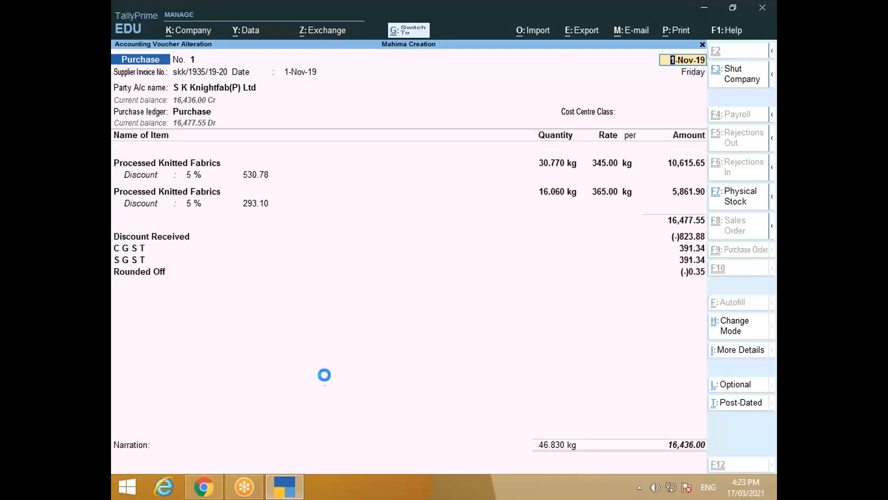
key("ctrl+a")
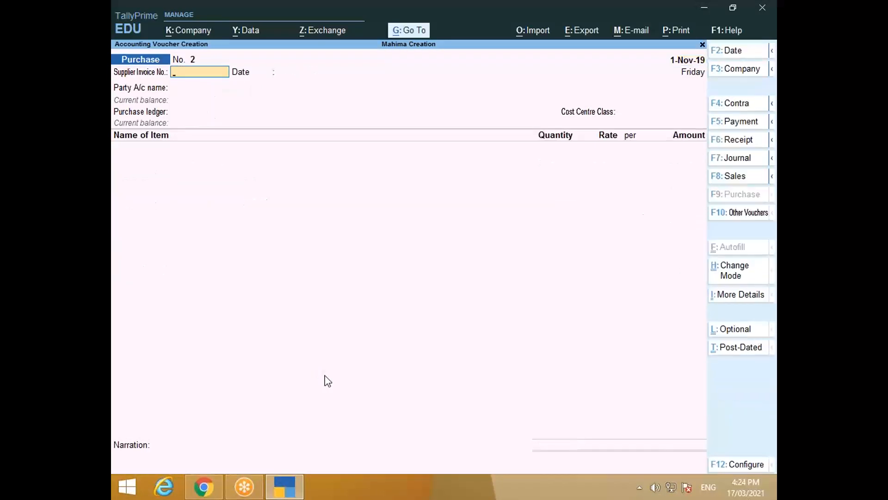
key("Escape")
key("y")
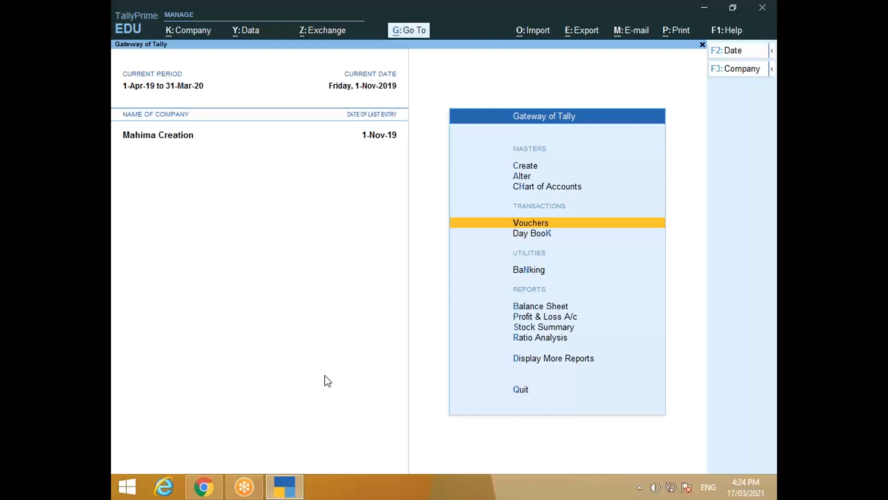
Step: Open November in the Purchase Register and duplicate voucher No. 1 with Alt+2
key("d")
key("a")
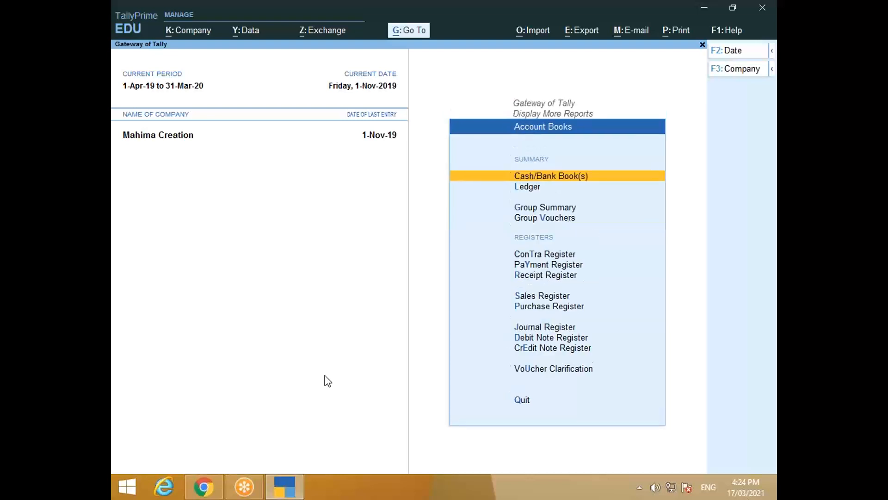
key("p")
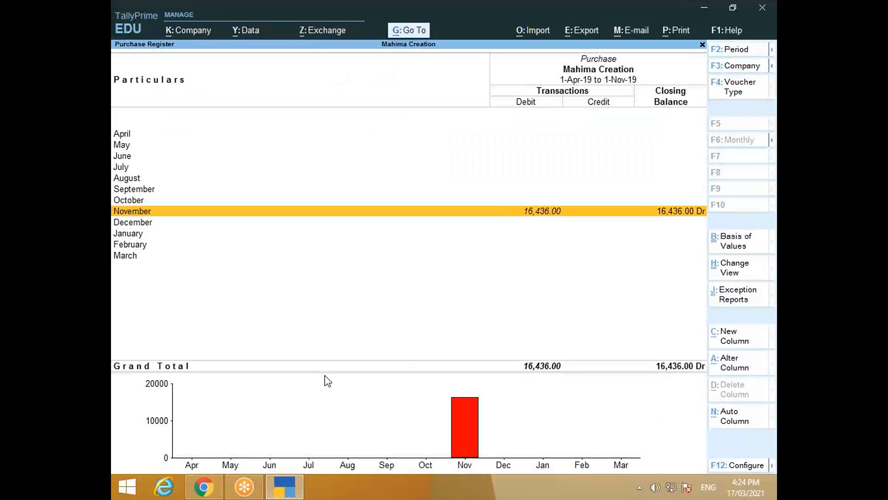
key("Return")
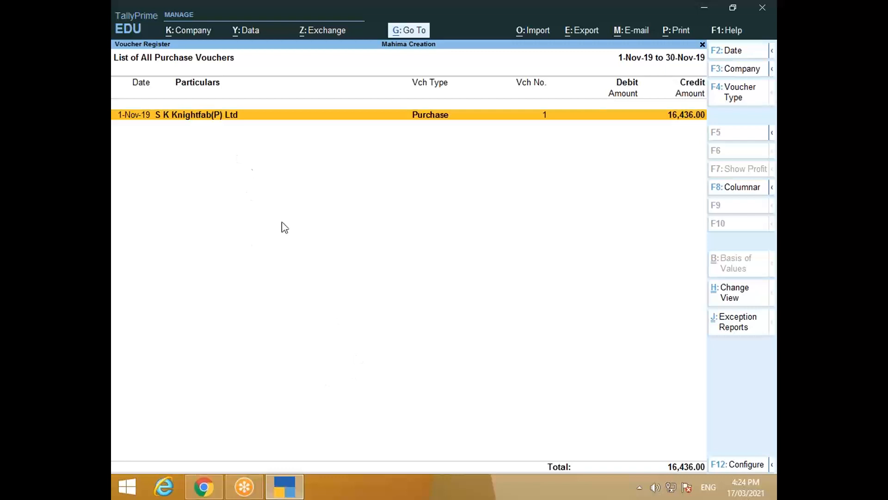
key("alt")
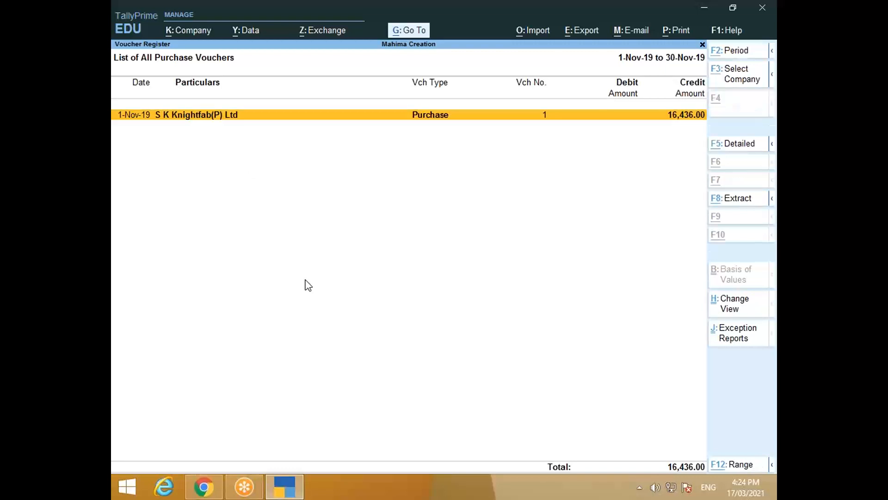
key("alt+2")
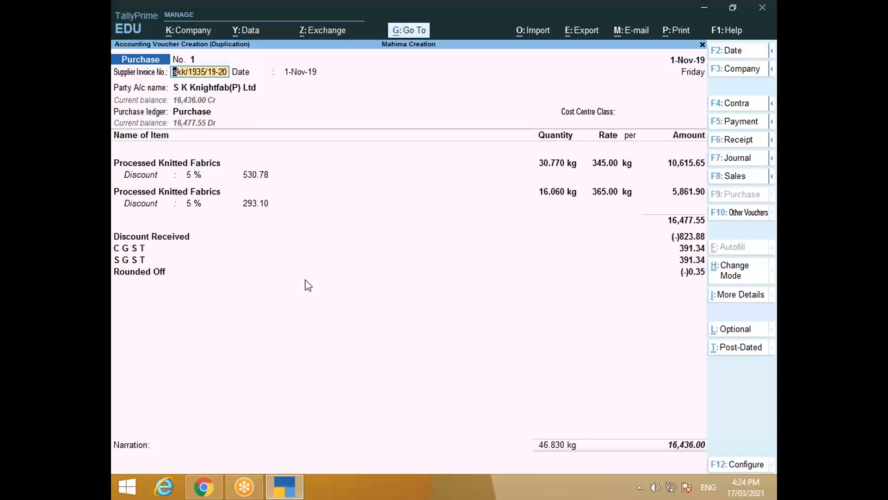
Step: Change the supplier invoice number to skk/1750/19-20, checking it against the invoice PDF
key("End")
key("BackSpace")
key("BackSpace")
key("BackSpace")
key("BackSpace")
key("BackSpace")
key("BackSpace")
key("BackSpace")
key("BackSpace")
key("alt+Tab")
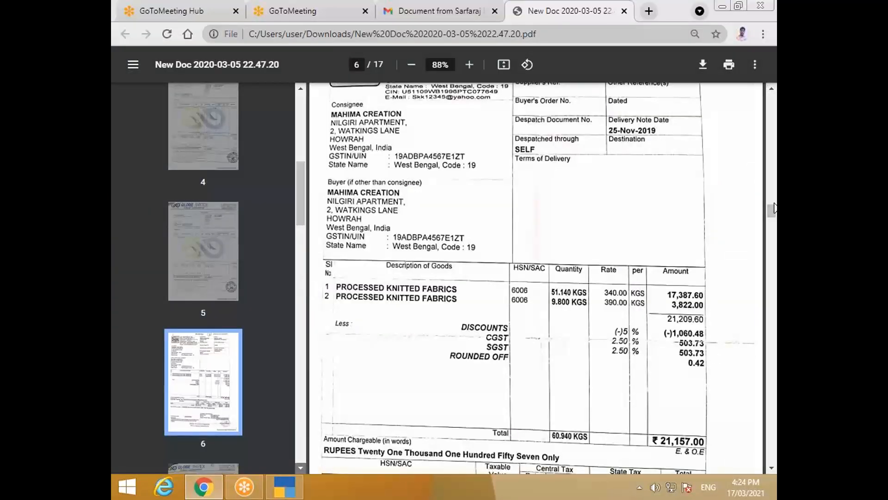
left_click_drag(770, 205, 771, 198)
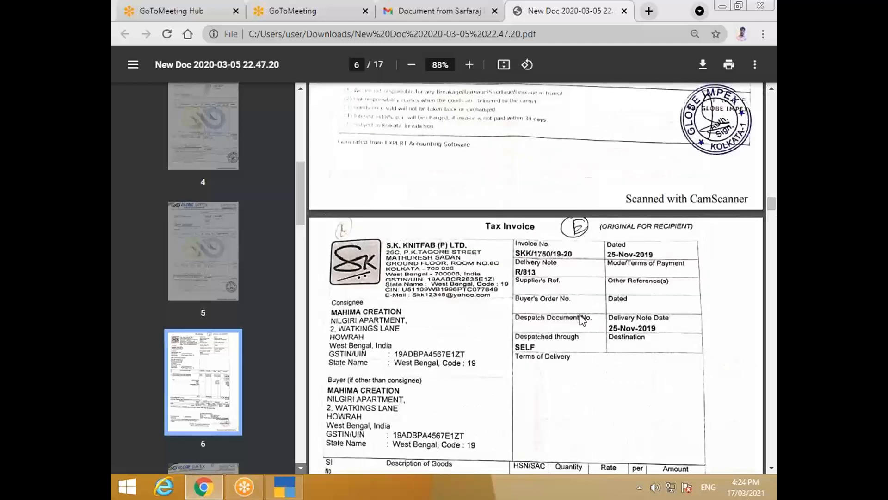
key("alt+Tab")
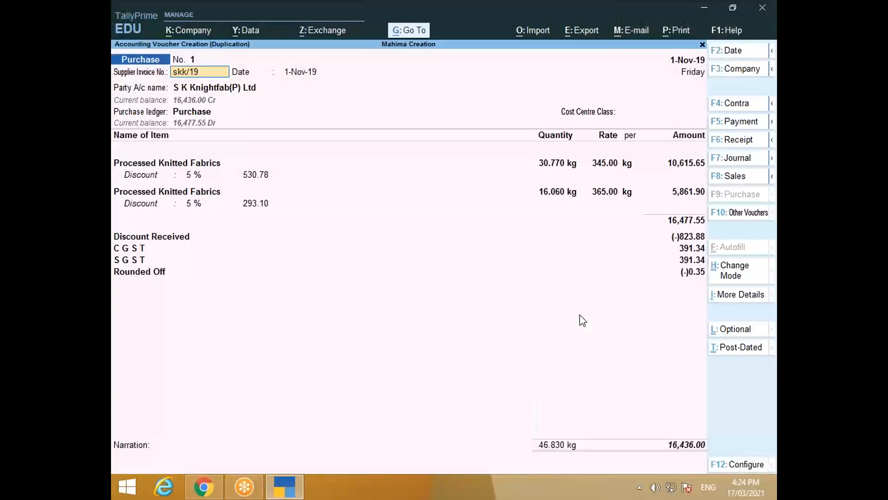
key("BackSpace")
type("750/19-20")
key("Return")
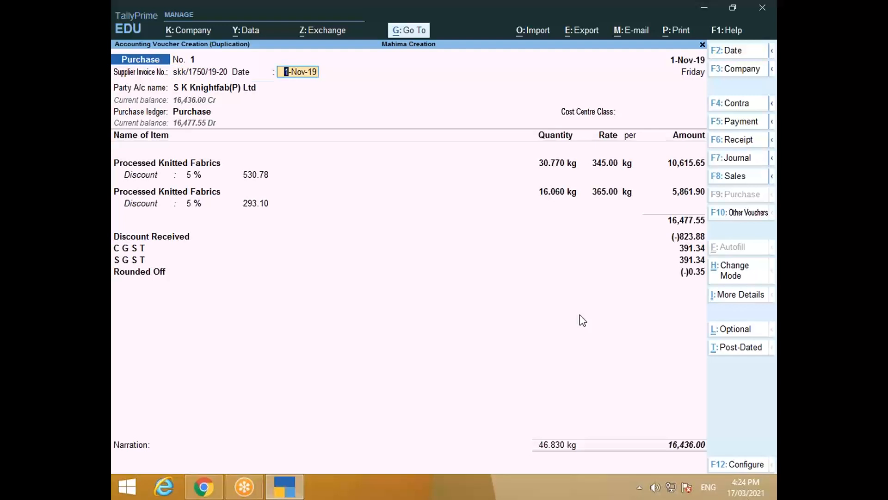
Step: Keep the 1-Nov-19 date, the party details and the Purchase ledger unchanged
key("Return")
key("Return")
key("Return")
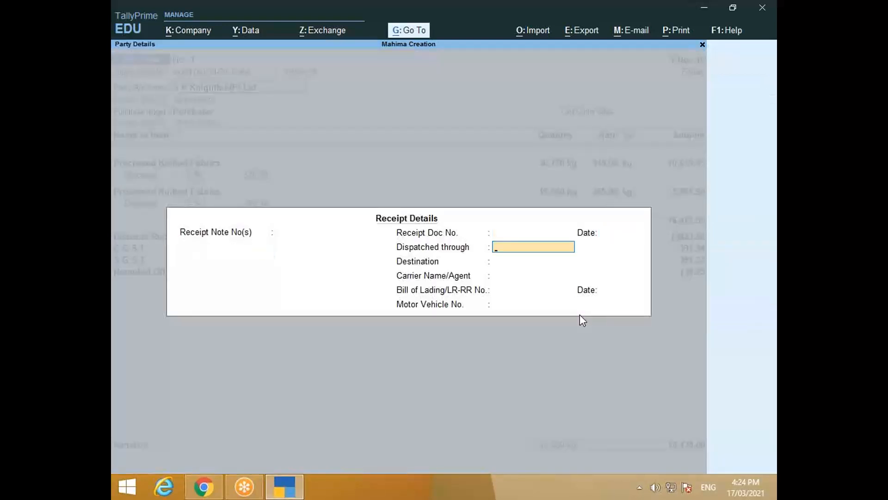
key("ctrl+a")
key("ctrl+a")
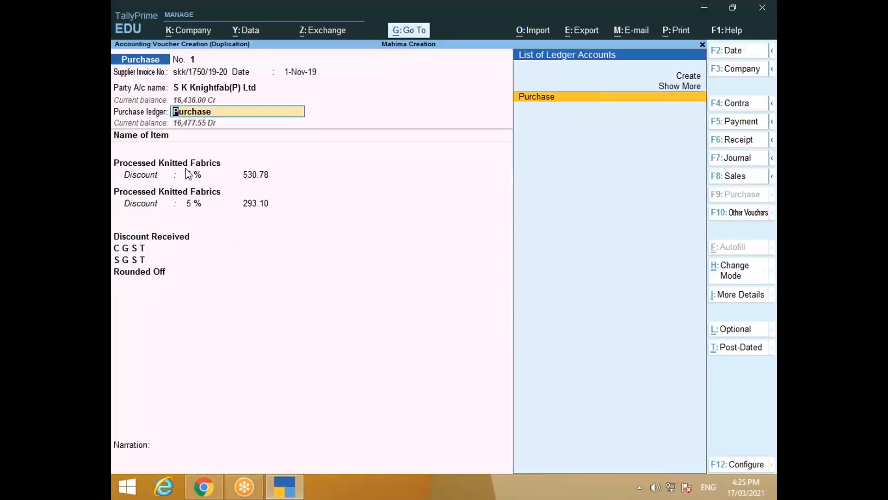
key("Return")
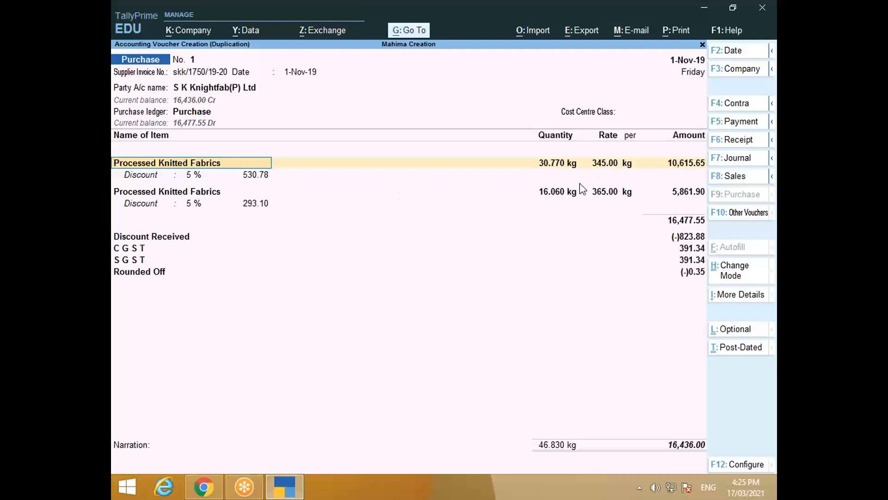
Step: Set the first item to 51.140 kg at rate 340.00, per the invoice PDF
key("Return")
key("alt+Tab")
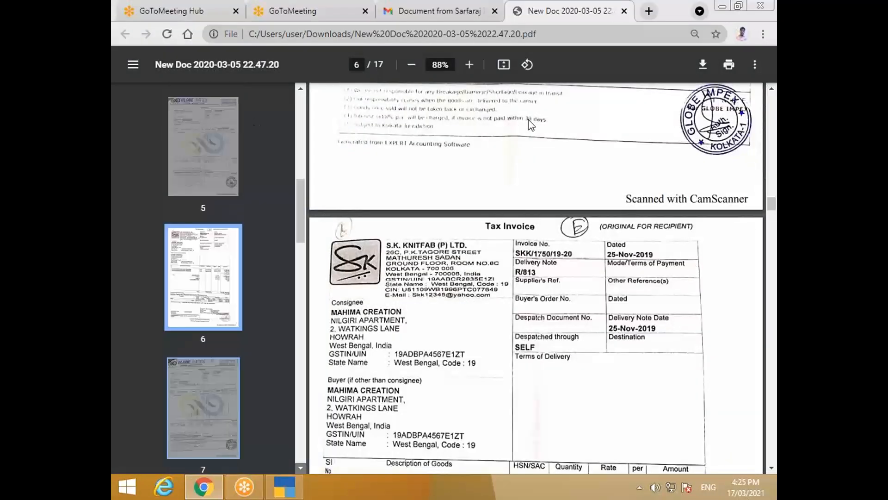
scroll(562, 282, "down", 5)
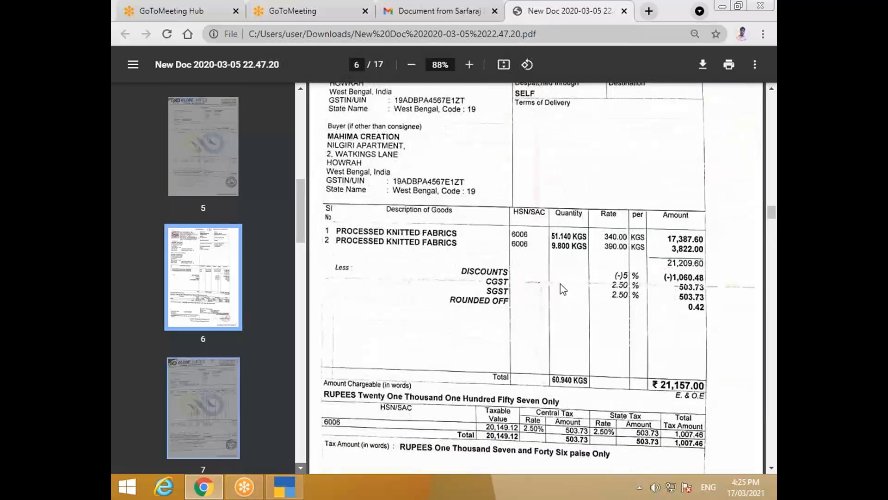
key("alt+Tab")
type("51.140")
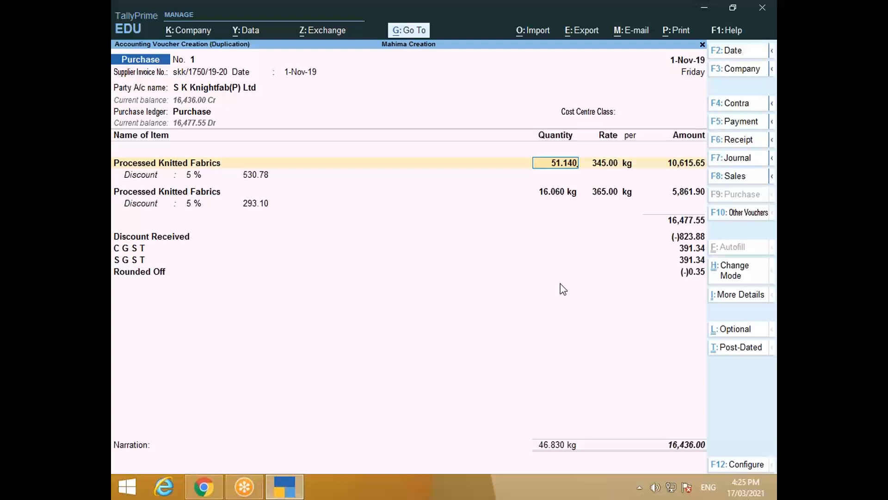
key("Return")
key("alt+Tab")
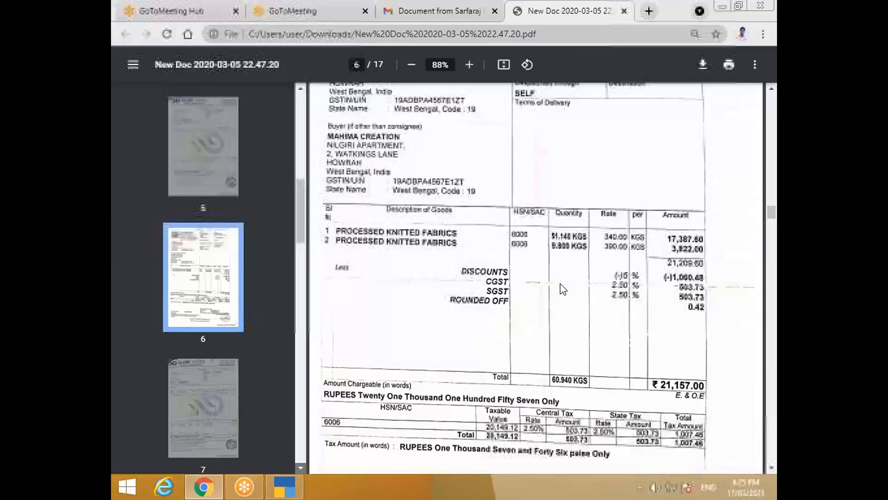
key("alt+Tab")
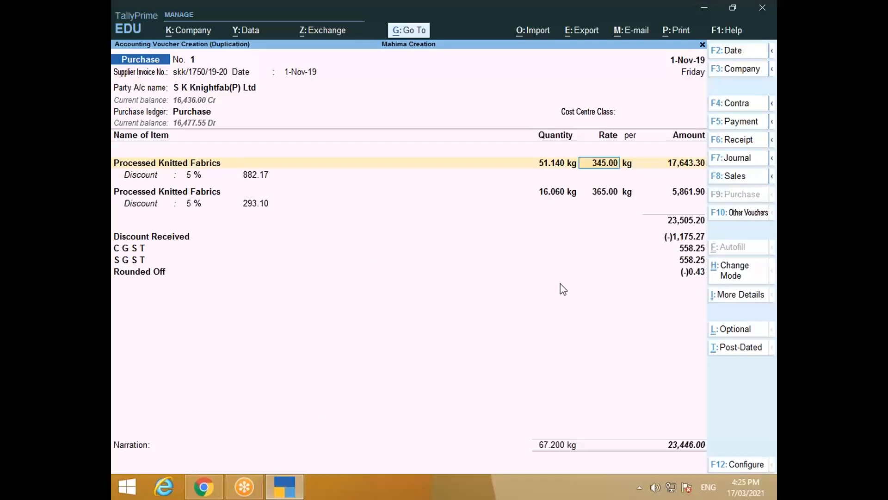
type("340")
key("Return")
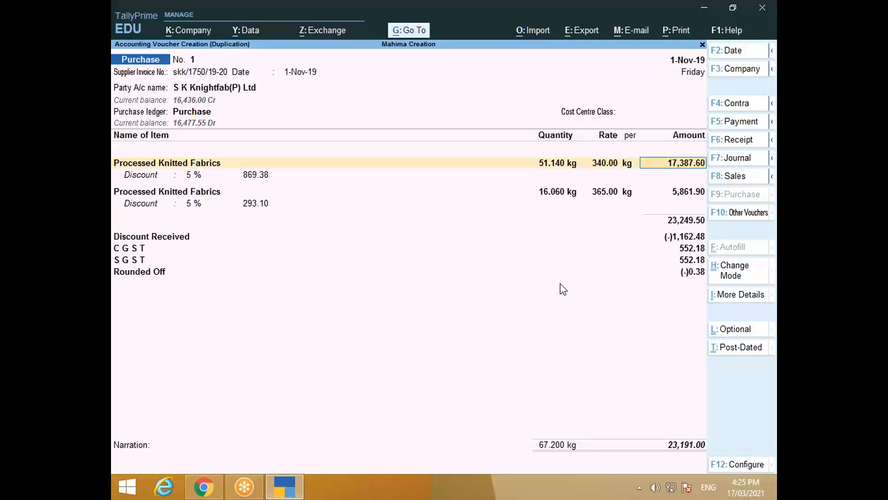
Step: Set the second item to 9.800 kg at rate 390.00
left_click(553, 191)
key("alt+Tab")
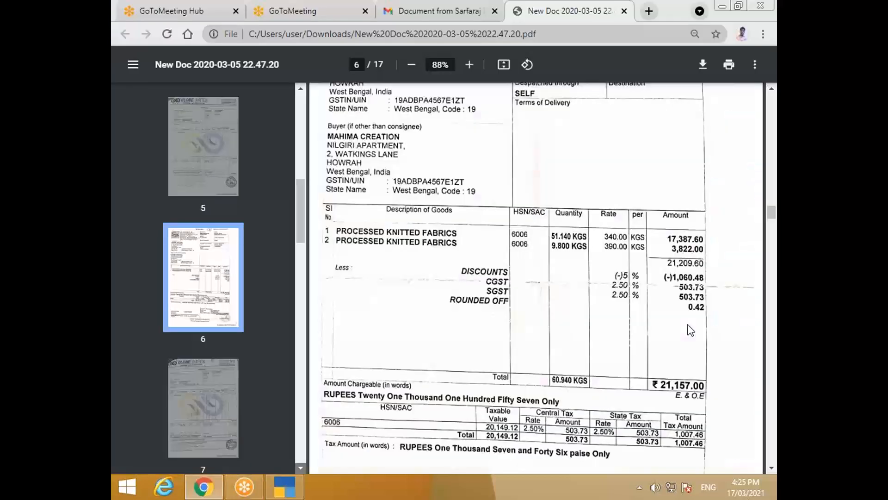
key("alt+Tab")
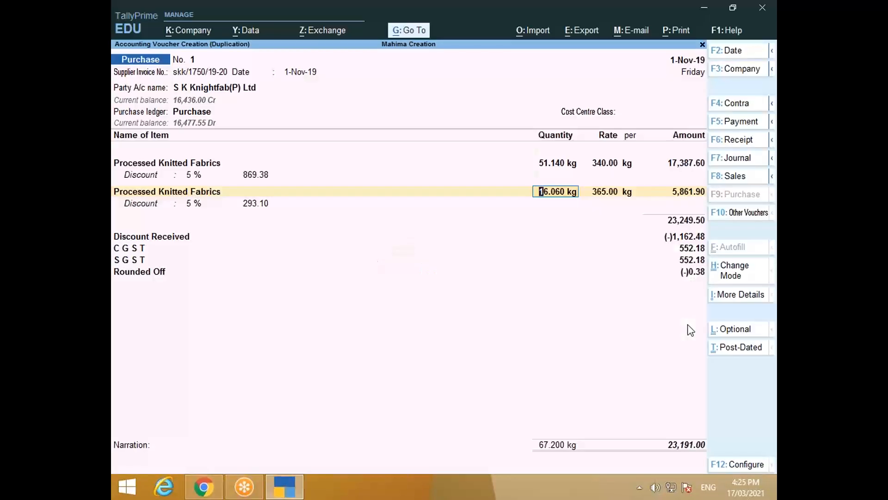
type("9.800")
key("Return")
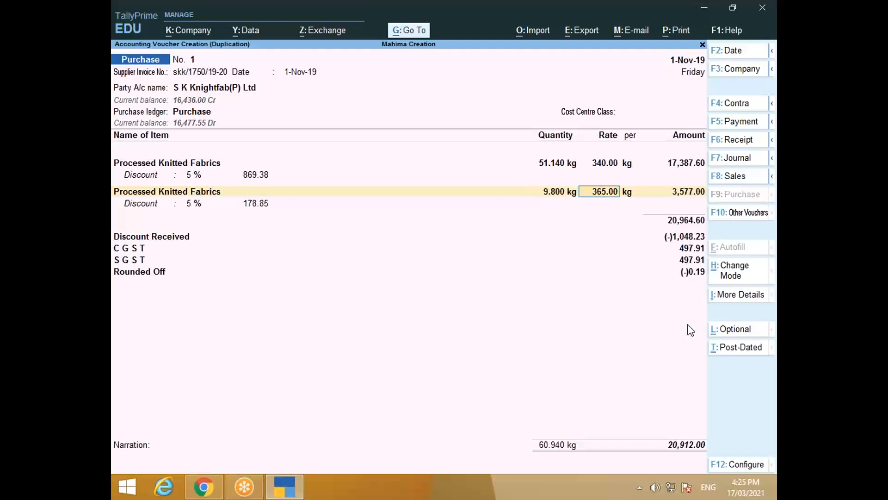
key("alt+Tab")
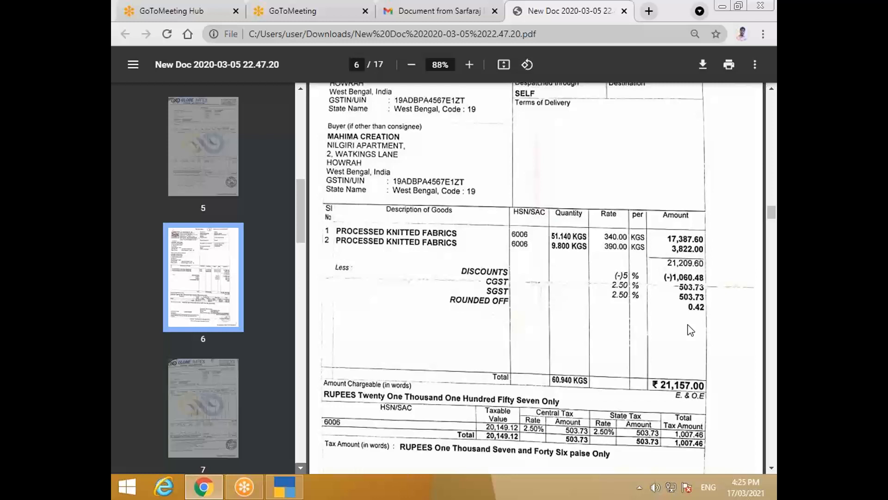
key("alt+Tab")
type("390")
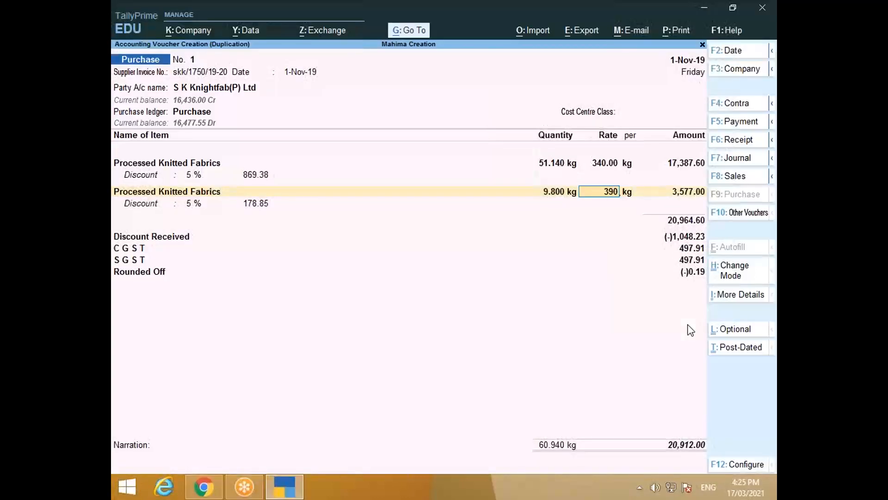
key("Return")
key("Return")
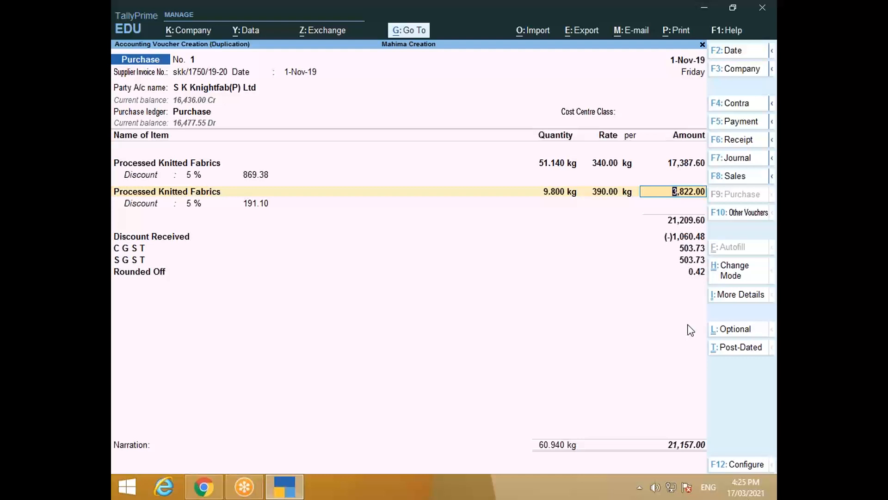
Step: Keep the 5 % discount, verify totals against the invoice, and save the voucher
key("Return")
key("Return")
key("Return")
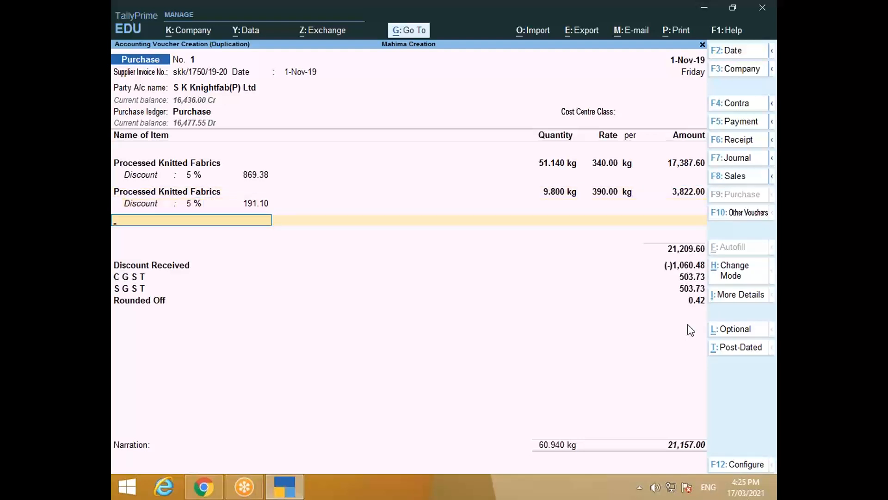
key("Return")
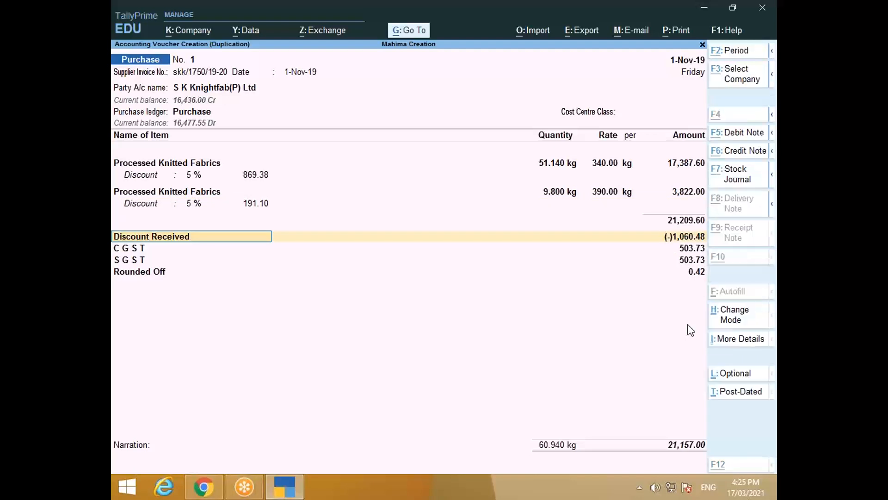
key("alt+Tab")
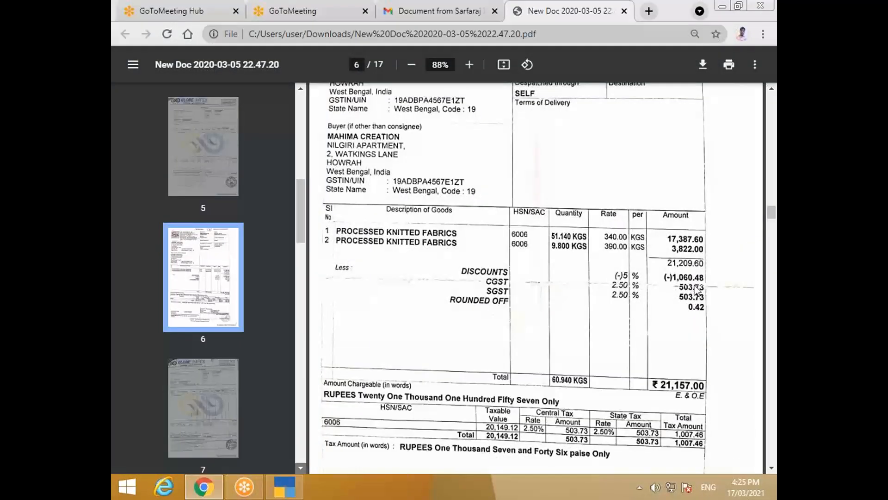
key("alt+Tab")
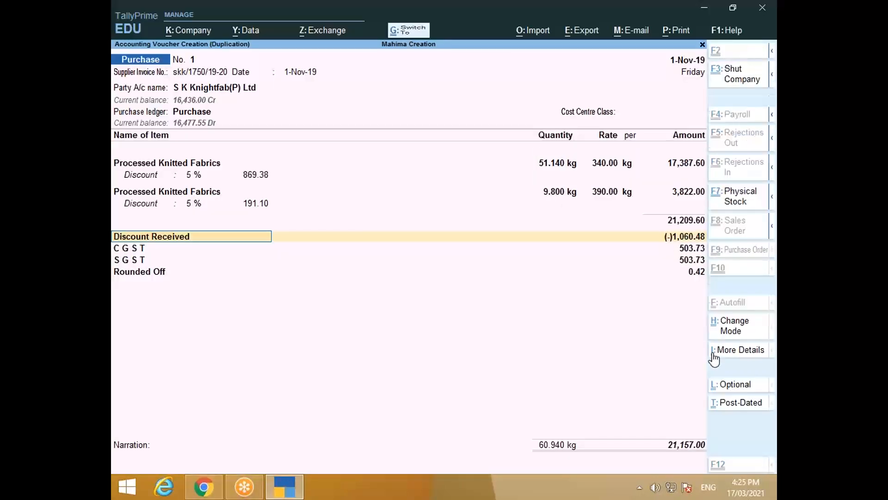
key("ctrl+a")
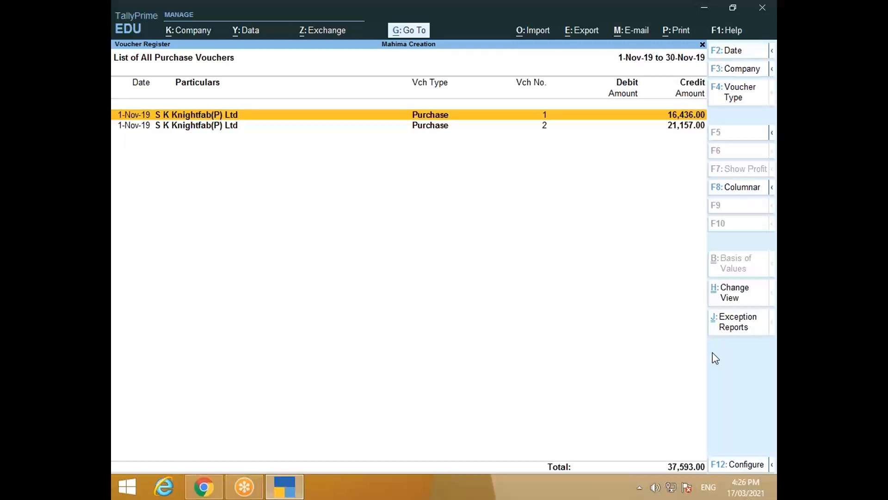
Step: Open purchase voucher 2 from the register for review, then close it
key("Down")
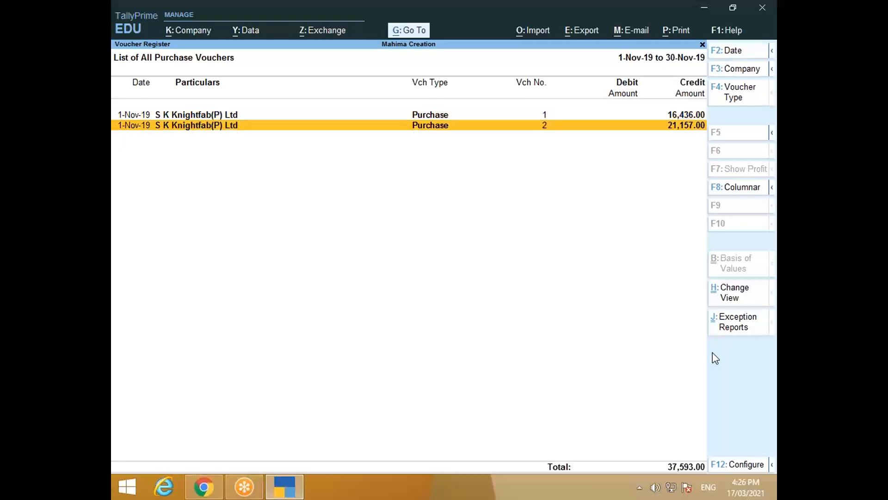
key("Return")
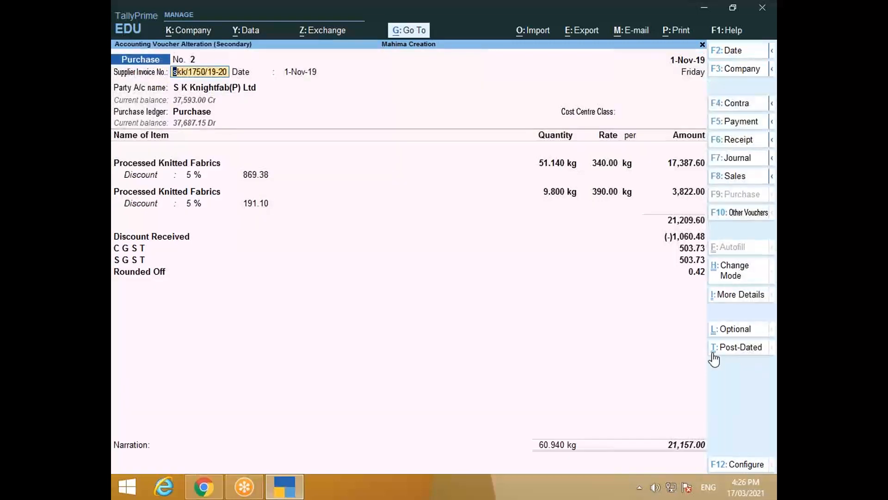
key("Escape")
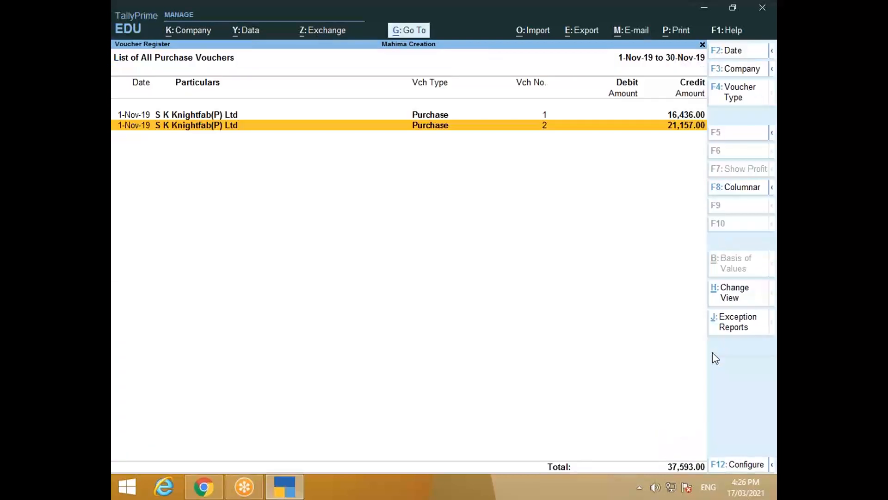
Step: Review purchase voucher 1, then back out to the Display More Reports menu
key("Up")
key("Return")
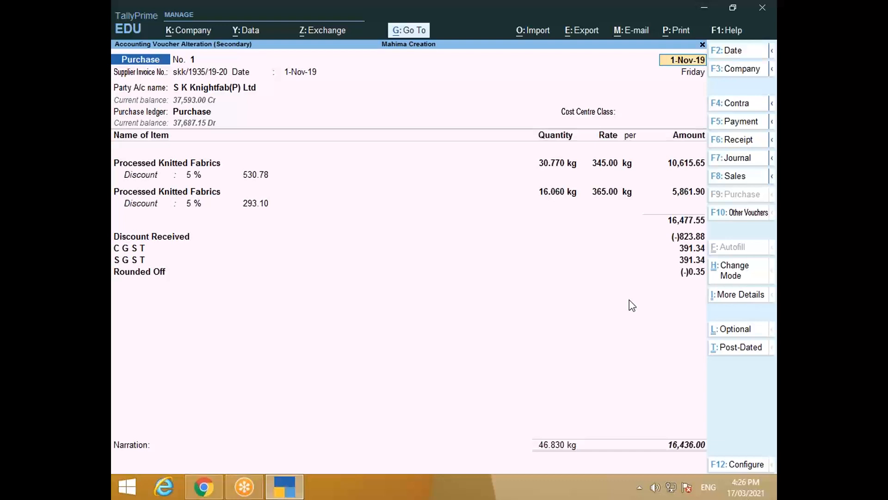
key("Escape")
key("Escape")
key("Escape")
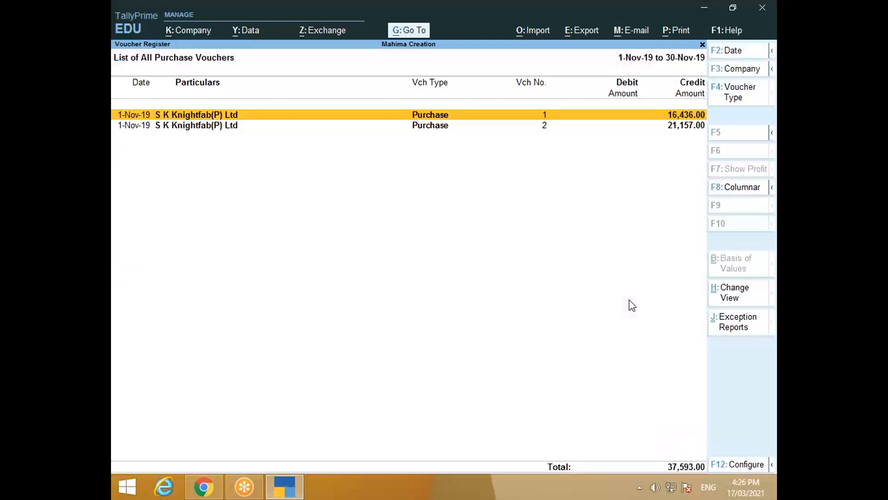
key("Escape")
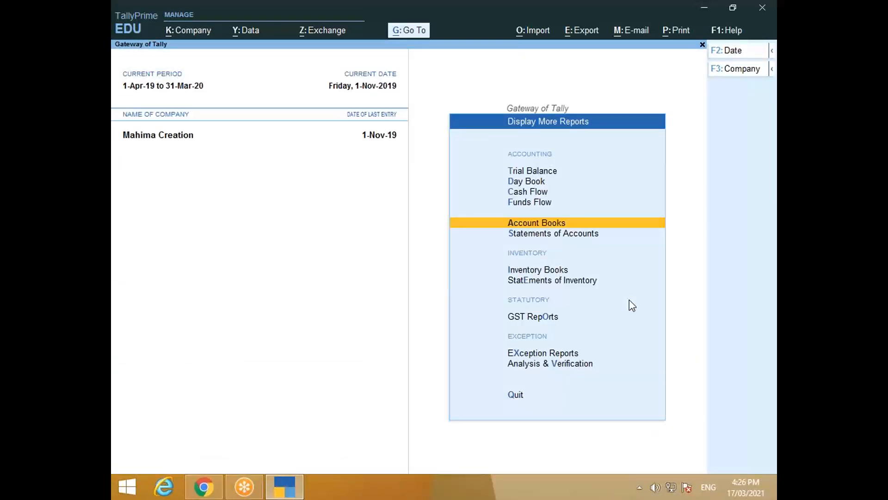
Step: Open the Day Book and view purchase voucher 1, then close it
key("d")
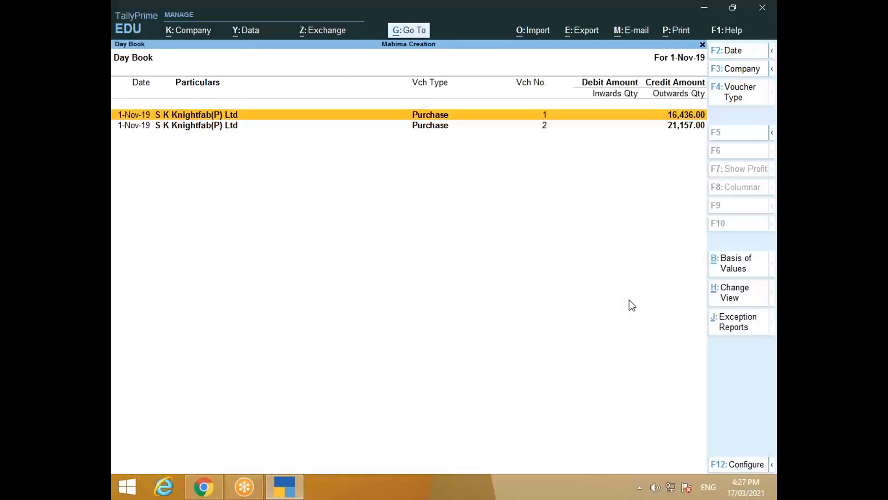
key("Return")
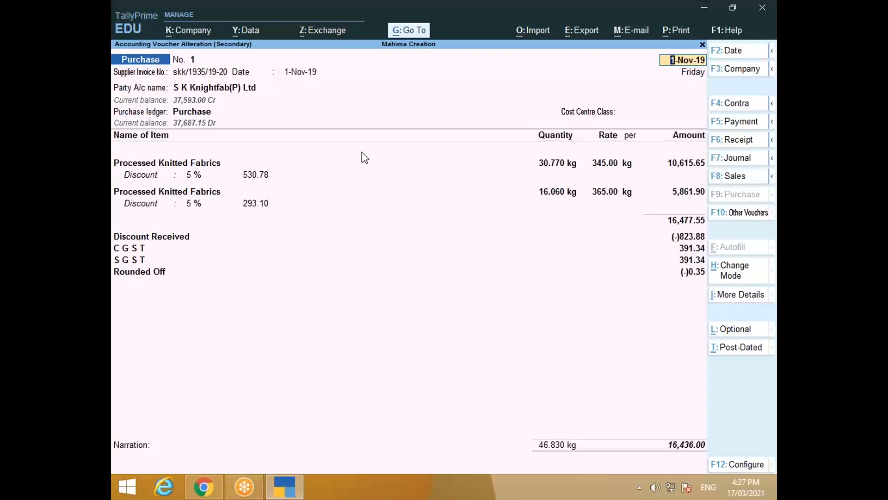
key("BackSpace")
key("Escape")
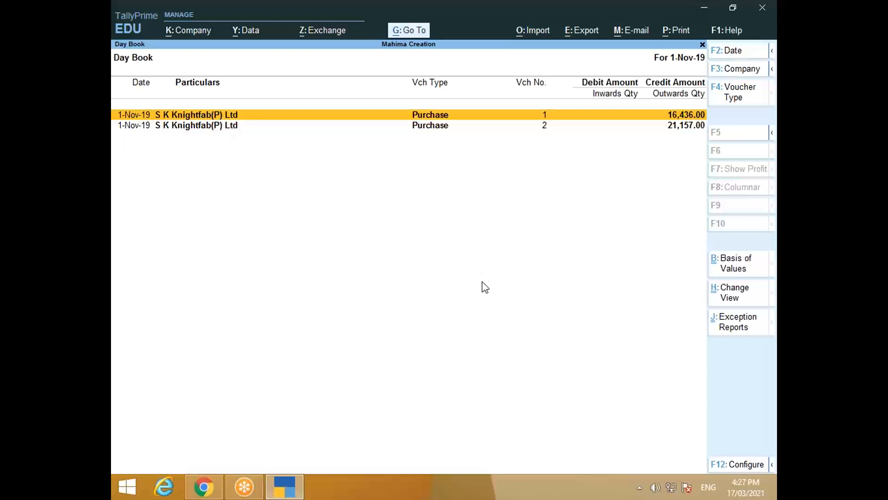
Step: Try duplicating voucher 1 with Alt+2, discard it, and open voucher 1 for alteration
key("alt")
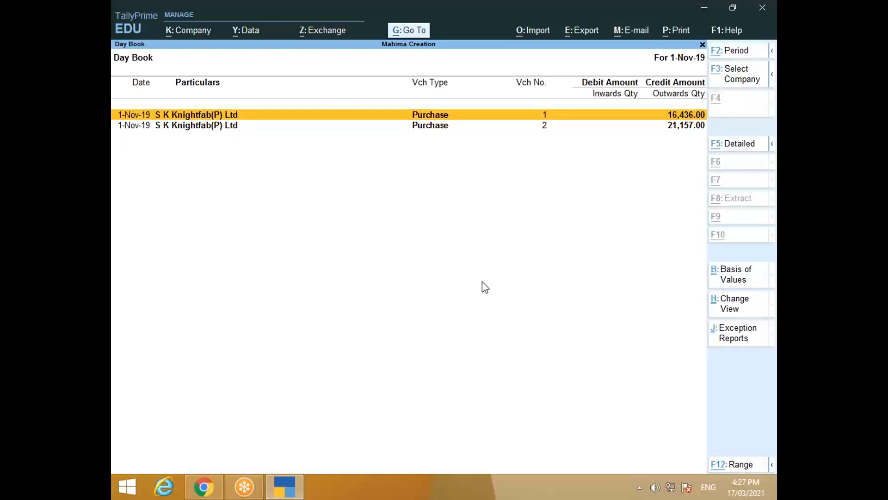
key("alt+2")
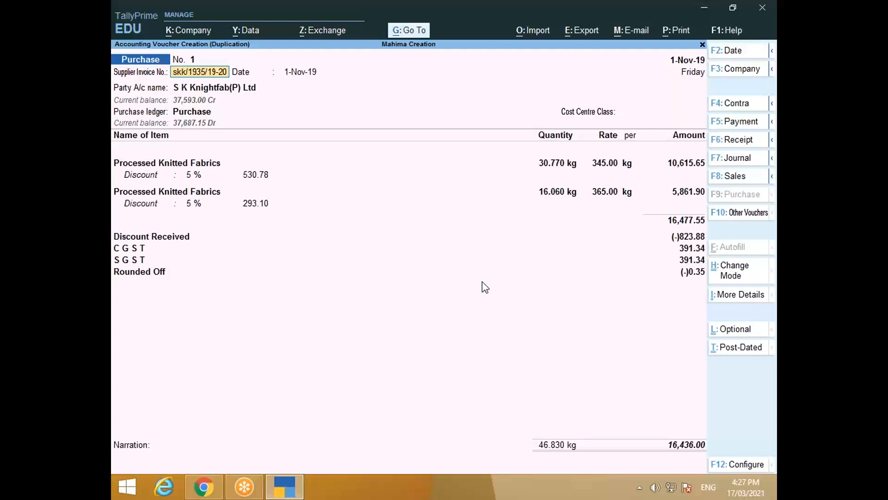
key("Escape")
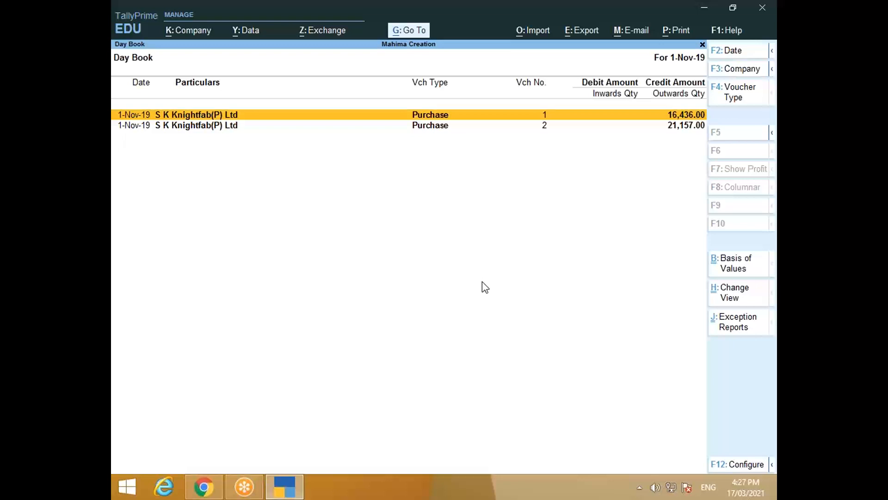
key("Return")
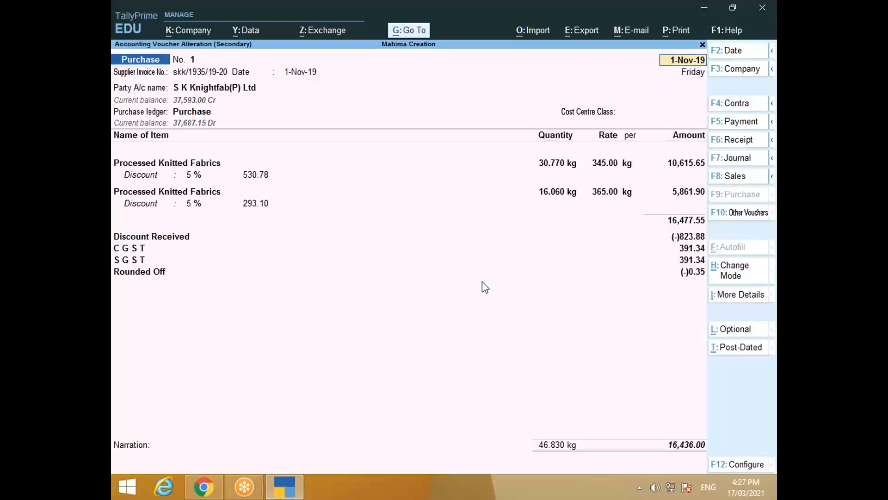
Step: Confirm the Rounded Off ledger type is Invoice Rounding, then re-save voucher 1
left_click(160, 174)
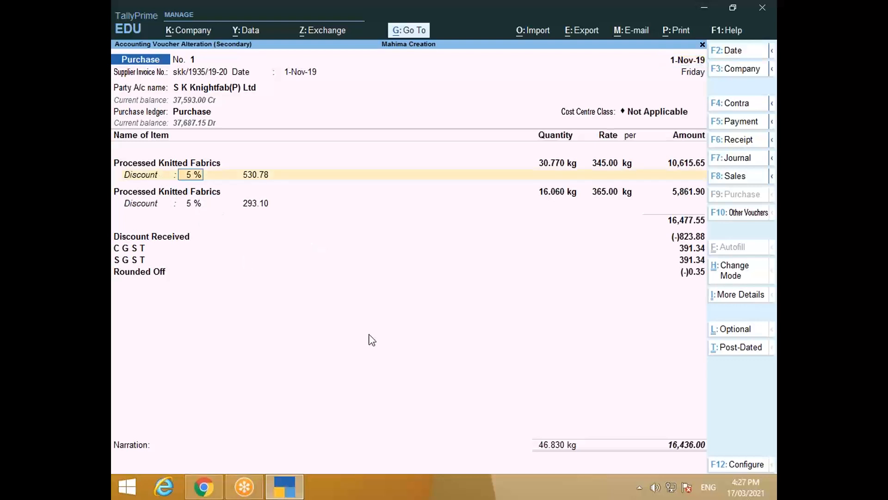
left_click(166, 163)
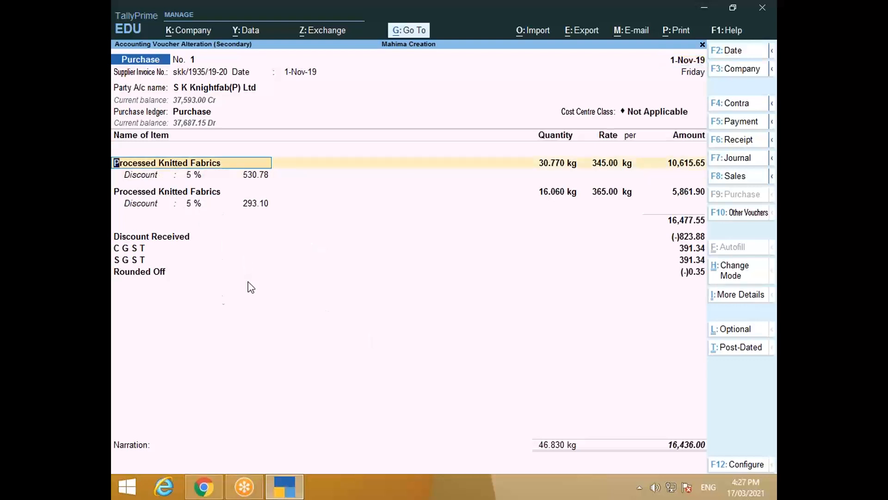
left_click(149, 276)
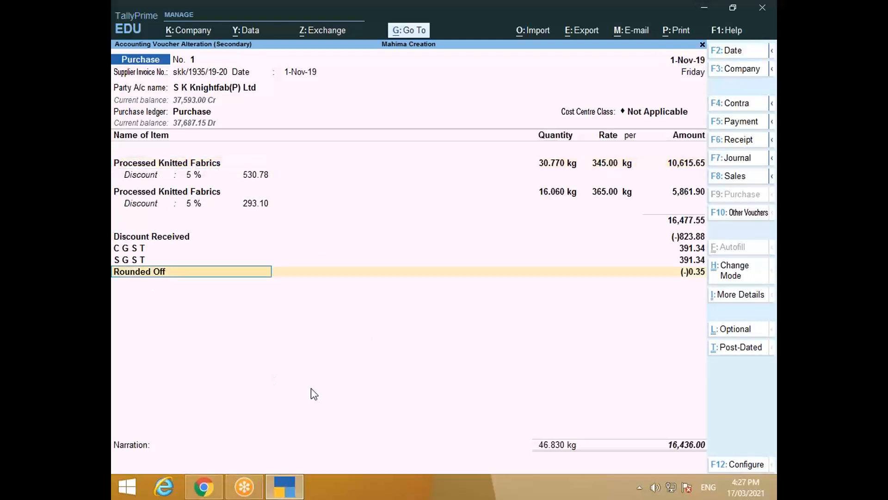
key("ctrl")
key("ctrl+Return")
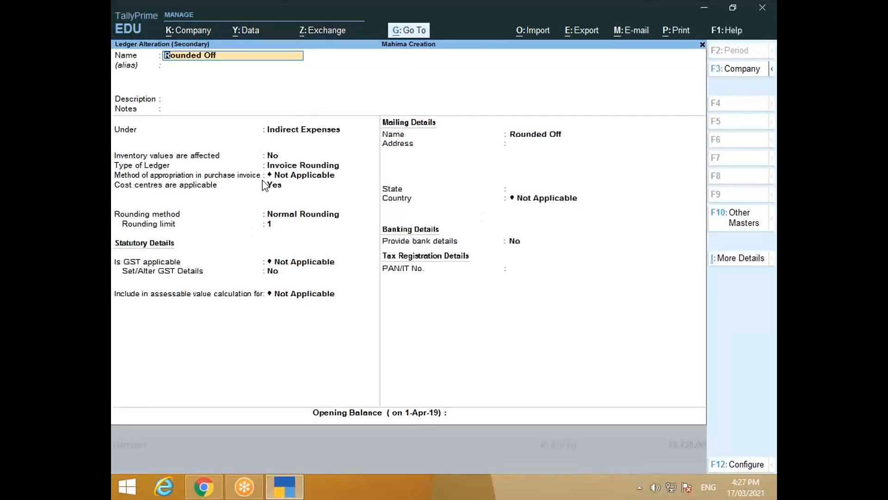
left_click(275, 167)
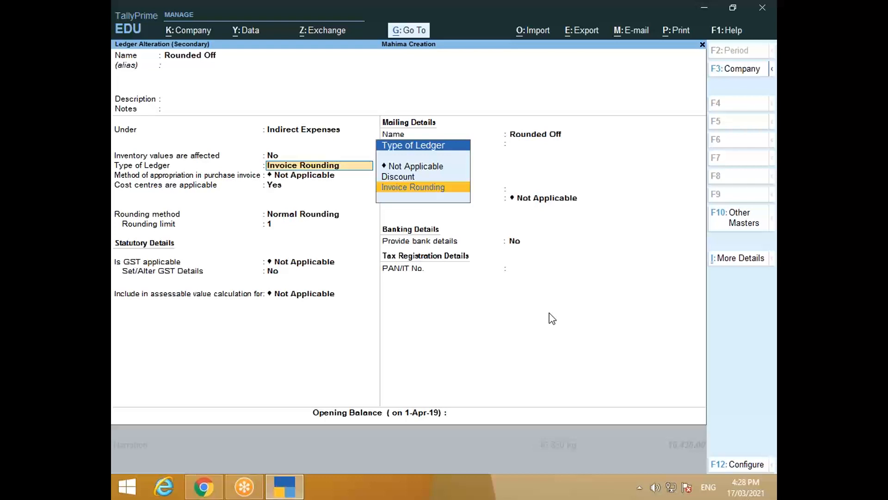
key("ctrl+a")
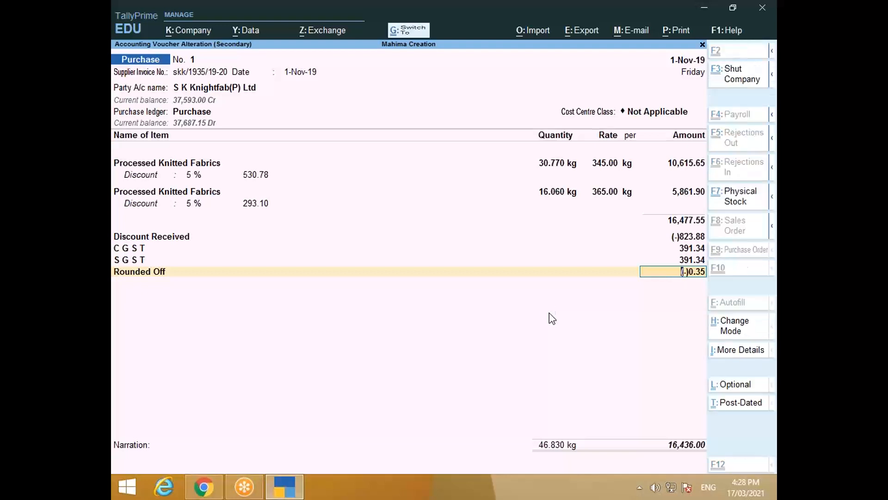
key("ctrl+a")
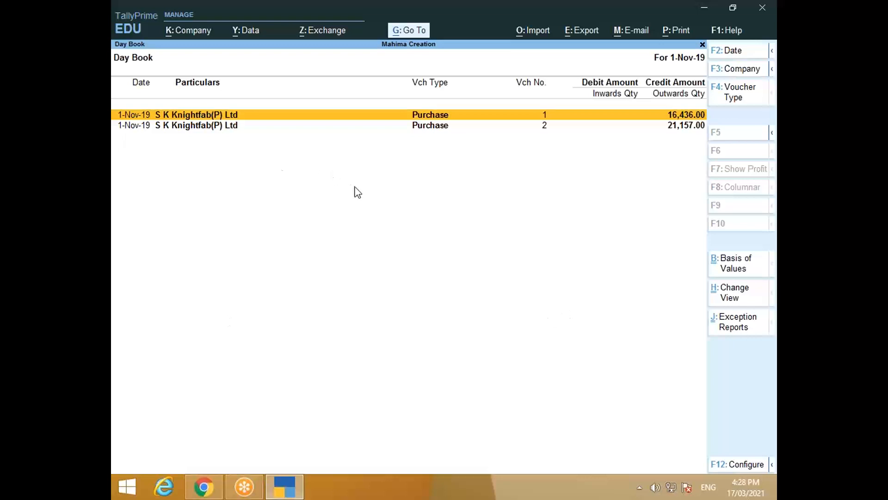
Step: Duplicate voucher 1, switch it to Sales, discard it unsaved, and go to the Chrome PDF
key("alt+2")
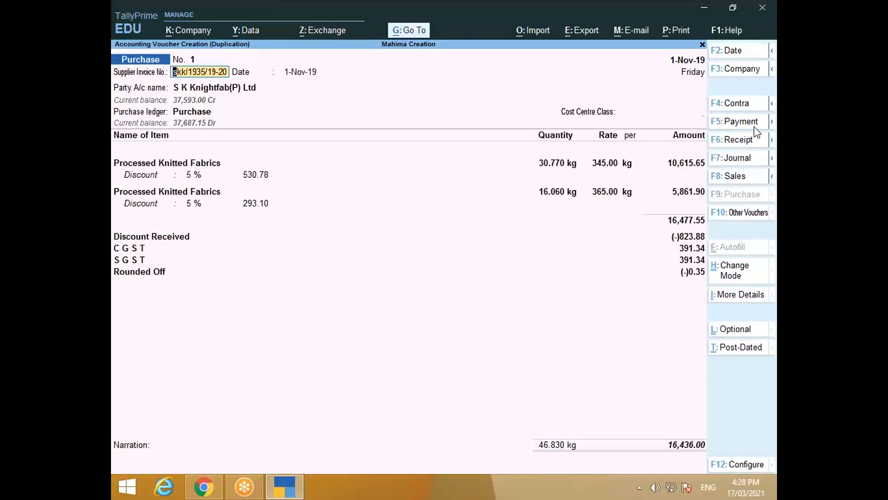
key("F8")
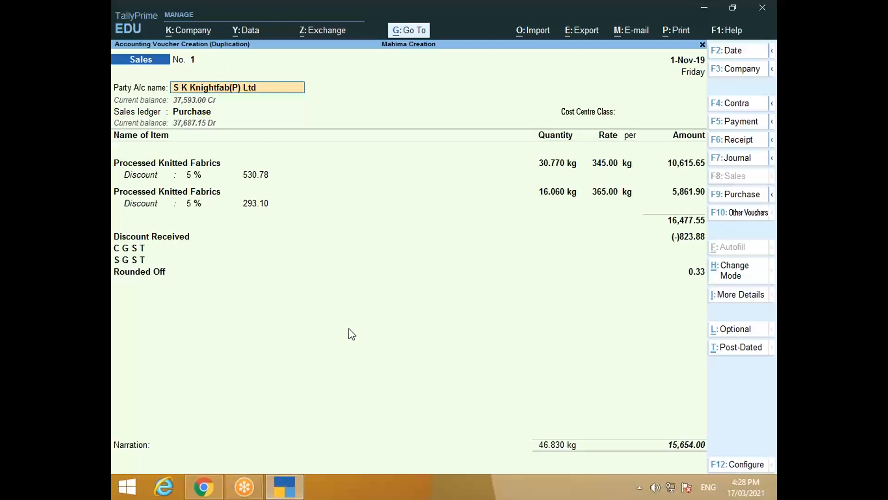
key("BackSpace")
key("Escape")
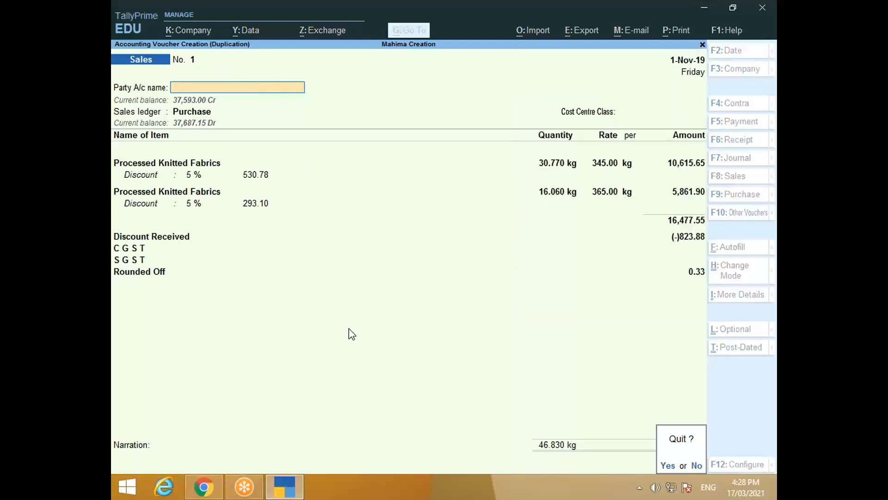
key("y")
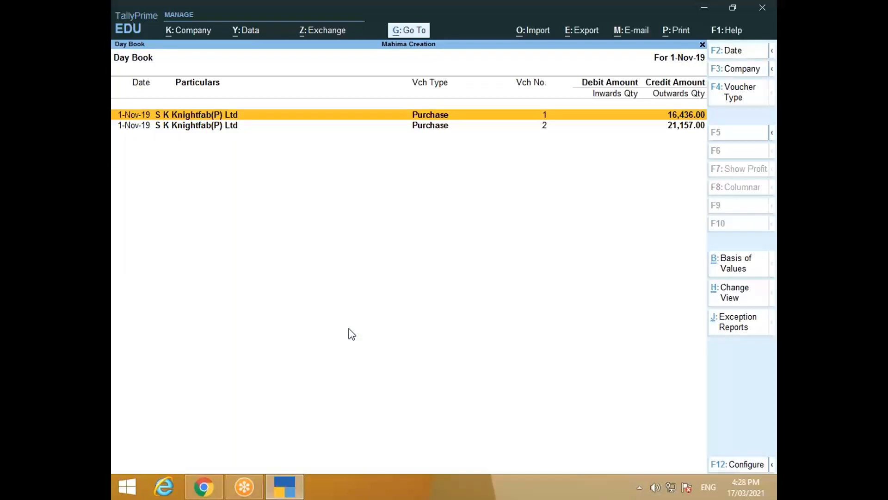
key("alt+Tab")
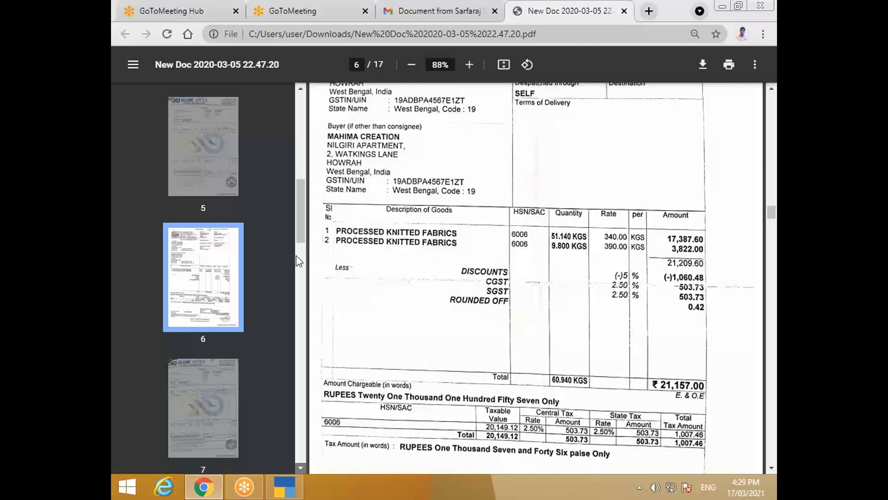
Step: Browse invoice PDF pages 1, 6 and 4 via the sidebar thumbnails
scroll(300, 214, "up", 10)
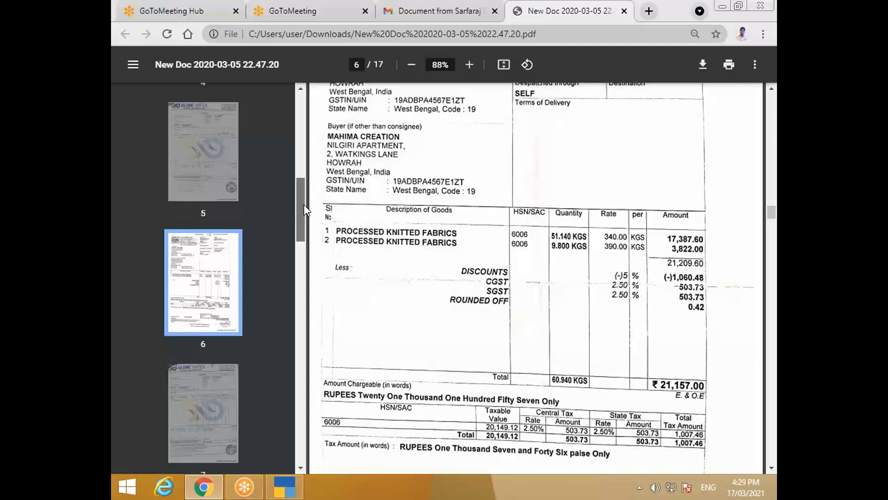
left_click(219, 160)
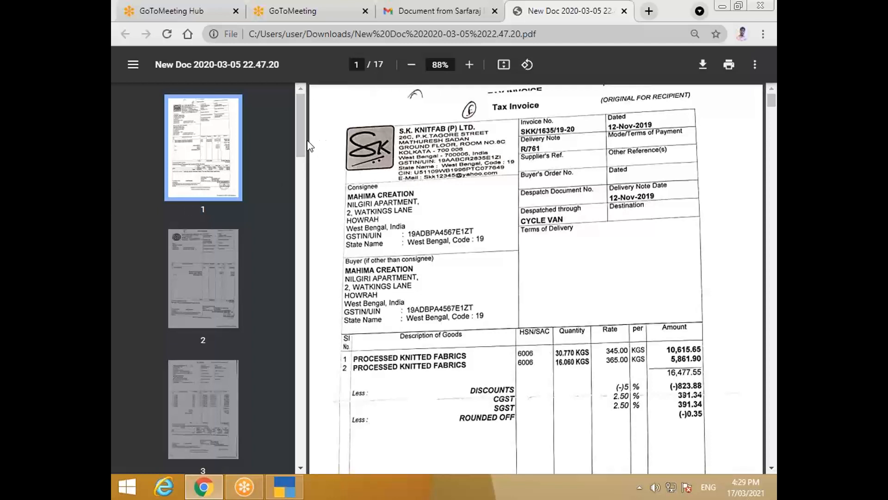
left_click_drag(299, 133, 303, 209)
left_click(217, 316)
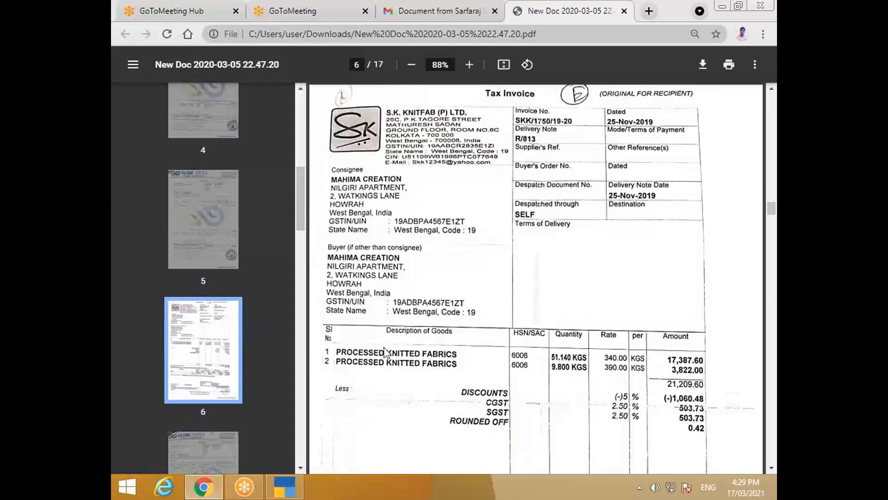
left_click_drag(301, 201, 301, 187)
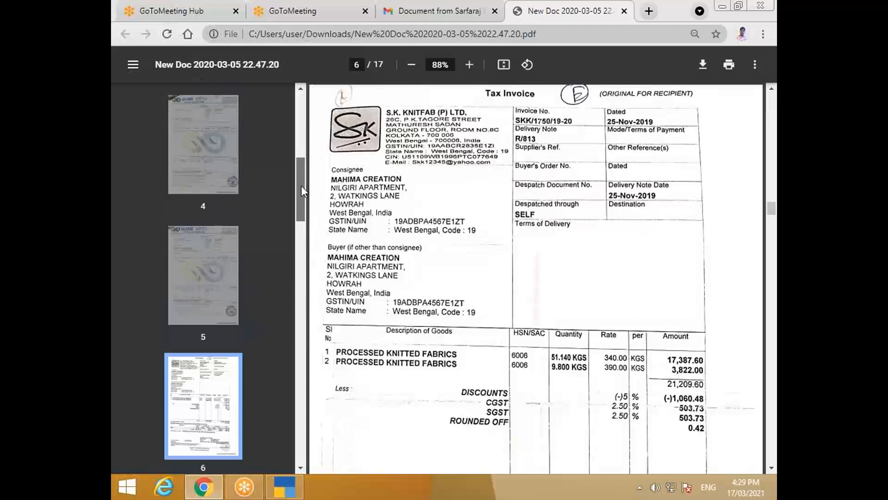
scroll(203, 275, "up", 3)
left_click(200, 276)
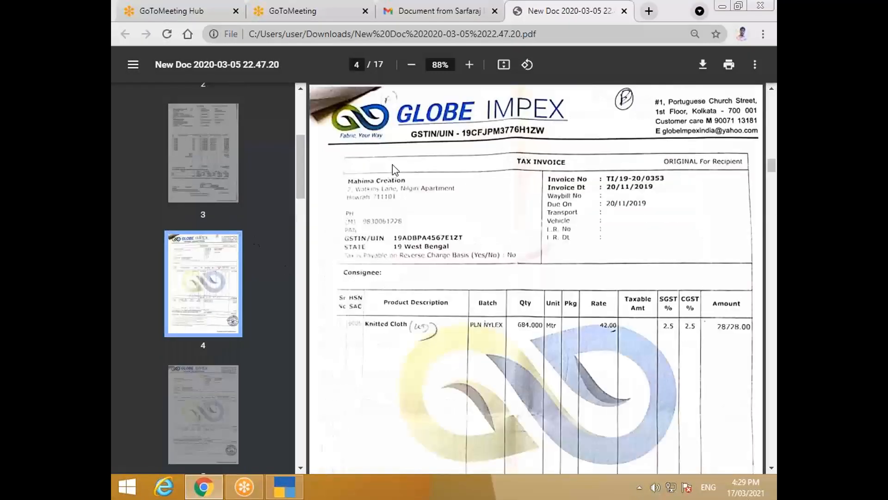
Step: Check pages 5, 4 and 8, then show page 2's SKRK Lycra (Heavy) invoice
left_click(224, 397)
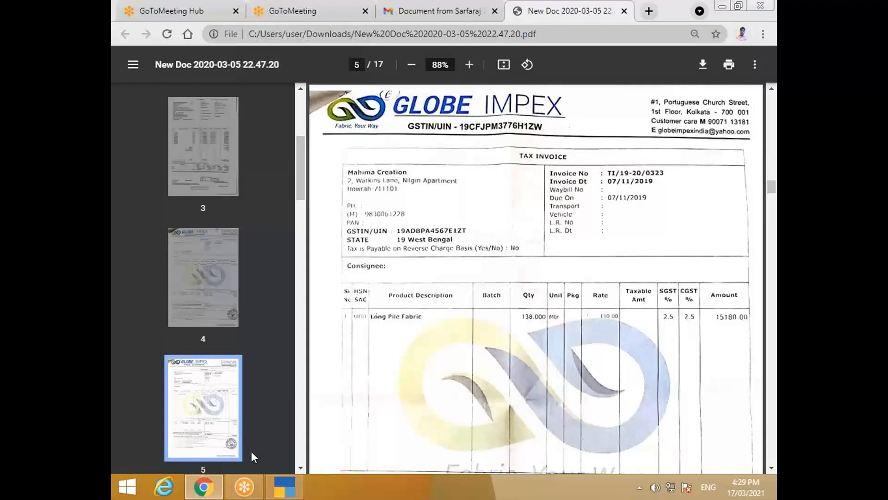
left_click(185, 282)
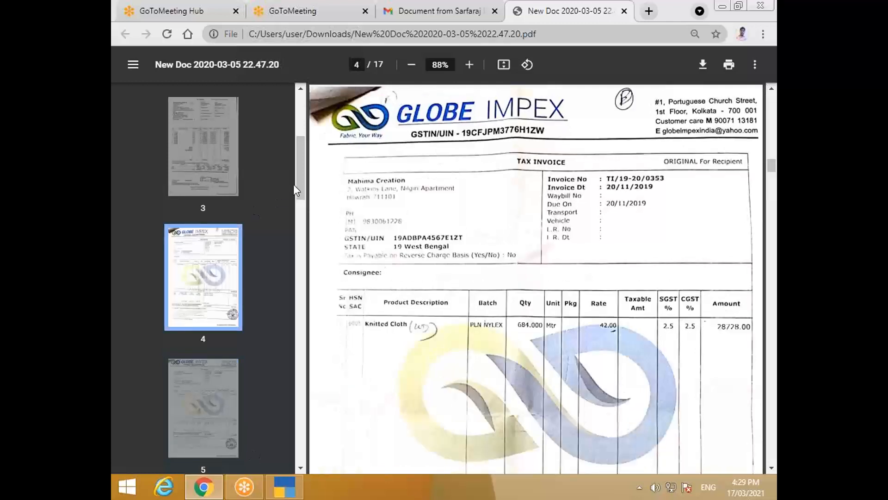
scroll(278, 208, "down", 4)
left_click(241, 261)
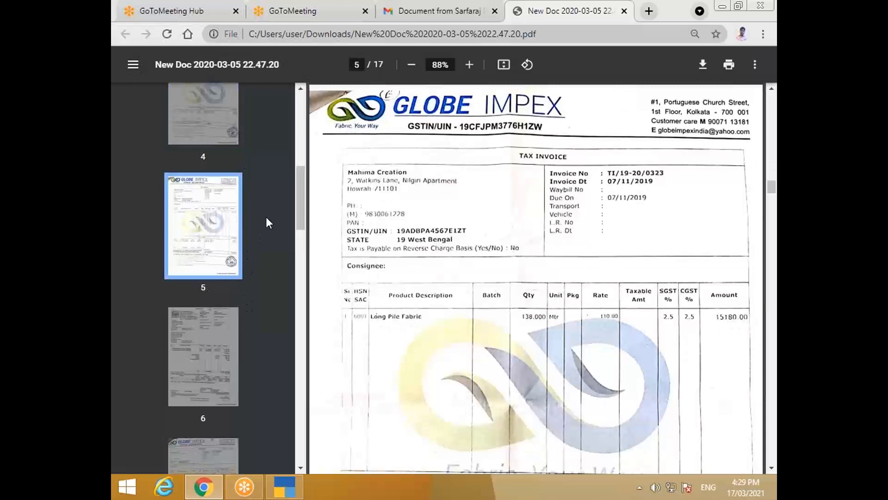
left_click_drag(299, 215, 302, 293)
left_click(223, 255)
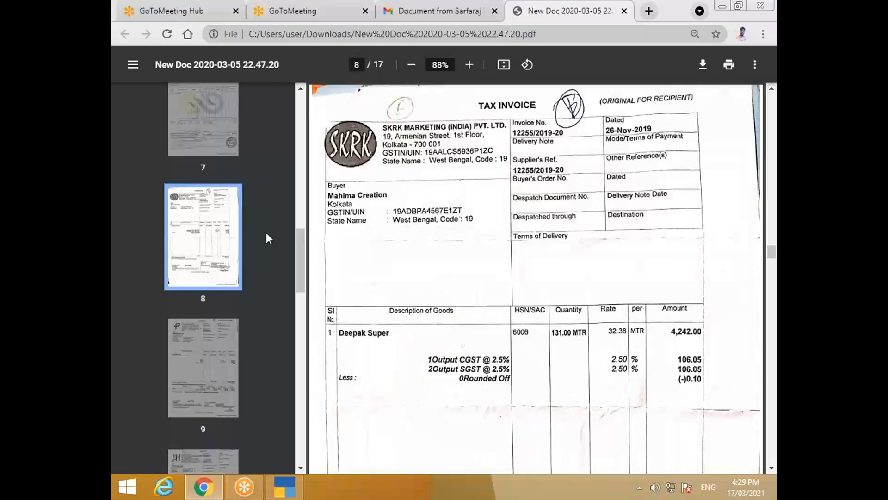
left_click_drag(299, 235, 301, 97)
left_click(201, 276)
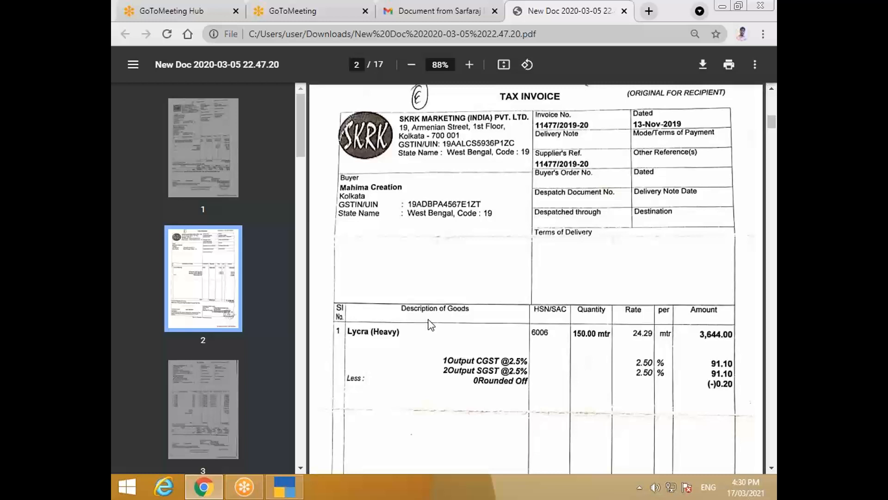
key("alt+Tab")
key("alt+Tab")
key("alt+Tab")
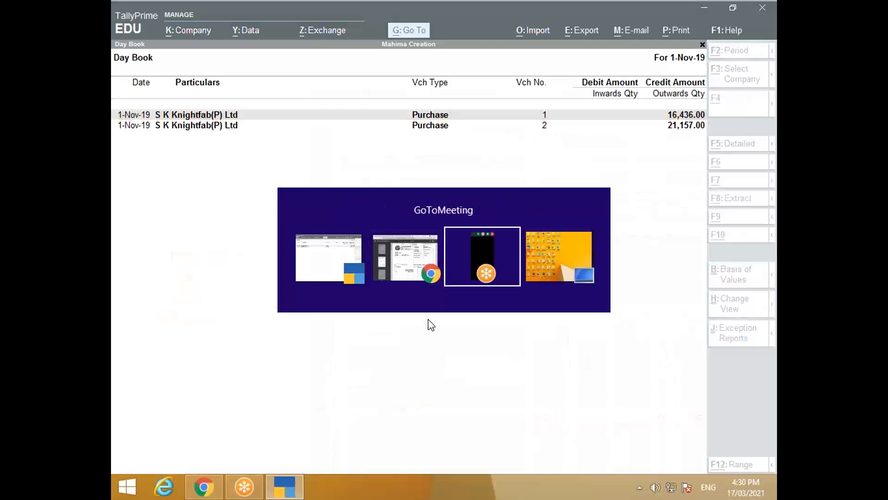
key("alt+Tab")
key("alt+Tab")
key("alt+Tab")
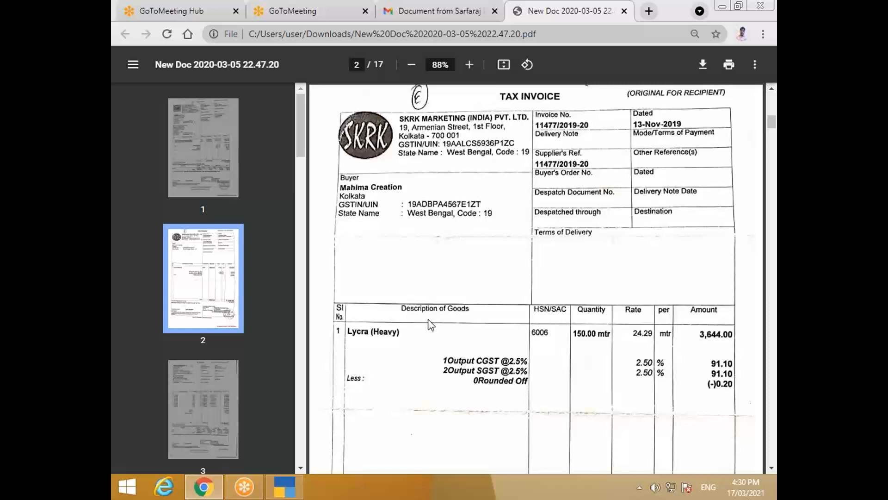
Step: View invoice pages 1 and 2, then settle on page 3, the Manoj Kreation invoice
left_click(196, 122)
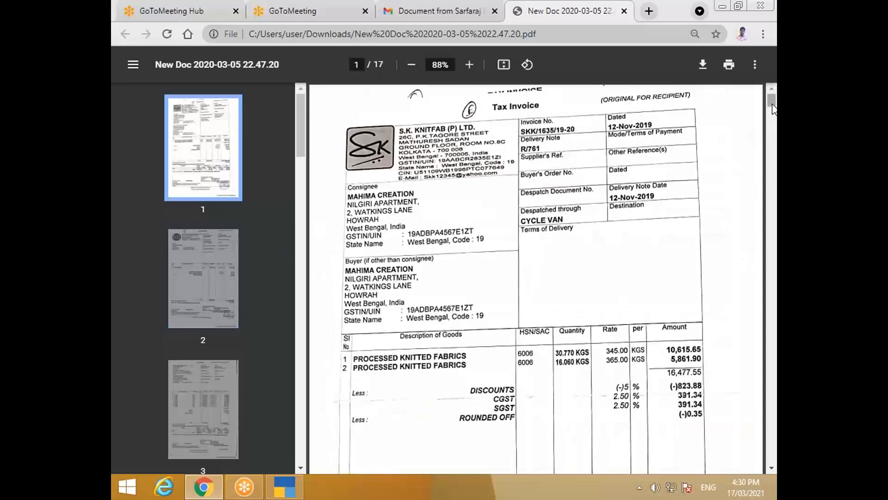
left_click(224, 287)
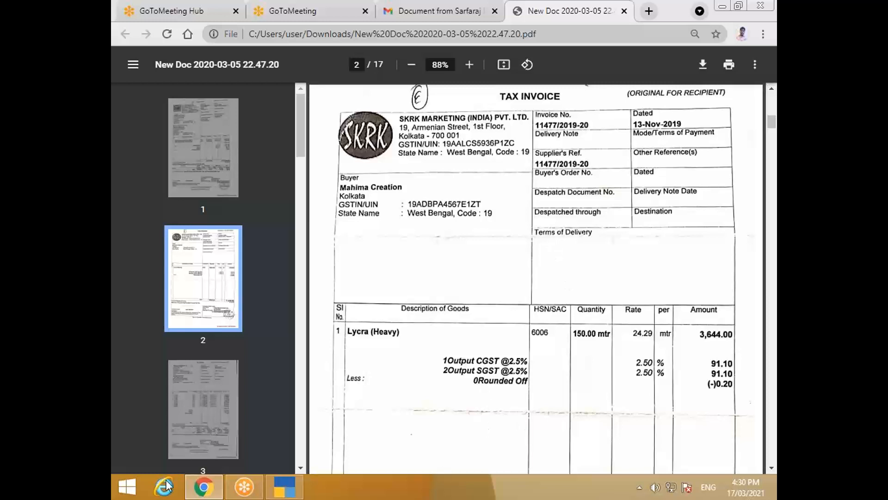
left_click(198, 412)
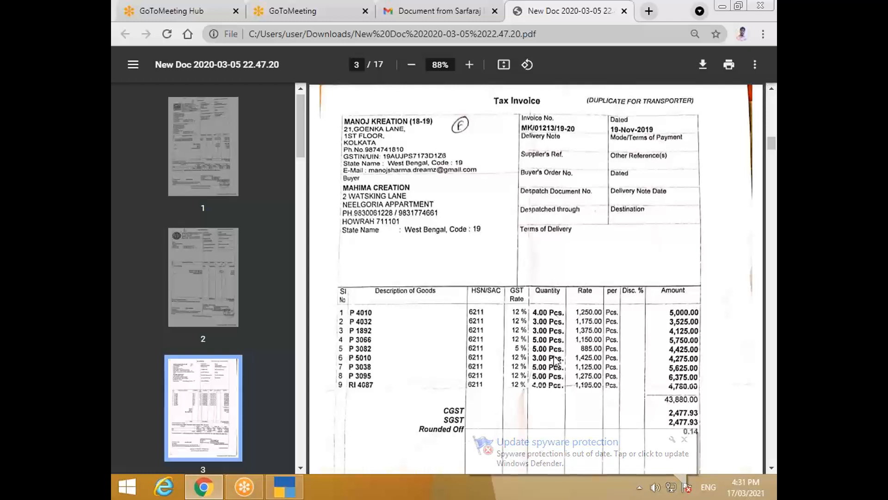
Step: Compare the page 2, 1 and 3 invoices, then bring TallyPrime's Day Book back to the front
left_click(212, 270)
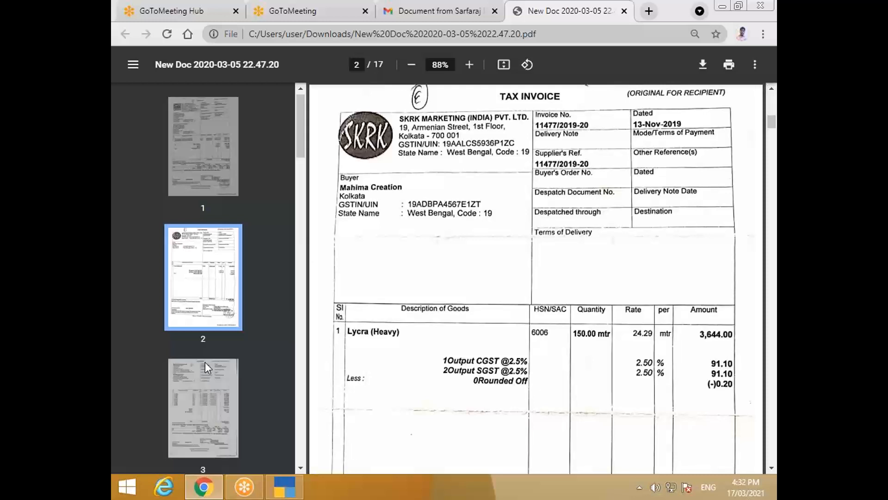
left_click(204, 160)
left_click(212, 387)
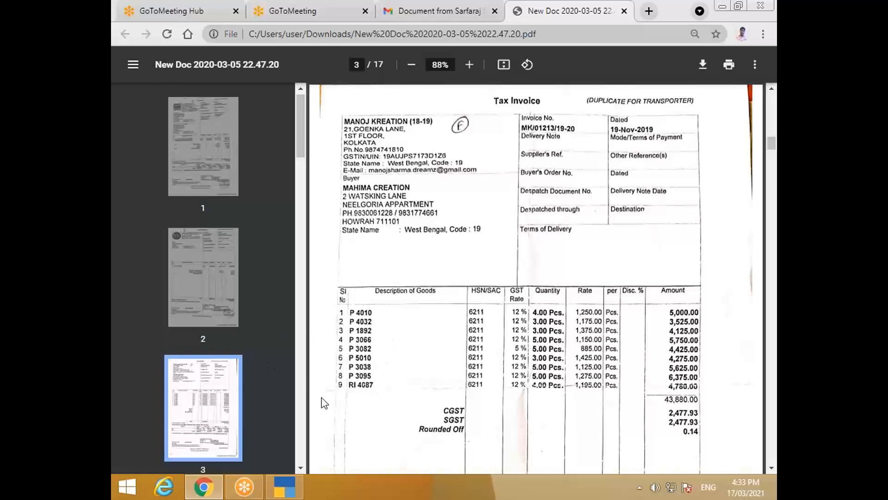
key("alt+Tab")
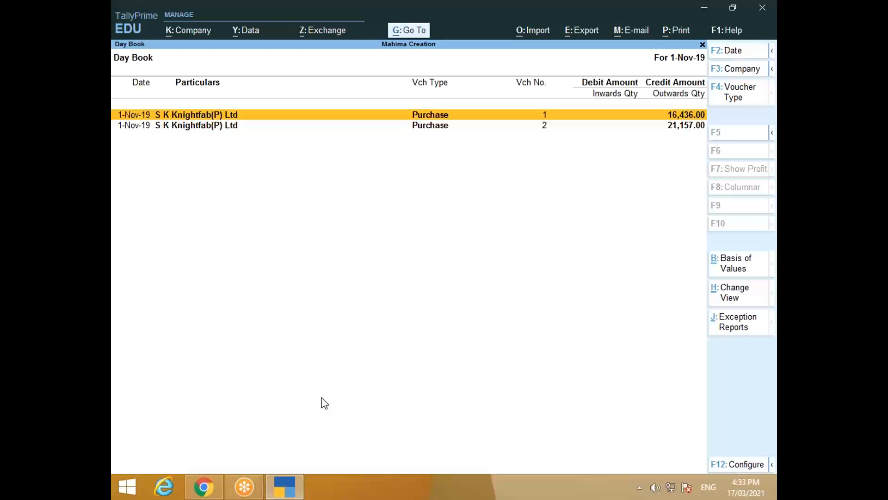
Step: Duplicate purchase voucher 1 and go to its first item line, checking the invoice PDF
key("alt+2")
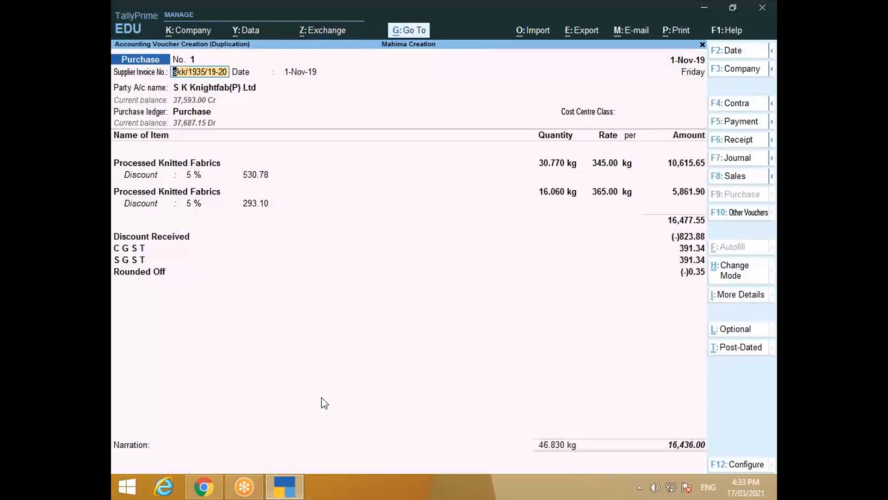
left_click(146, 164)
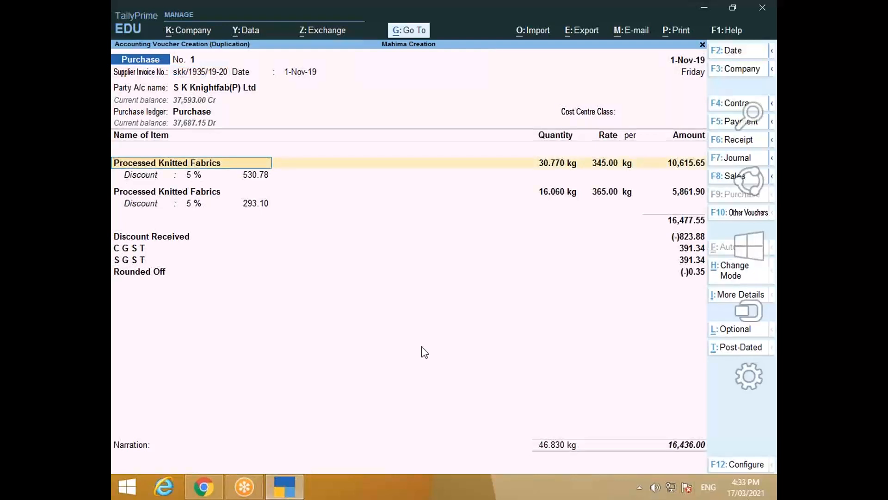
key("alt+Tab")
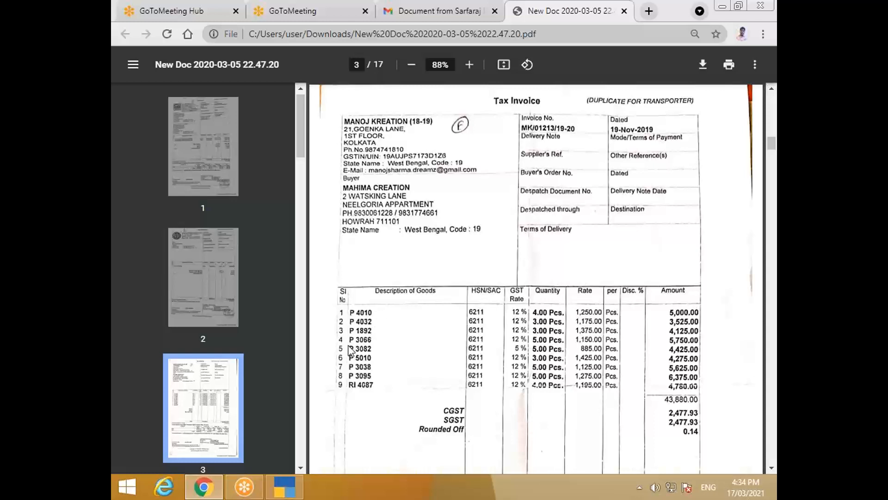
key("alt+Tab")
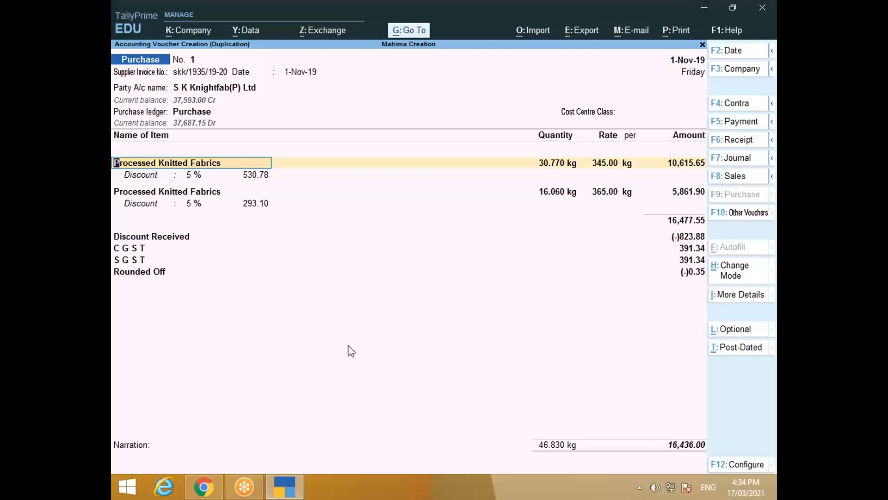
Step: Set Provide Additional Descriptions for Stock Items to Yes, save the configuration, and begin a new stock item
left_click(734, 465)
mouse_move(775, 498)
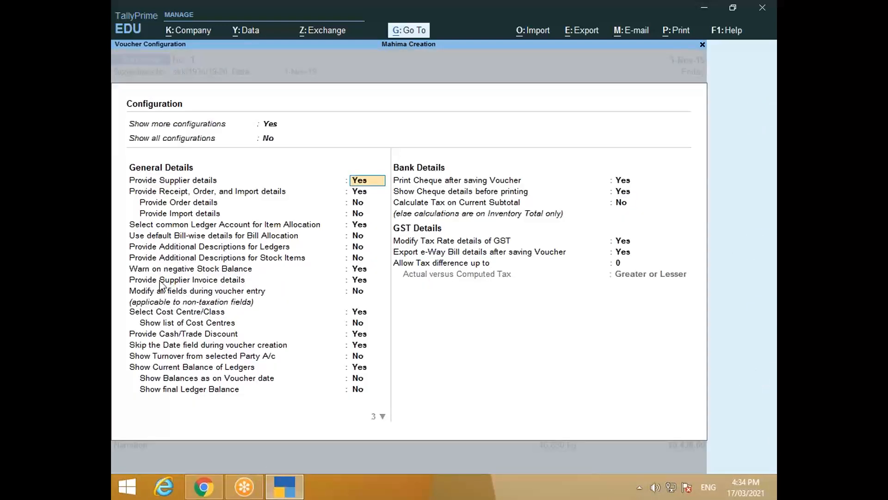
left_click(361, 248)
key("Down")
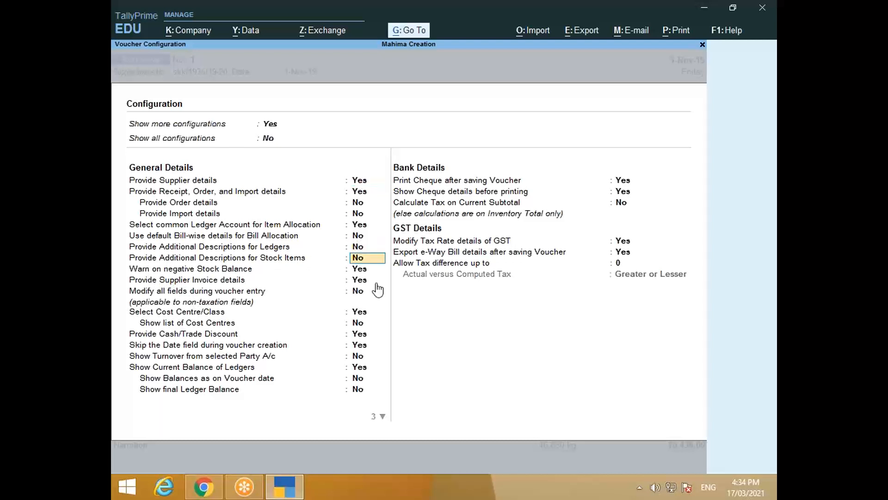
type("y")
key("Return")
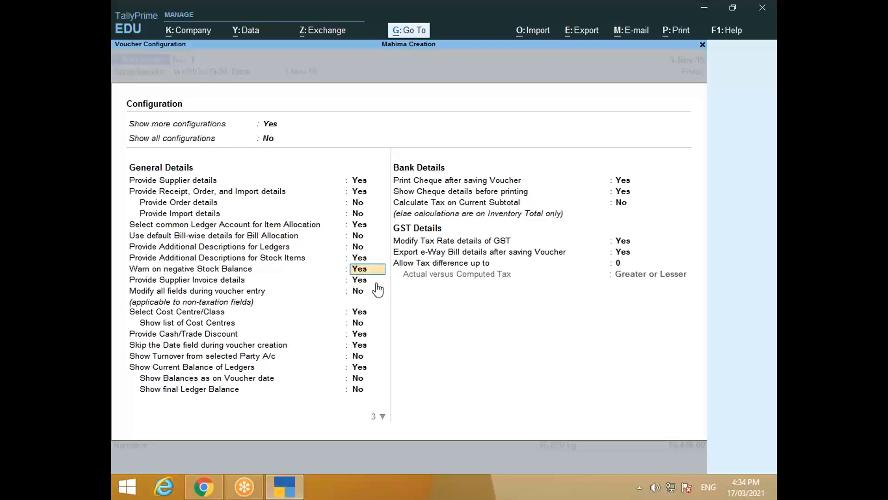
key("ctrl+a")
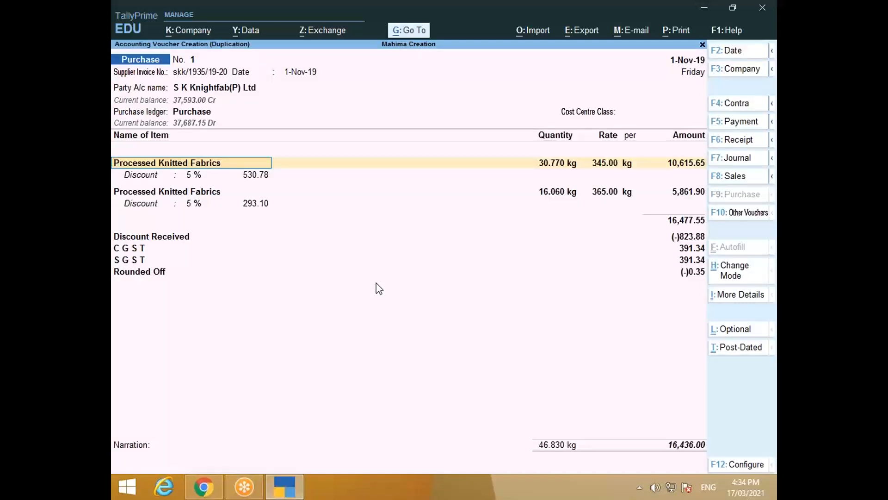
key("alt+c")
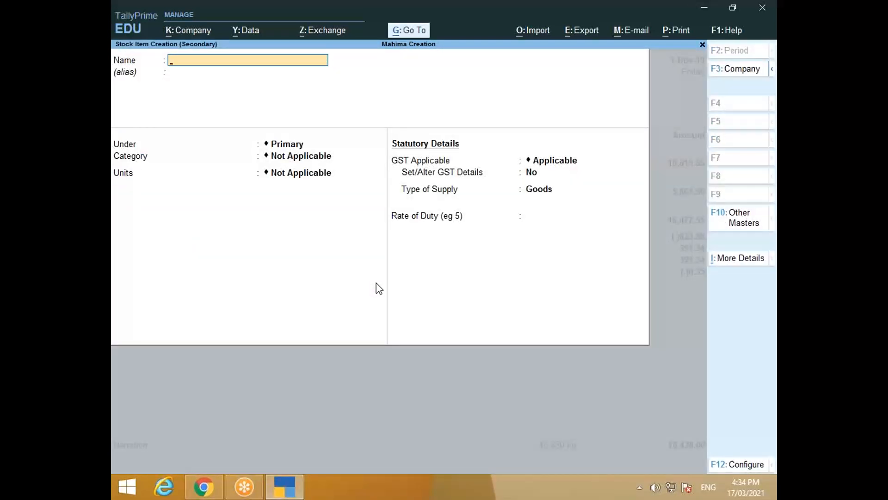
Step: Name the new stock item Kurti
type("Krti")
key("BackSpace")
key("BackSpace")
type("urti")
key("Return")
key("Return")
key("Return")
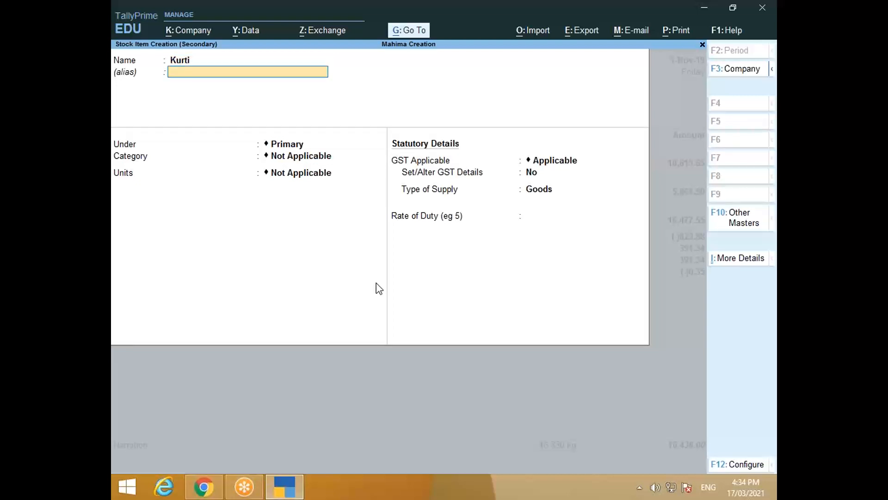
key("Return")
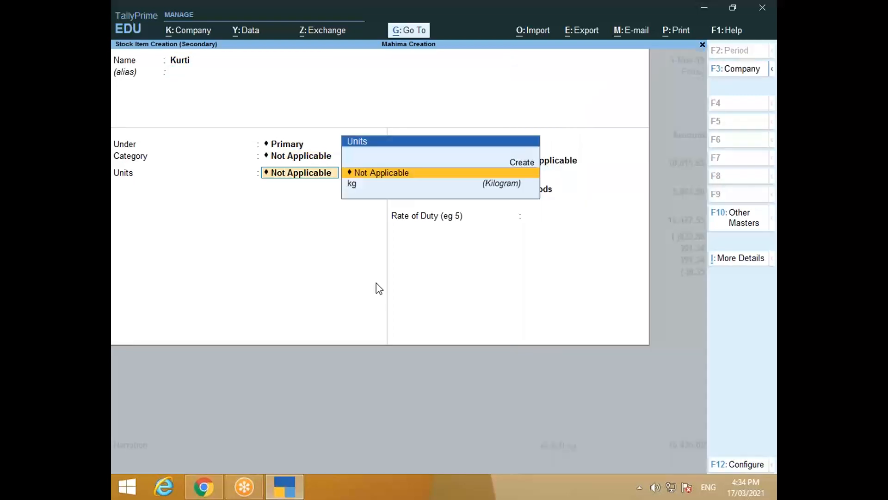
Step: Create unit pcs with UQC PCS-PIECES and assign it to Kurti
key("alt+c")
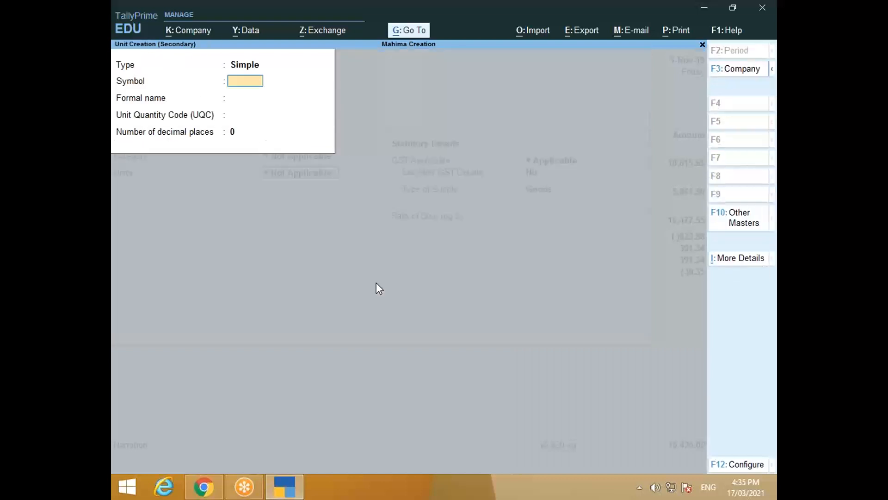
type("pcs")
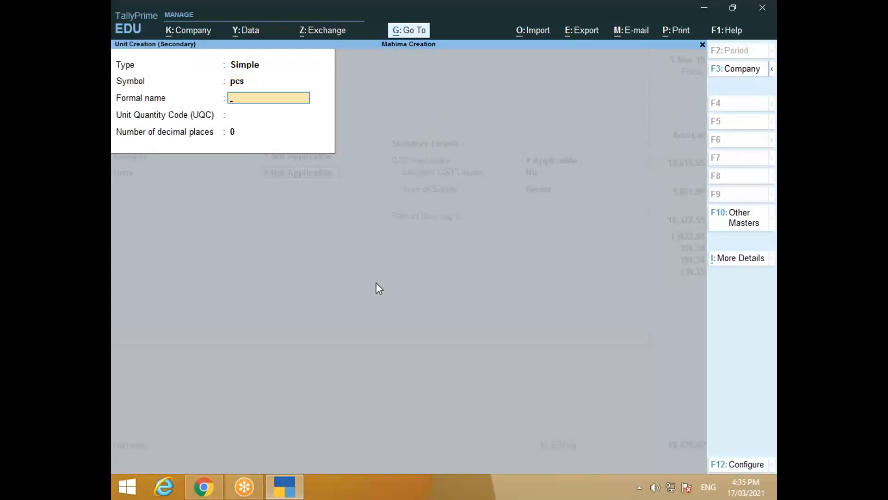
key("Return")
type("p")
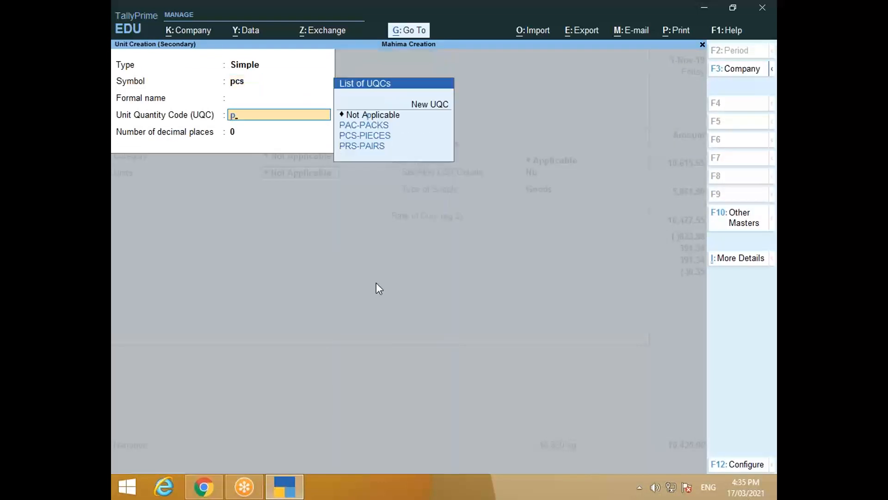
key("Down")
key("Down")
key("Return")
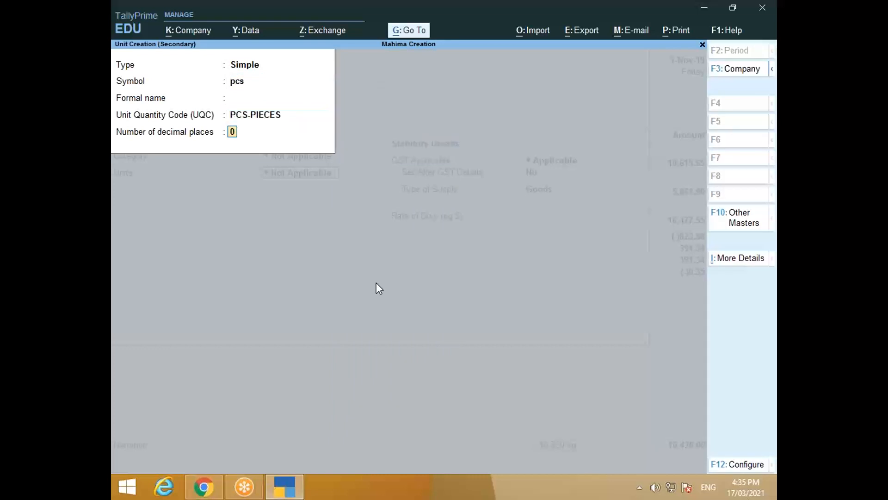
key("Return")
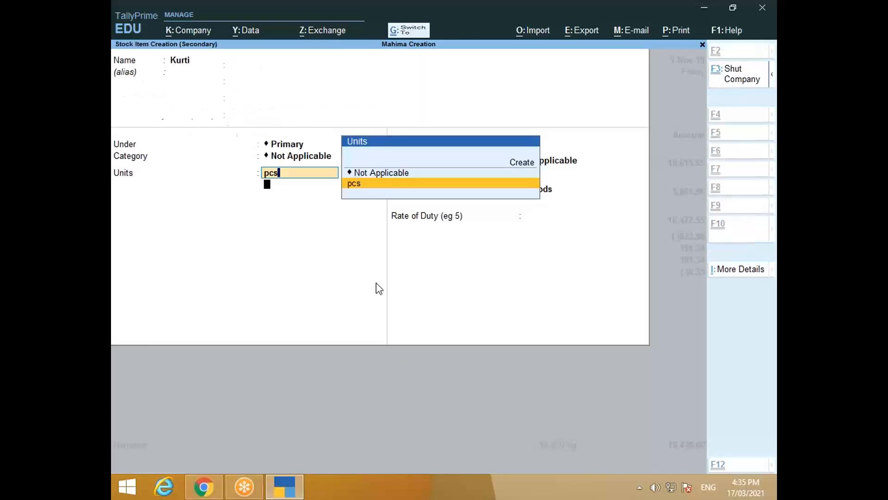
key("Return")
Step: Leave alternate units Not Applicable and set Set/Alter GST Details to Yes
key("Return")
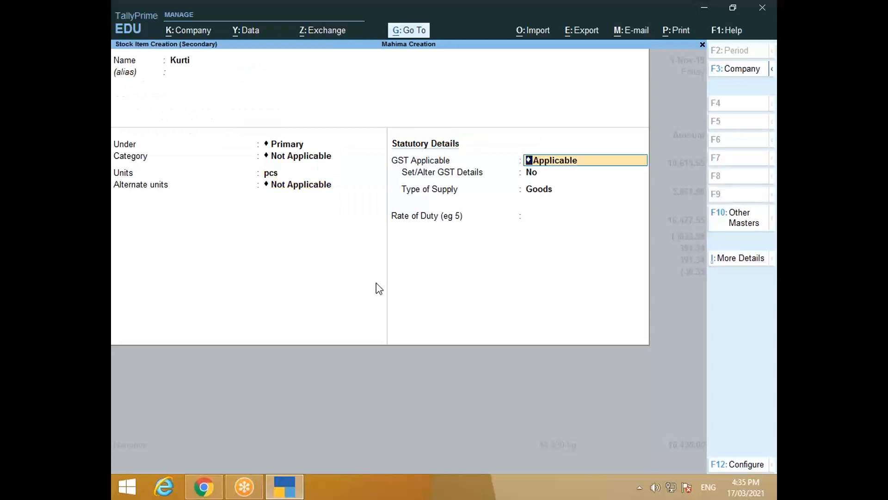
key("Return")
type("y")
key("Return")
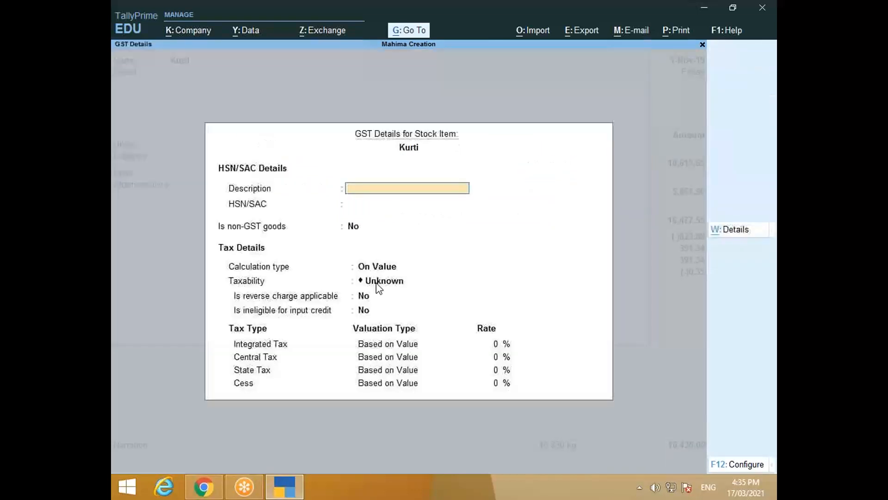
Step: Enter HSN description Dress and HSN code 6211 for Kurti
type("Dress")
key("Return")
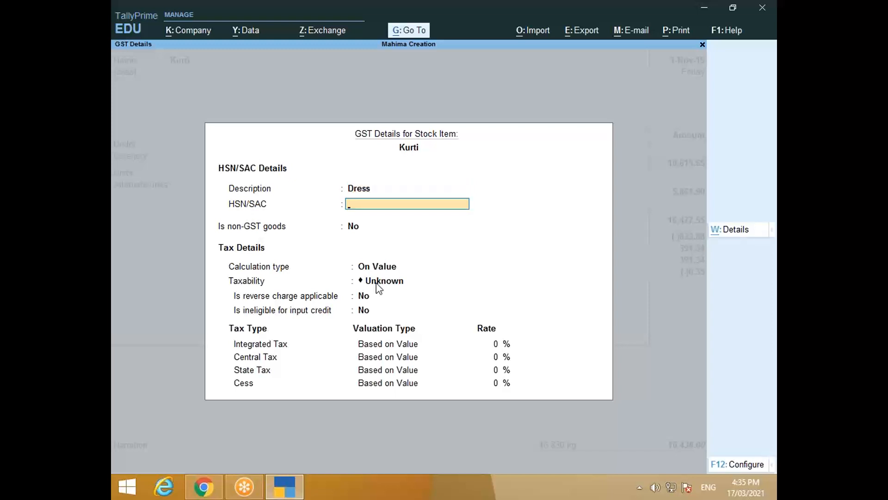
key("alt+Tab")
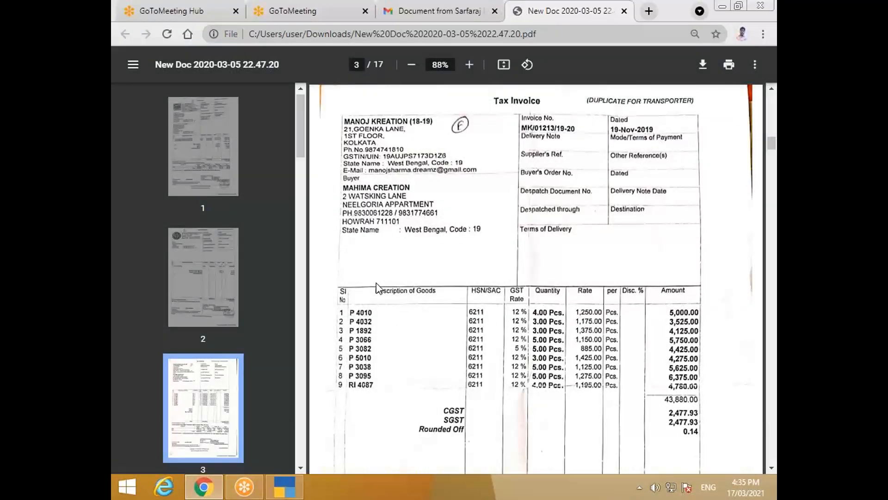
key("alt+Tab")
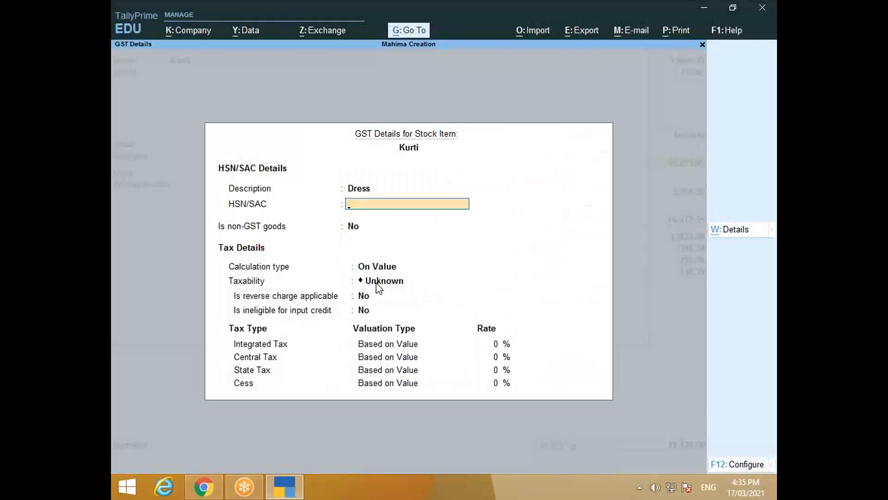
type("6211")
key("Return")
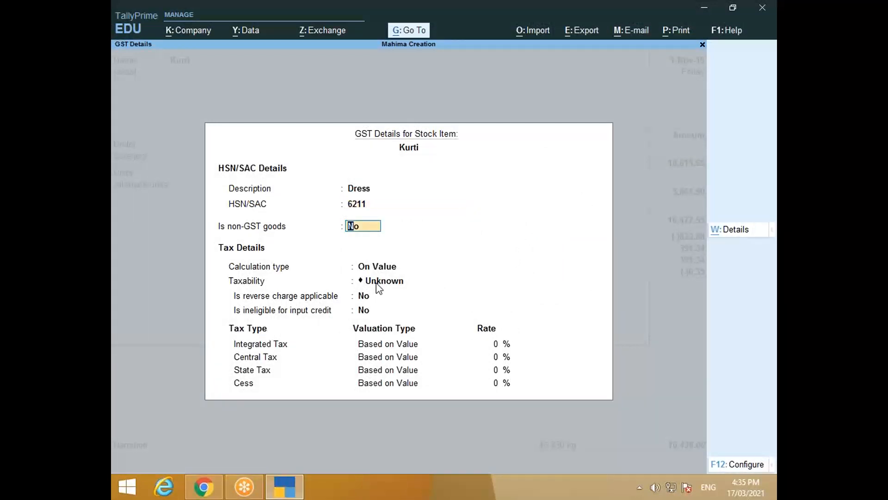
key("Return")
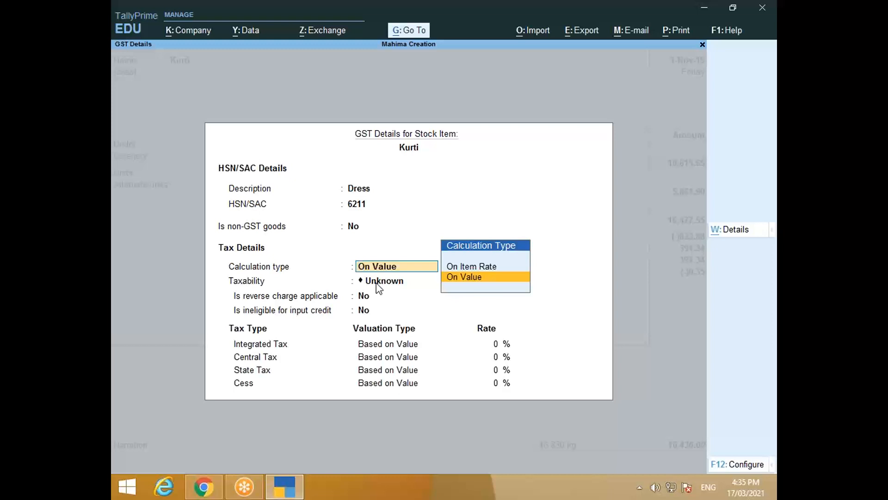
Step: Use On Item Rate calculation with a first slab of 5% up to 1,000
key("Up")
key("Return")
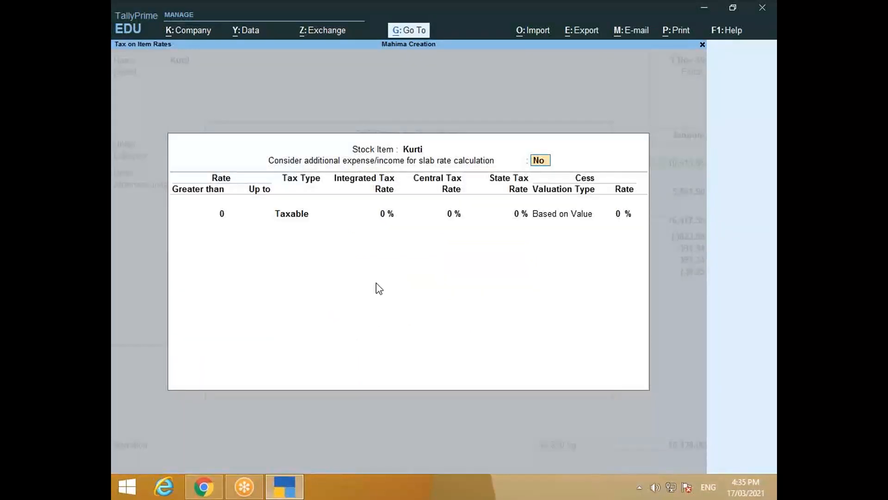
key("Return")
type("1000")
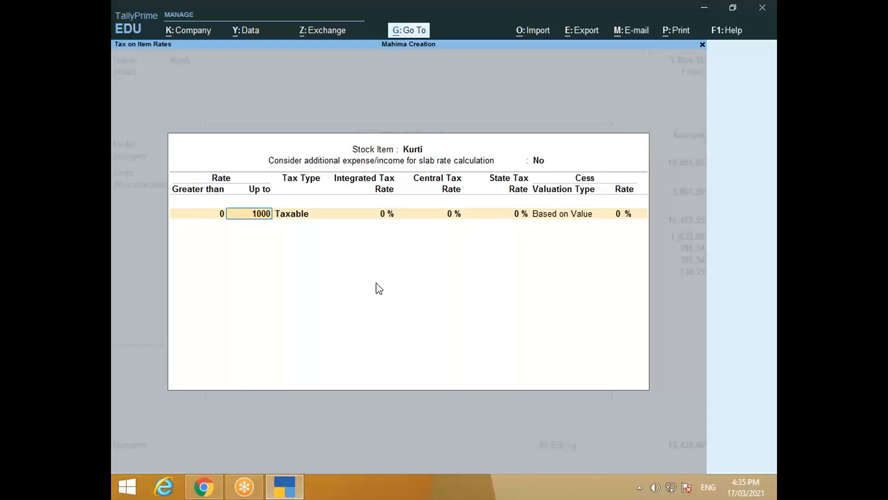
key("Return")
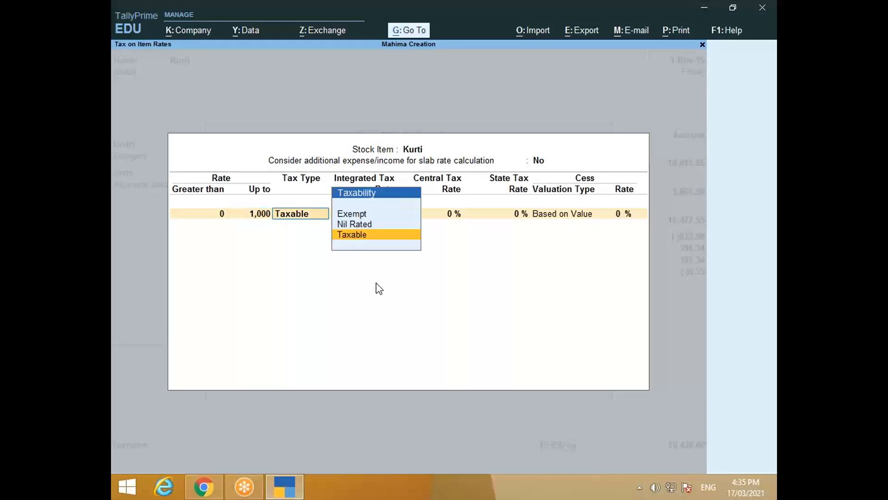
key("Return")
type("5")
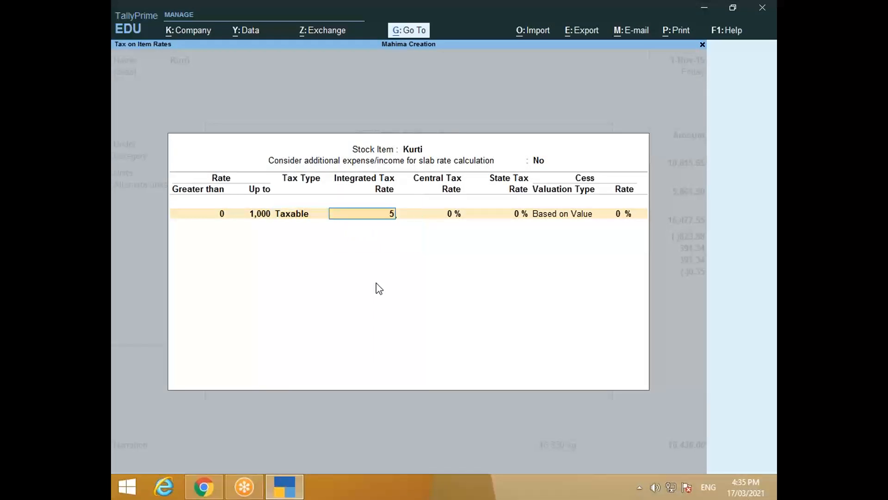
key("Return")
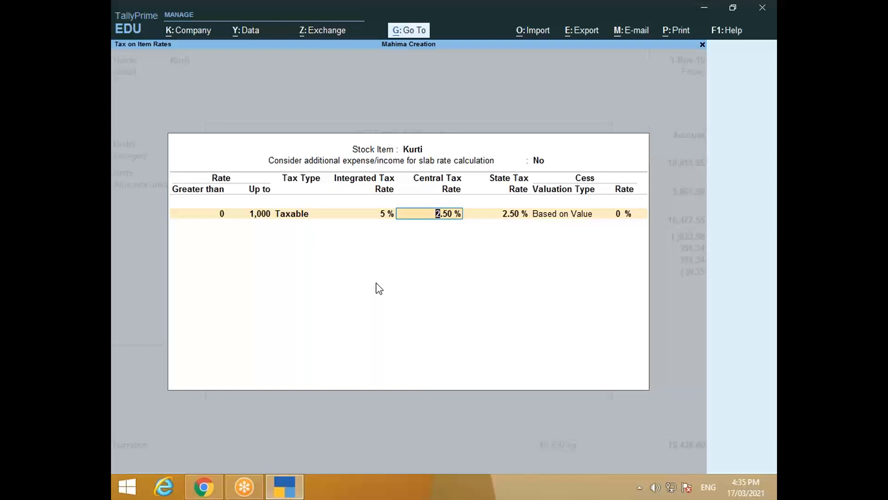
key("Return")
key("Return")
key("Return")
Step: Add a 12% slab above 1,000, set supply type to Goods, and accept Kurti
key("Return")
key("Return")
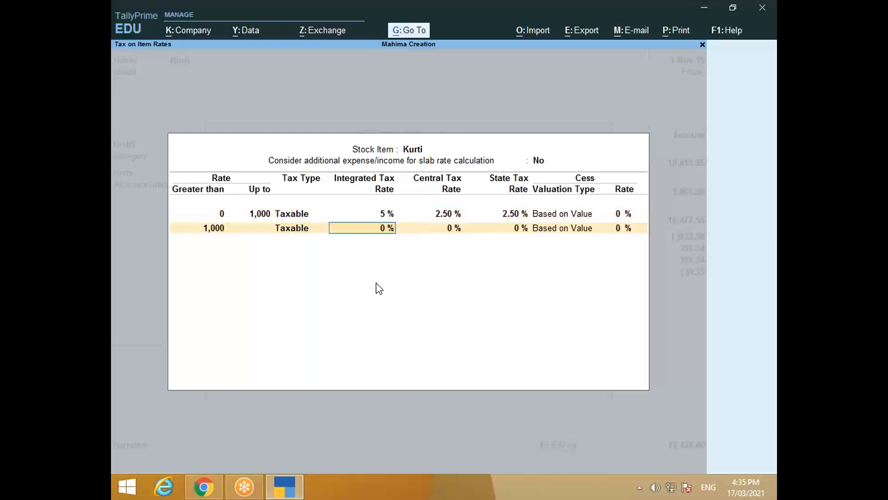
type("6")
key("BackSpace")
type("12")
key("Return")
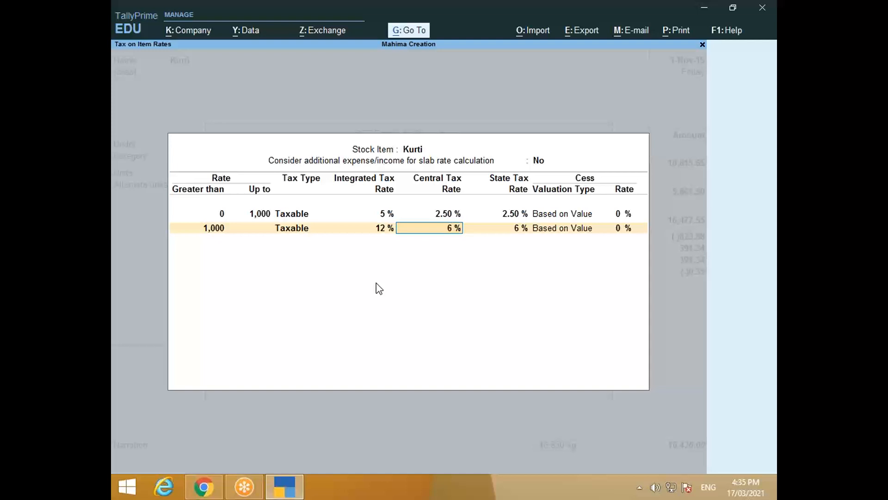
key("Return")
key("Return")
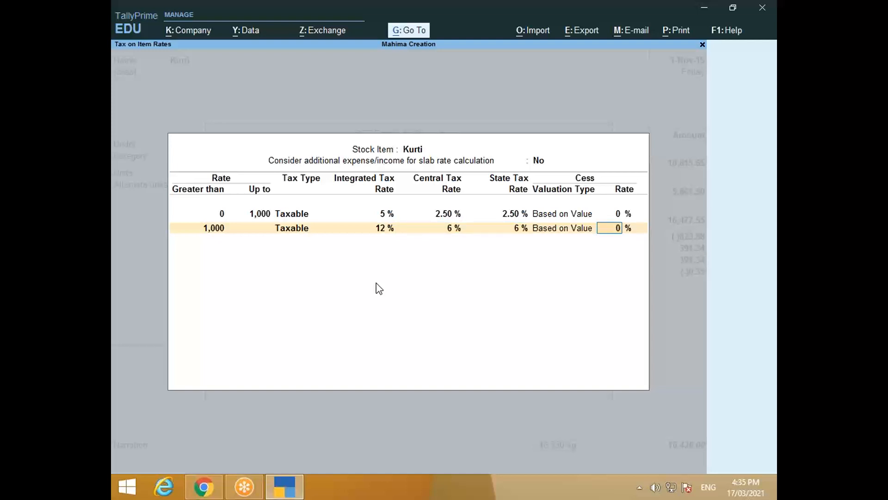
key("Return")
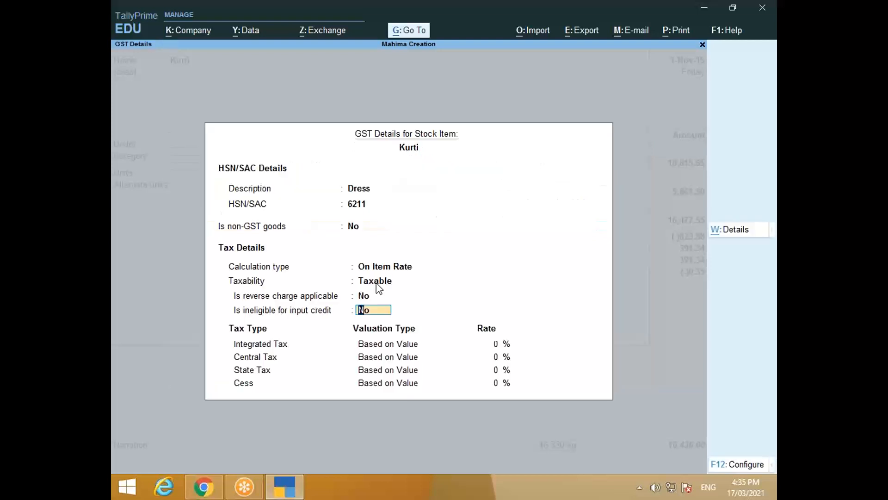
key("Return")
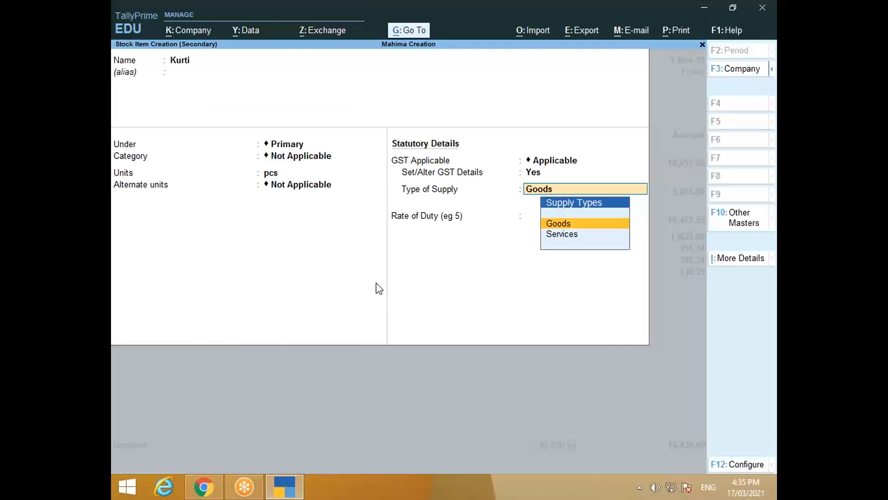
key("Return")
key("Return")
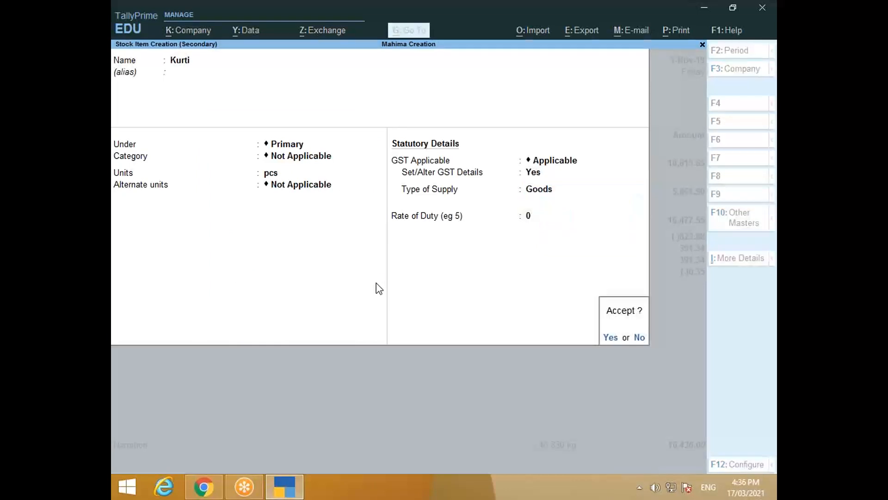
key("Return")
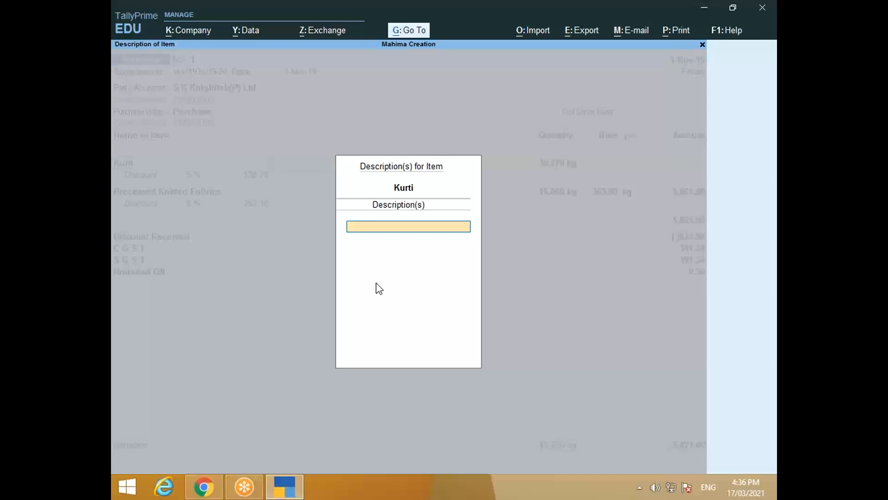
Step: Give the Kurti voucher line the description P 4010
key("alt+Tab")
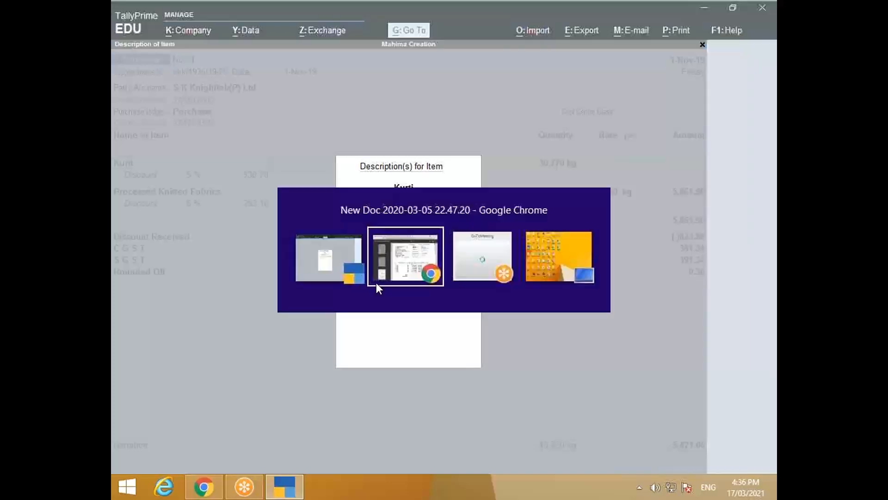
key("alt+Tab")
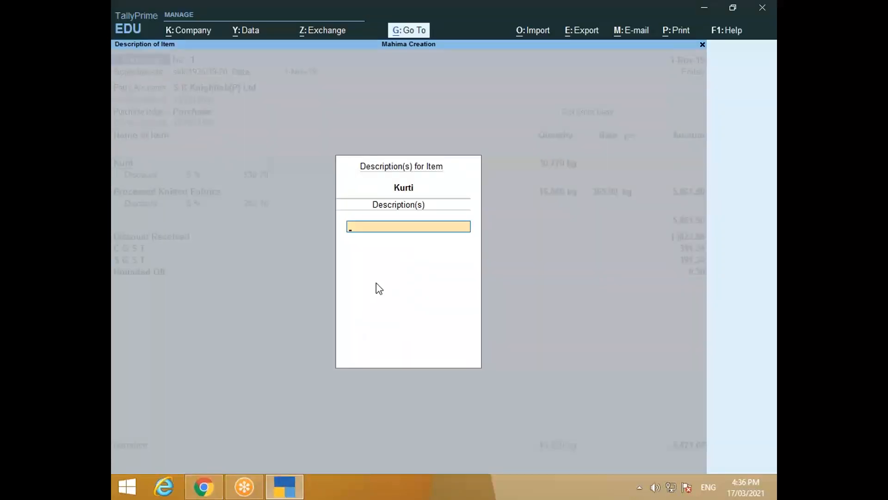
type("P 4010")
key("Return")
key("Return")
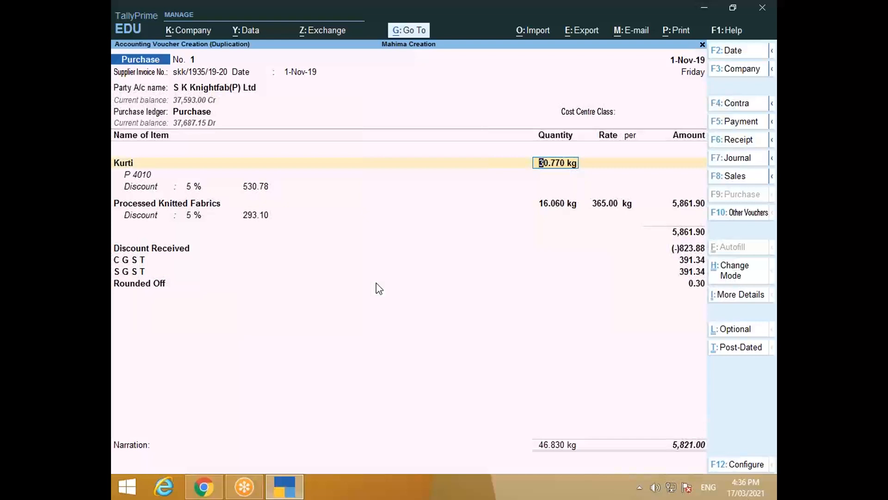
Step: Enter a quantity of 4 pcs for the Kurti line, checking the invoice
key("alt+Tab")
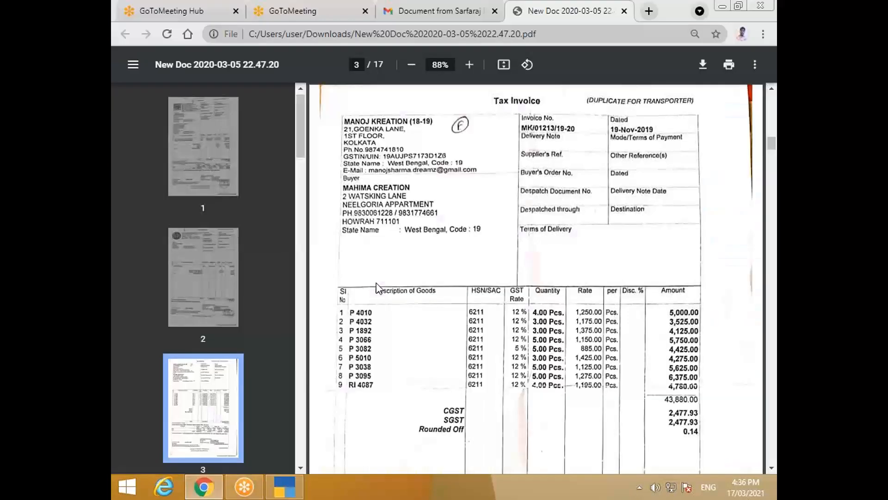
key("alt+Tab")
type("4")
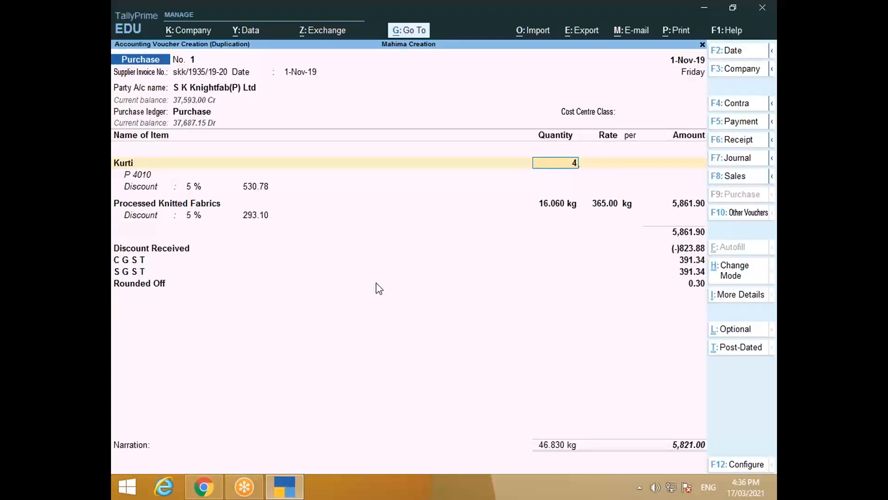
key("Return")
key("alt+Tab")
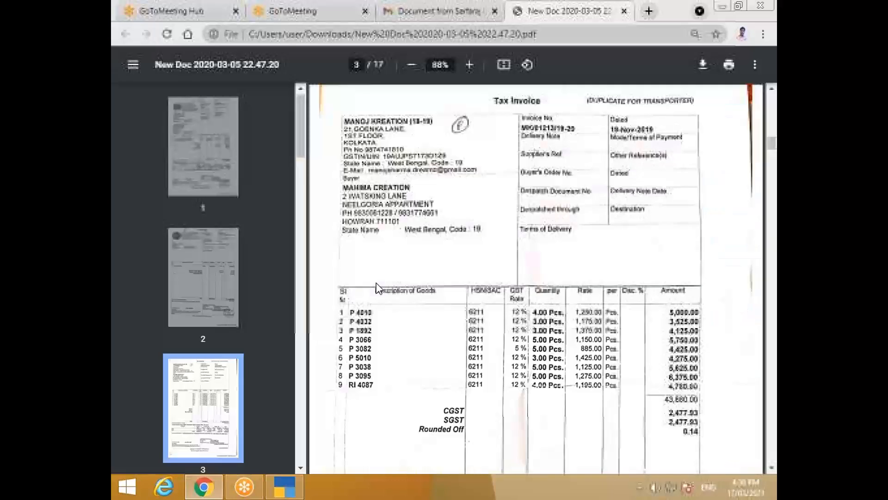
key("alt+Tab")
Step: Finish the first Kurti line at rate 1,250 with zero discount
type("1250")
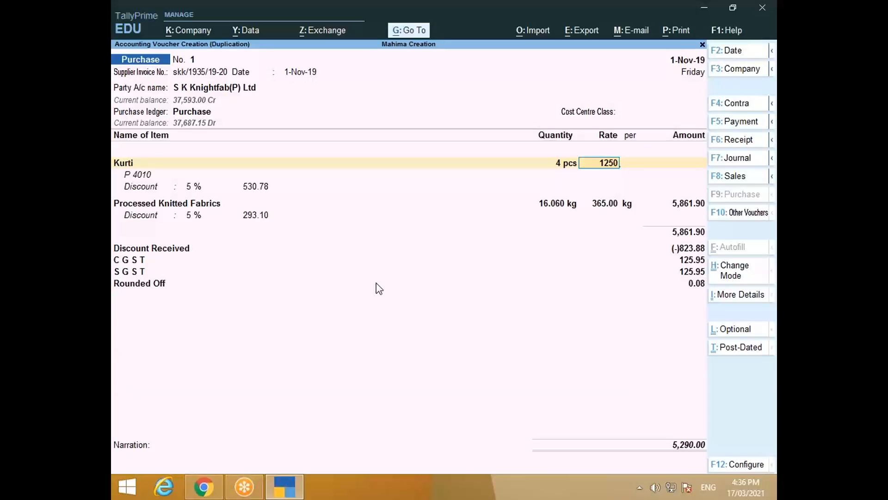
key("Return")
key("Return")
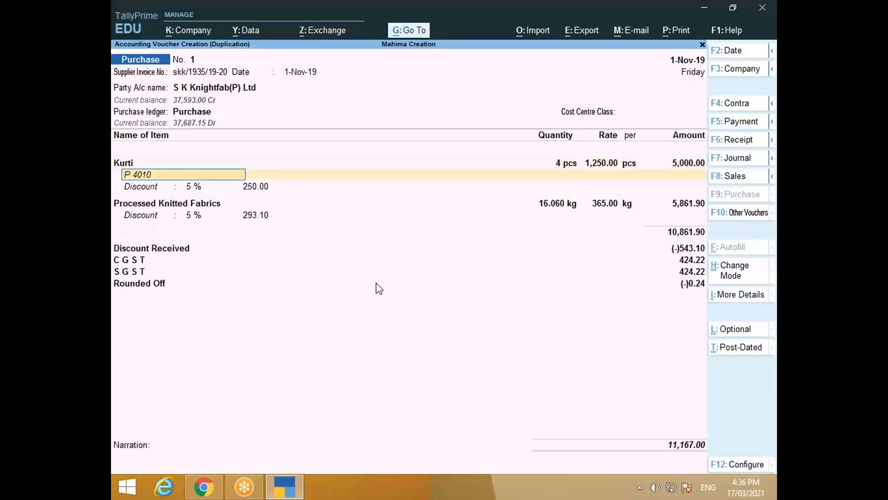
key("Return")
key("Return")
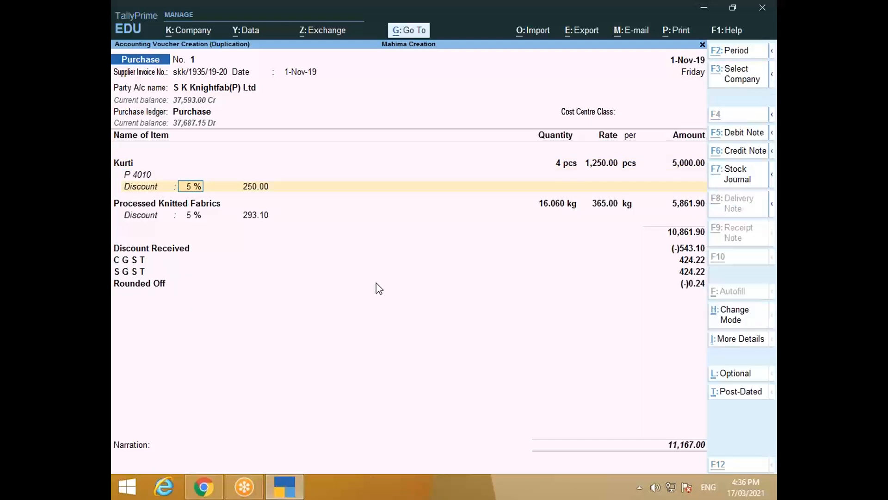
key("alt+Tab")
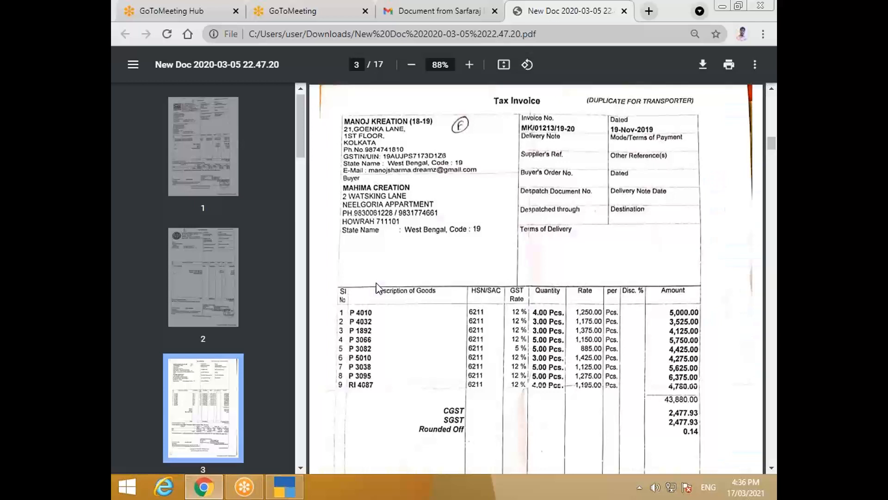
key("alt+Tab")
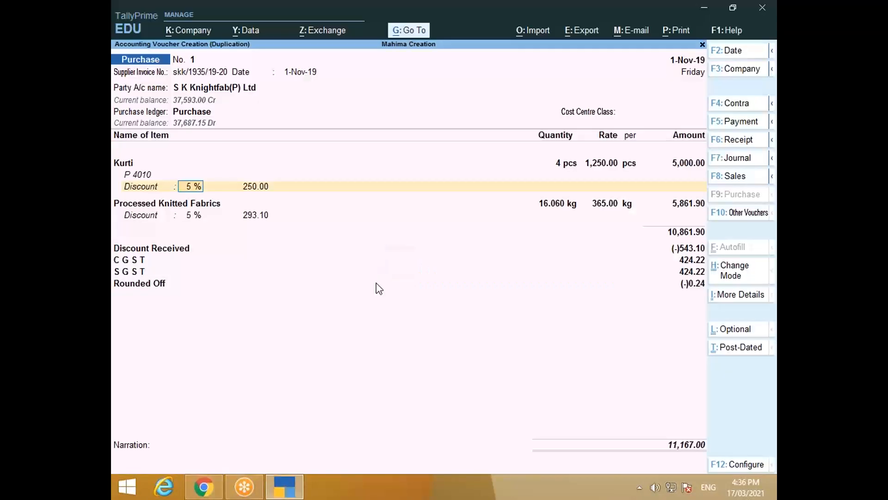
type("0")
key("Return")
key("Return")
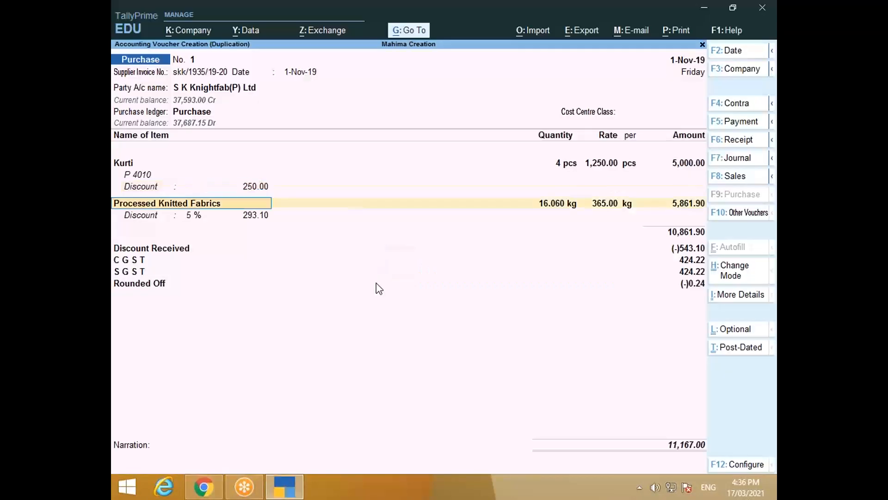
key("BackSpace")
type("0")
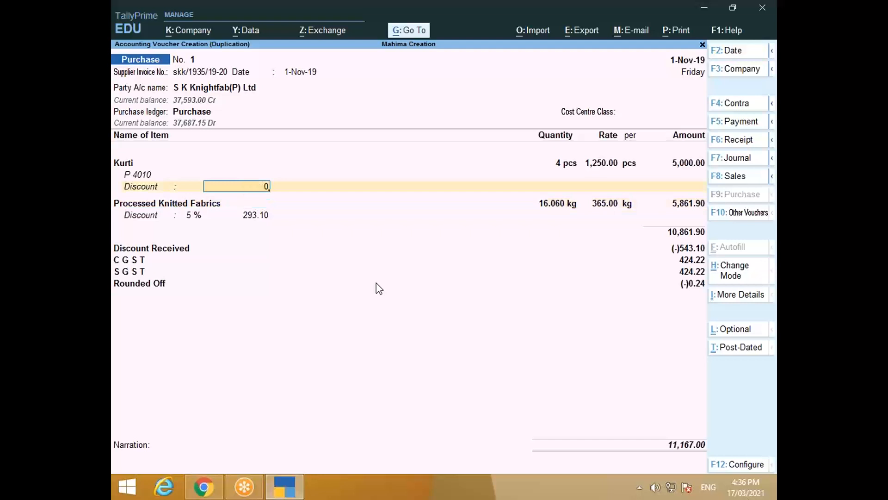
key("Return")
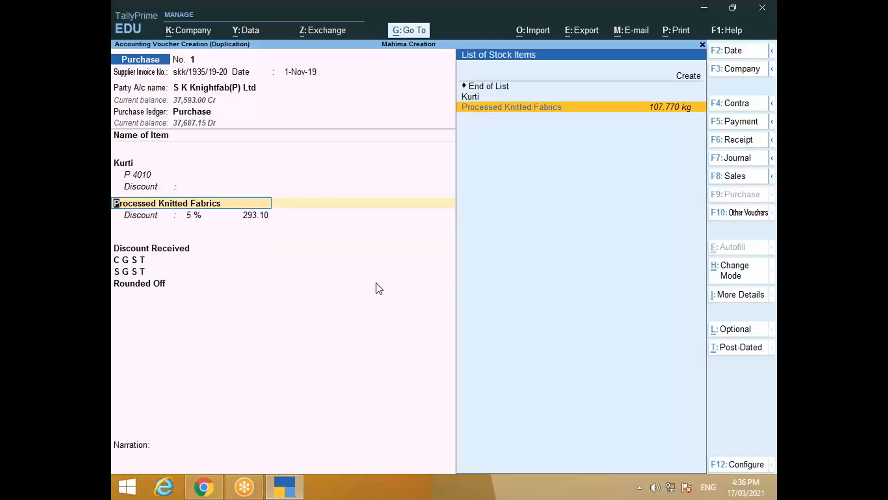
Step: Switch the second item line to Kurti with description P 4032
key("Up")
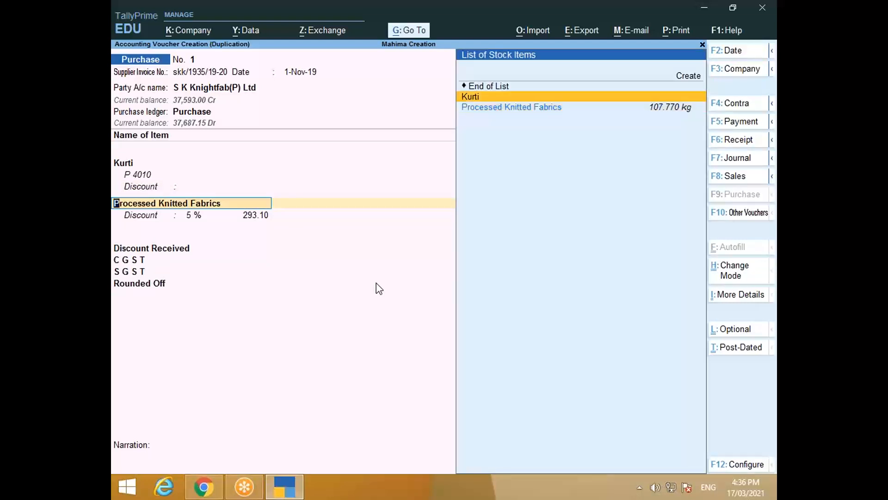
key("Return")
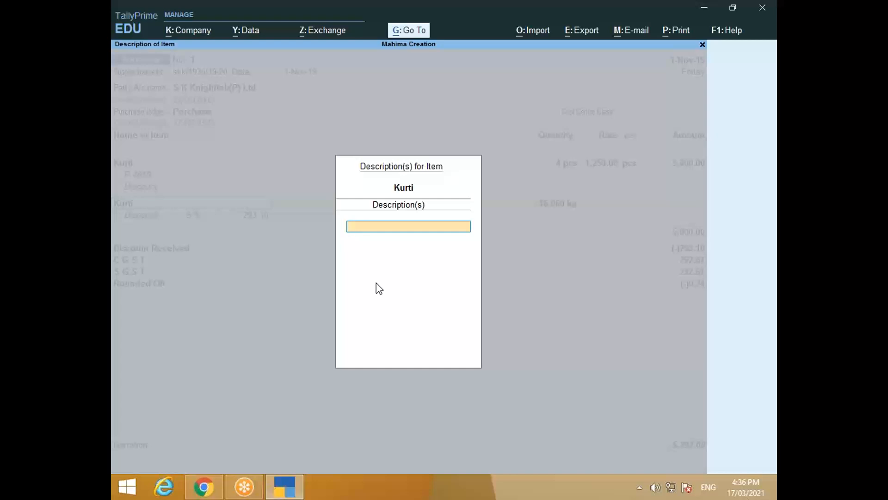
key("alt+Tab")
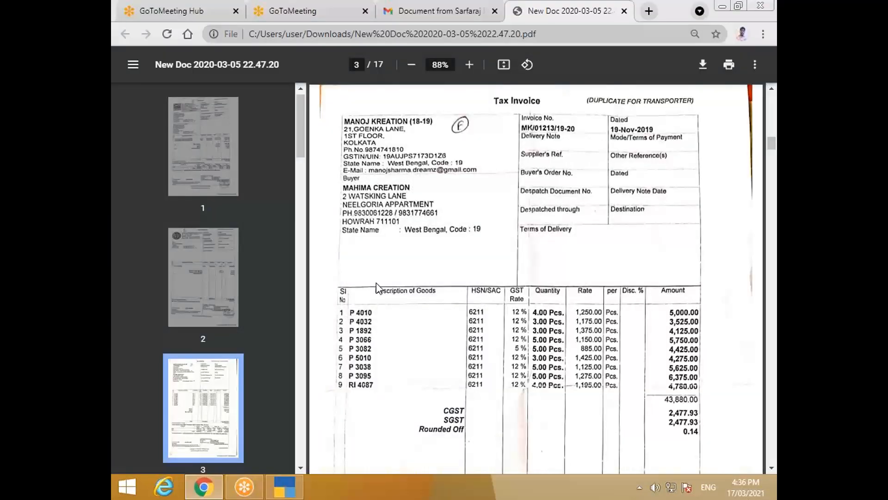
key("alt+Tab")
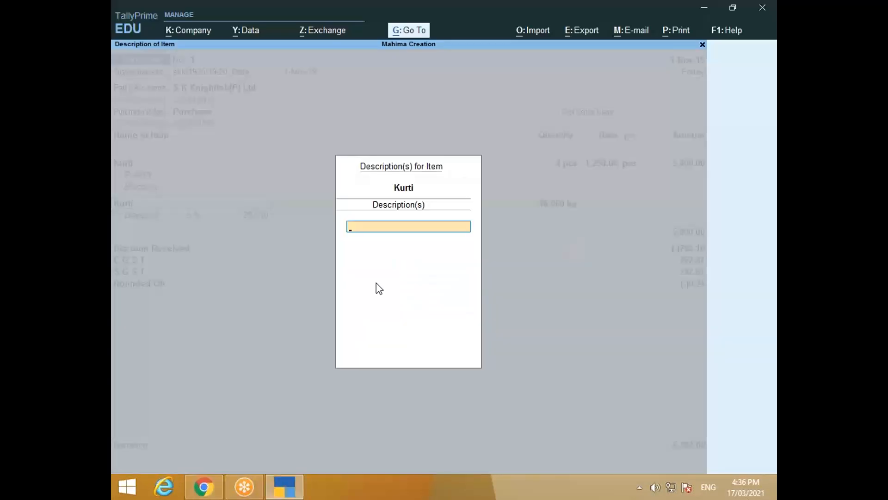
type("P 4032")
key("Return")
key("Return")
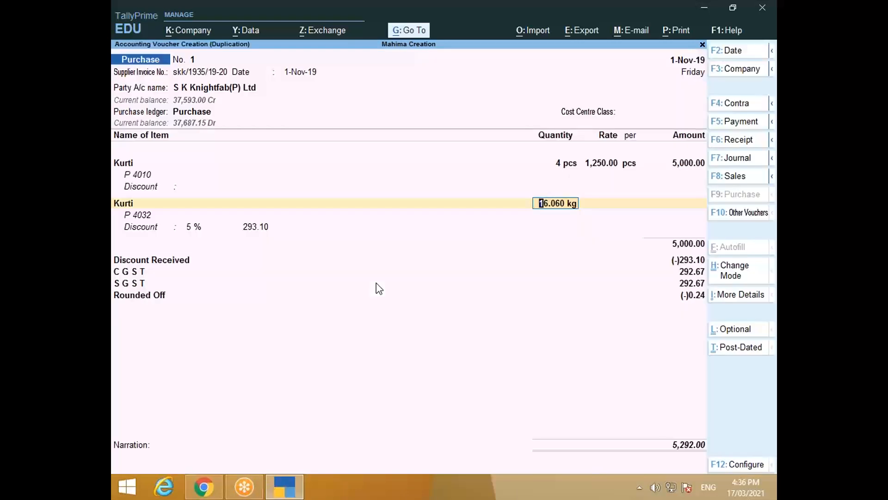
Step: Enter 3 pcs at 1,175 on the P 4032 line and clear its 5% discount
key("alt+Tab")
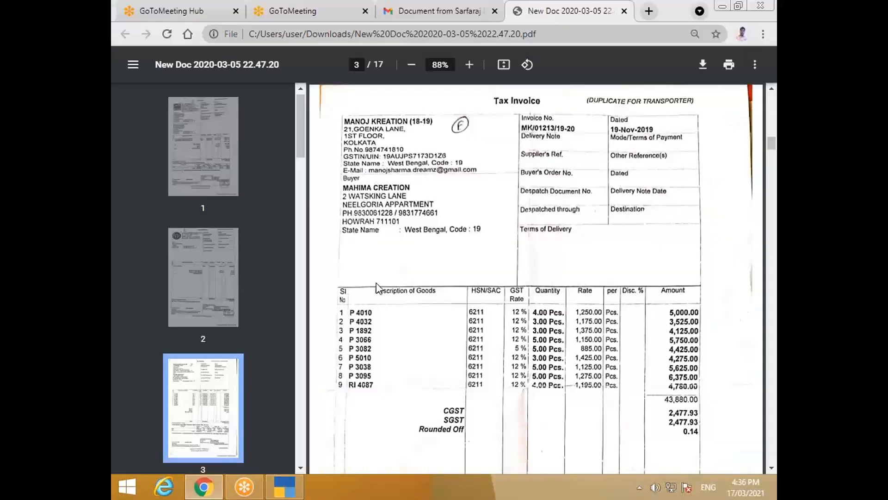
key("alt+Tab")
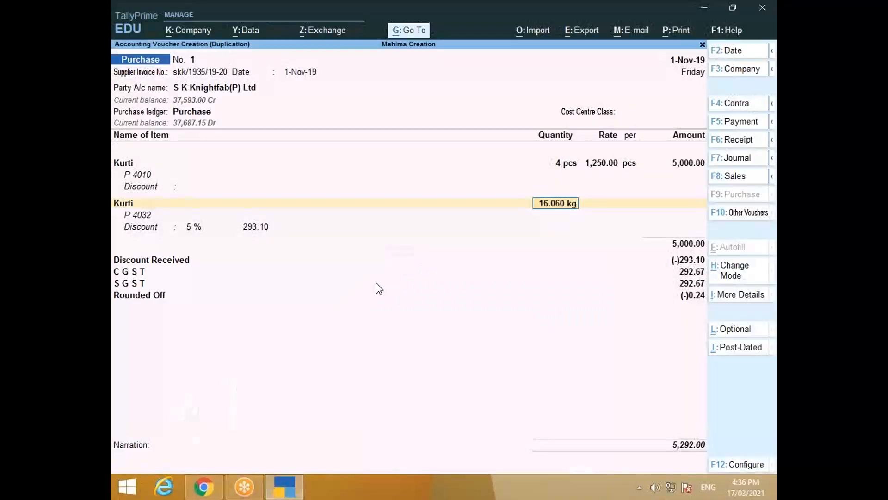
type("3")
key("Return")
type("1175")
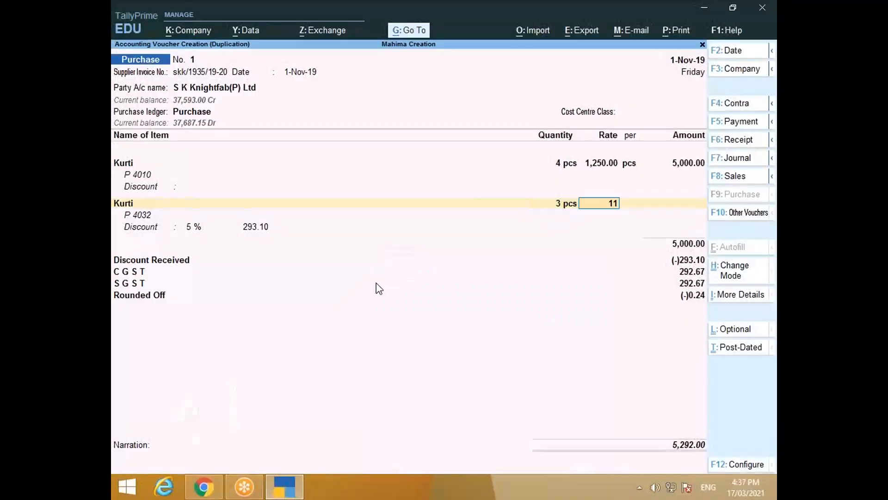
key("Return")
key("Return")
key("Return")
key("Return")
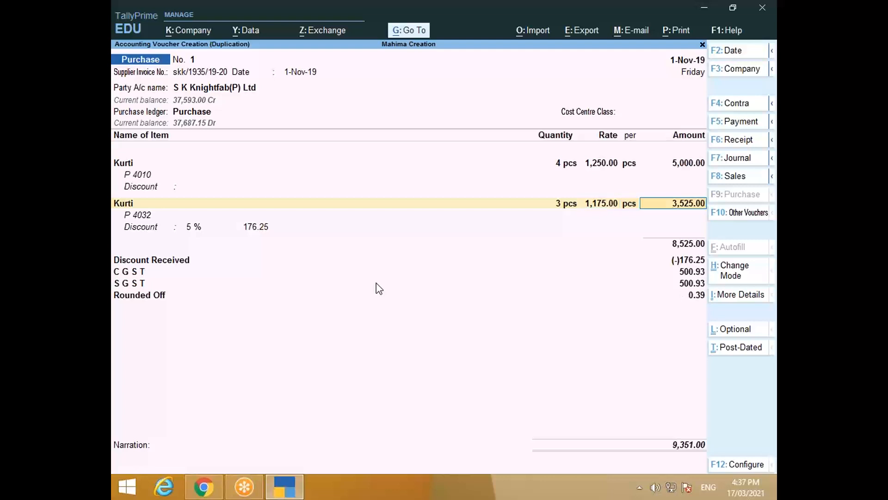
key("Return")
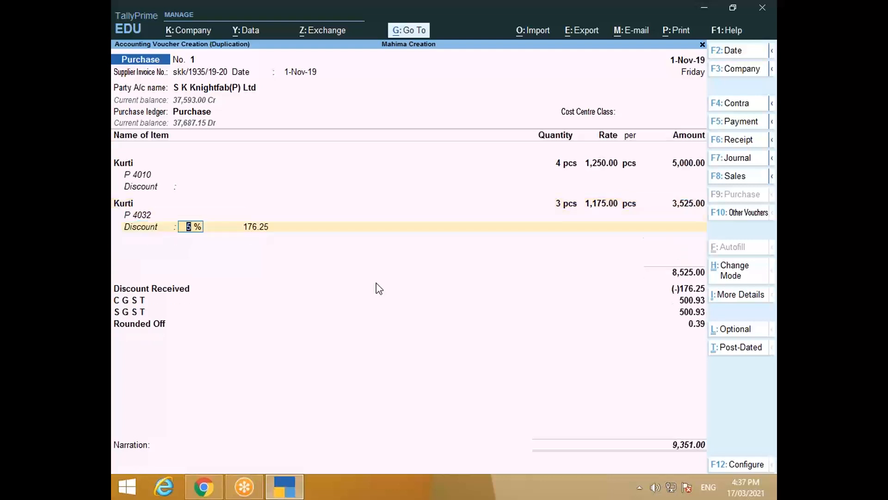
key("BackSpace")
key("Return")
key("BackSpace")
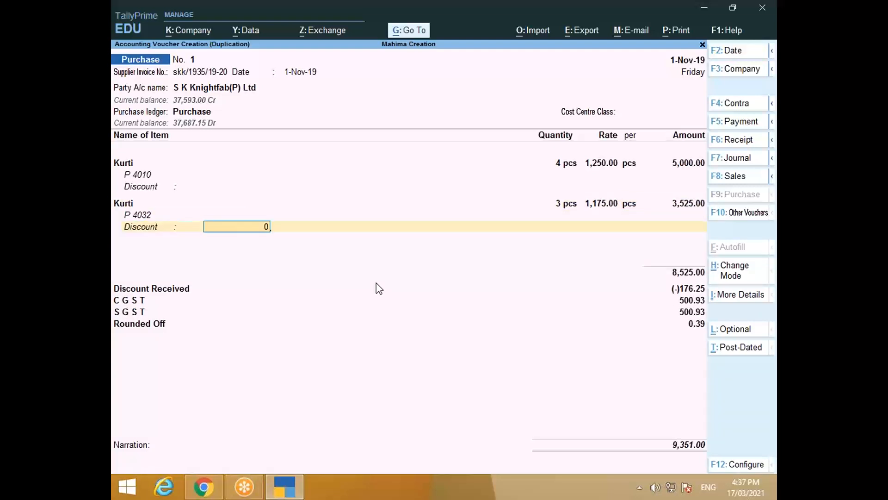
key("Return")
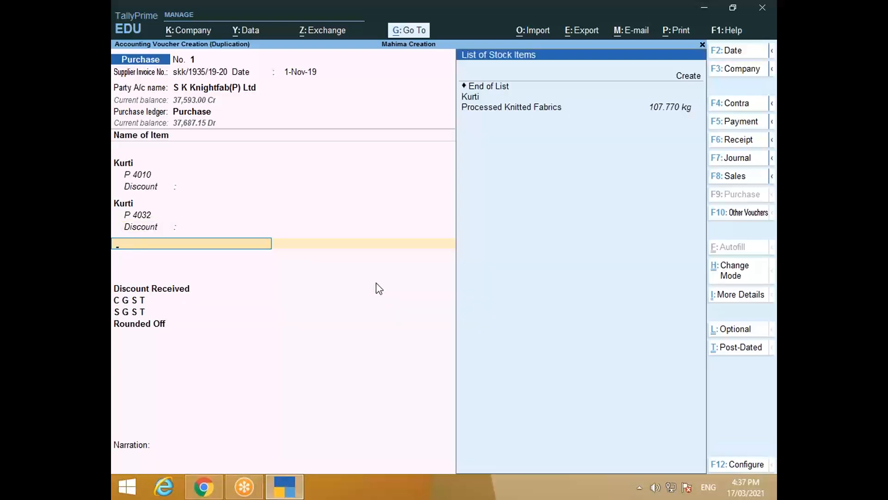
Step: Add a Kurti line described P 3082 with 5 pcs at 885
key("Return")
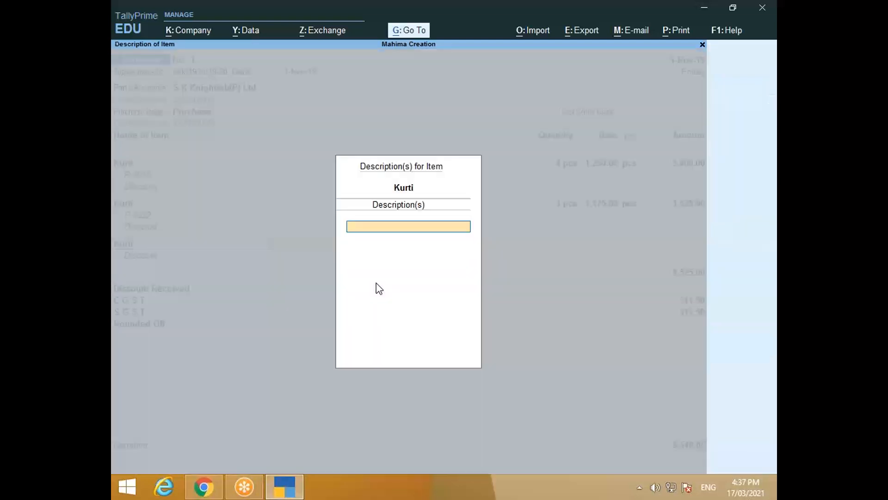
key("alt+Tab")
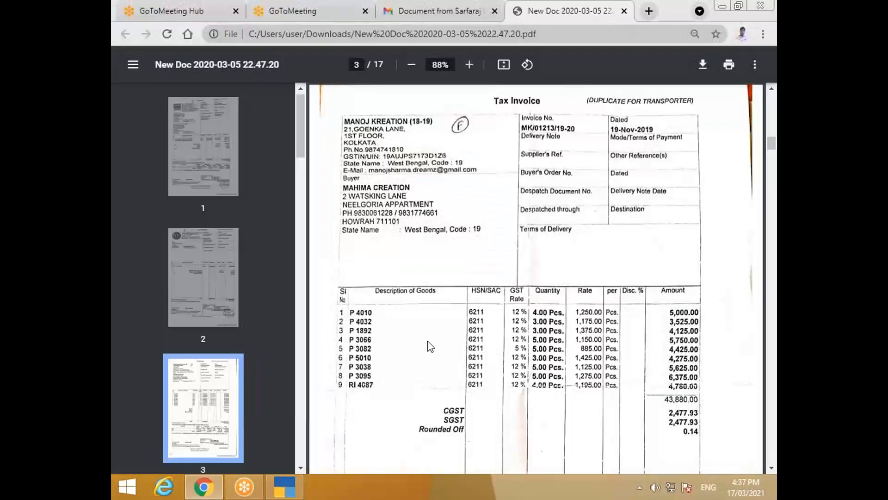
key("alt+Tab")
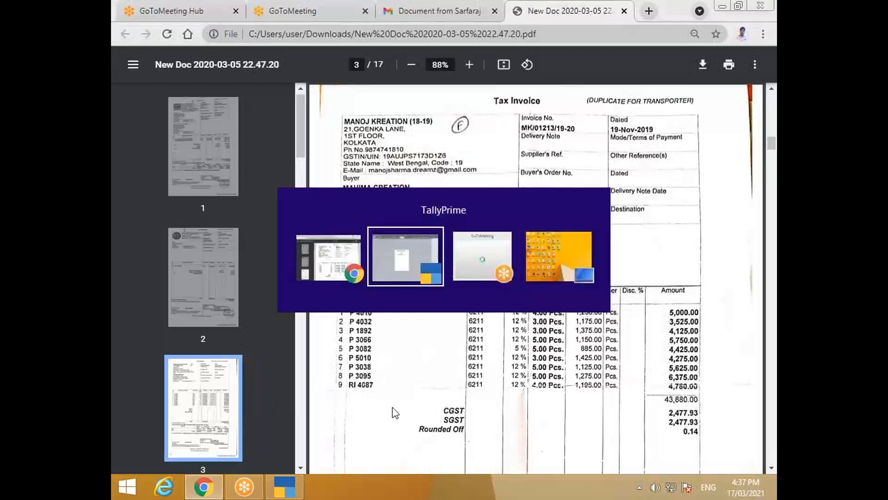
type("P")
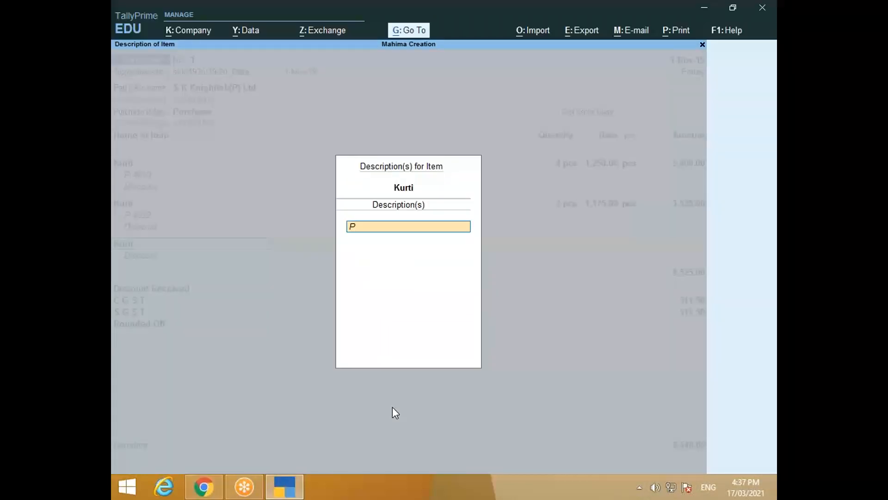
type(" 3082")
key("Return")
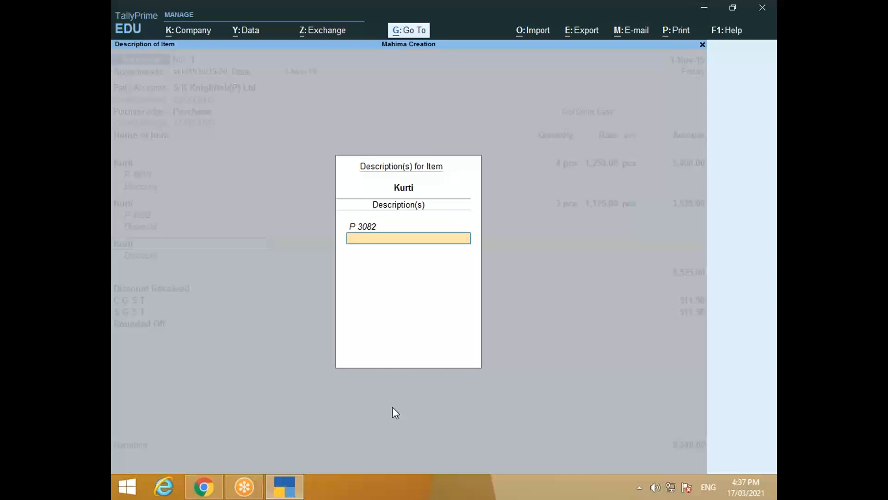
key("Return")
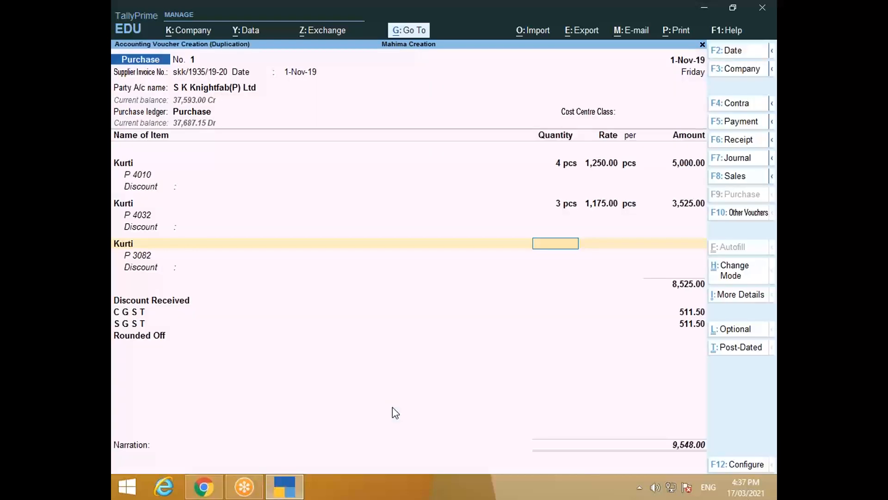
key("alt+Tab")
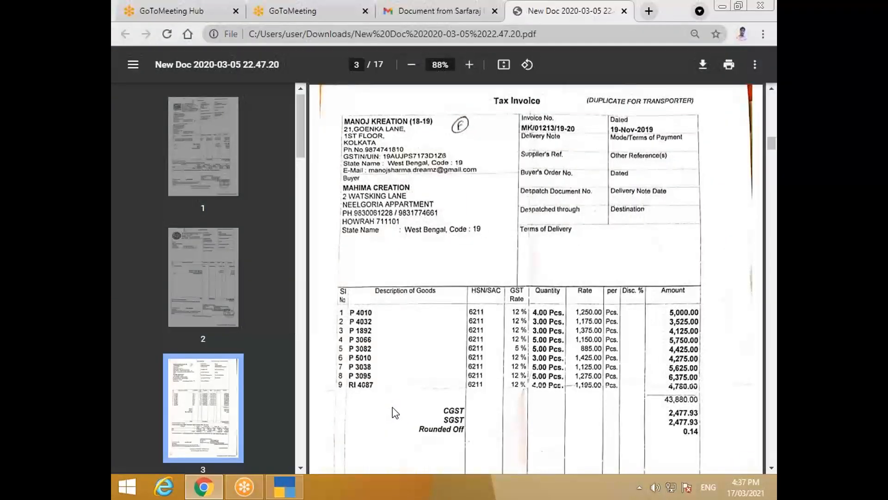
key("alt+Tab")
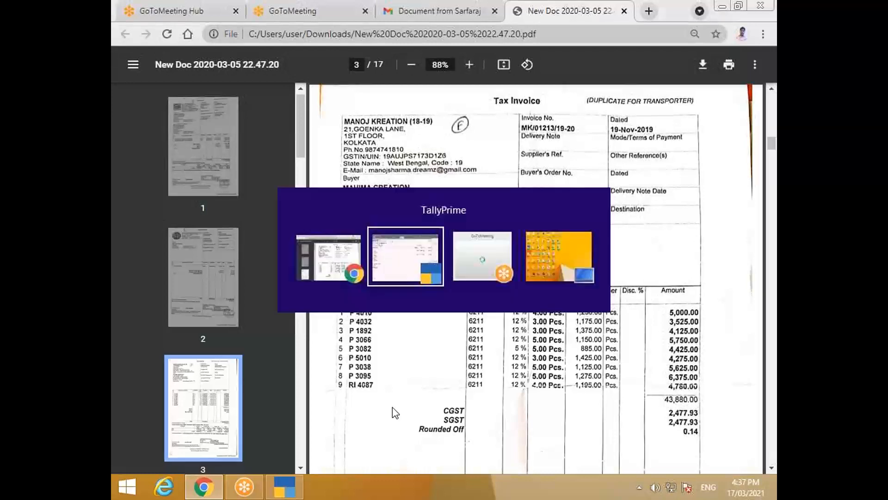
type("5")
key("Return")
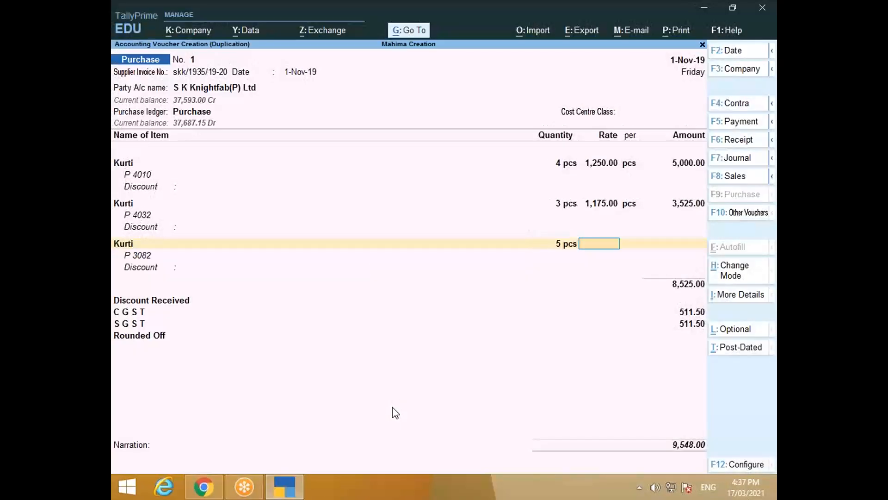
type("885")
key("Return")
key("Return")
key("Return")
key("Return")
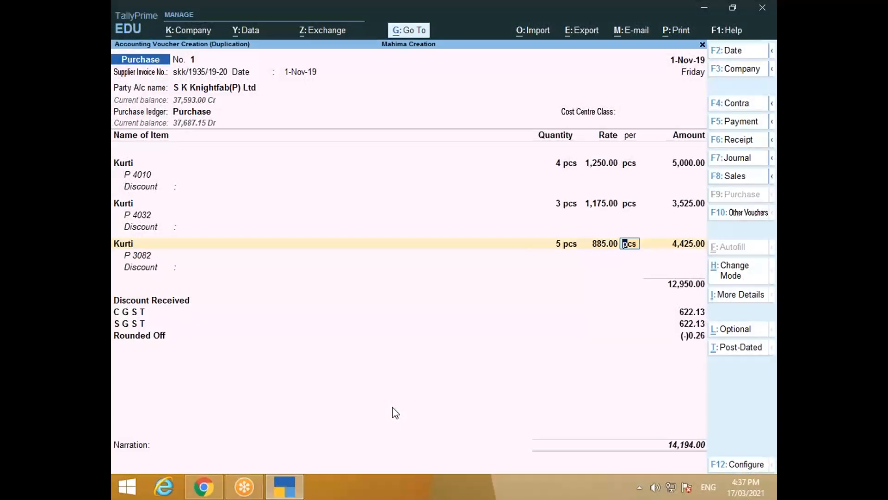
Step: Remove the Discount Received ledger row and accept the CGST amount
key("Return")
key("Return")
key("Return")
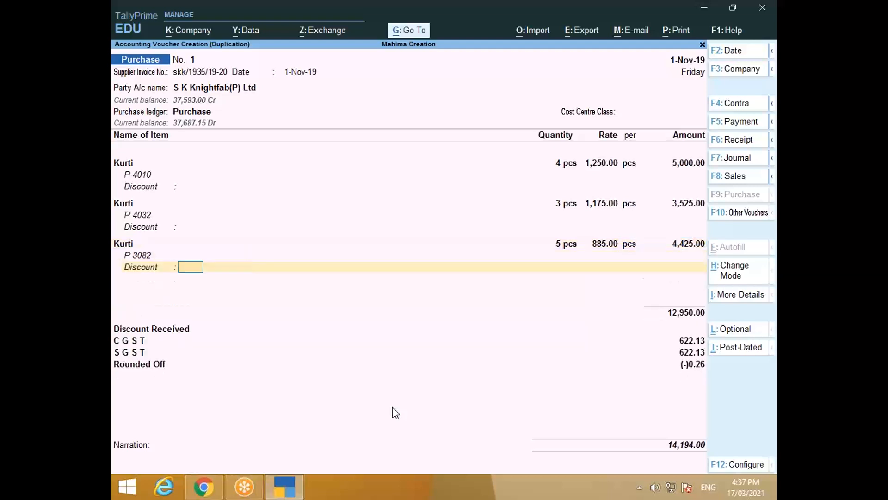
key("space")
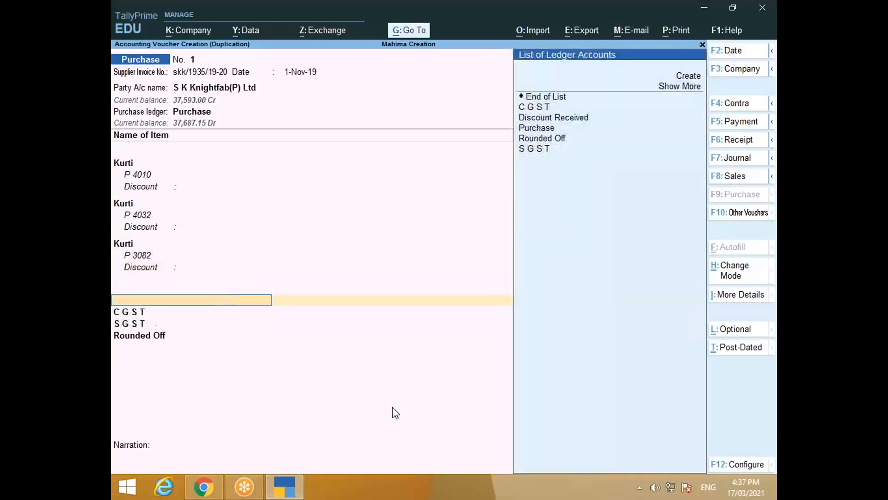
key("Down")
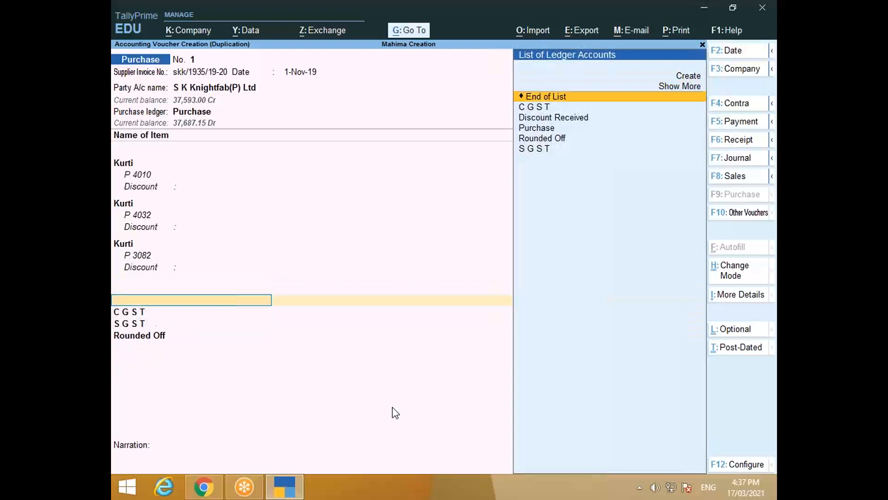
key("Return")
key("Return")
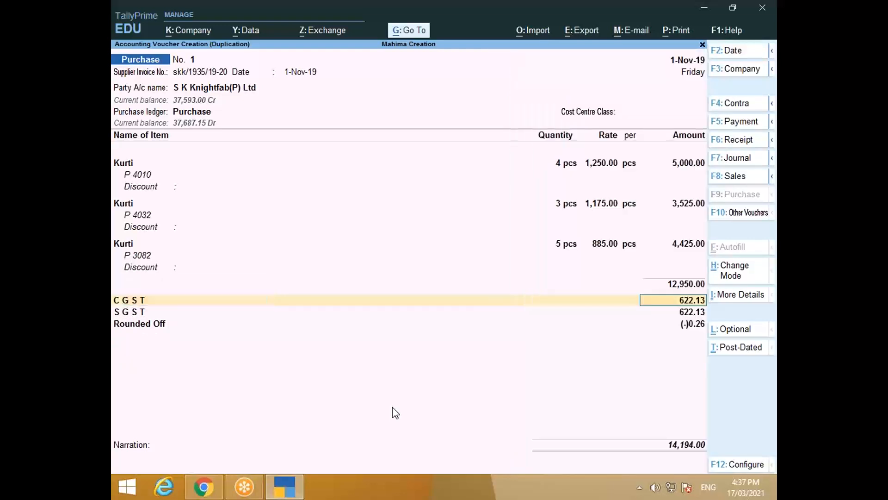
key("Return")
key("Return")
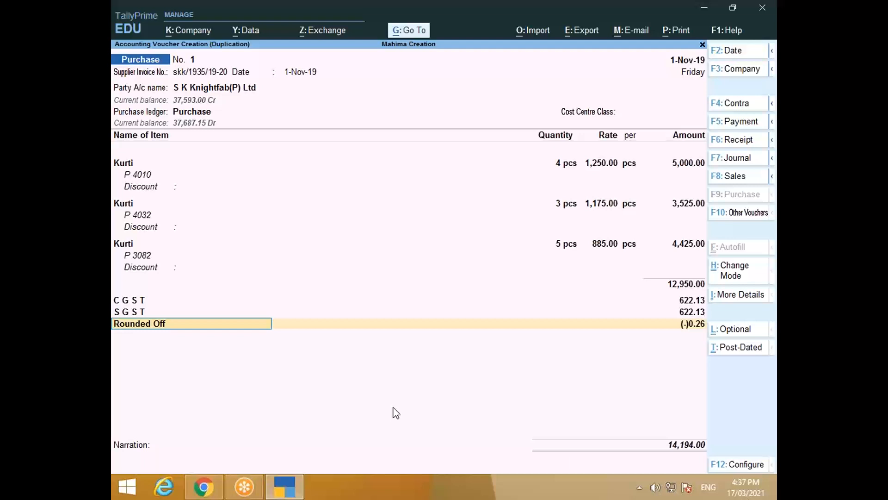
left_click(739, 295)
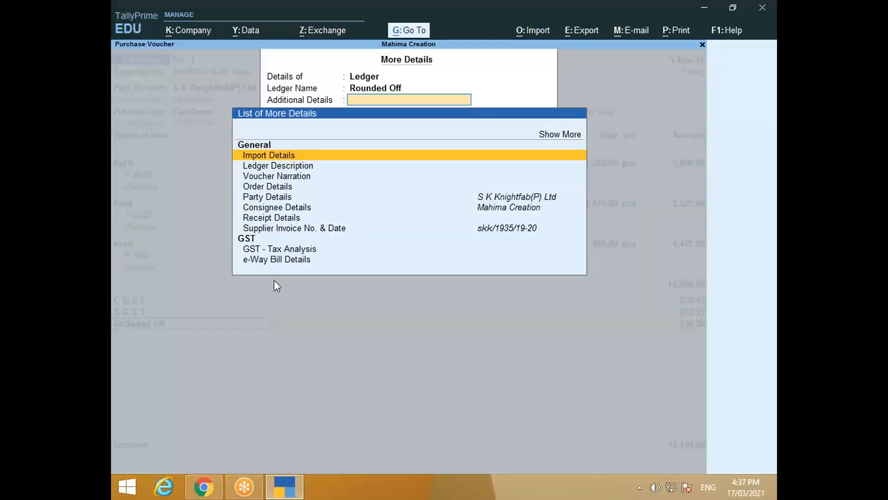
left_click(271, 250)
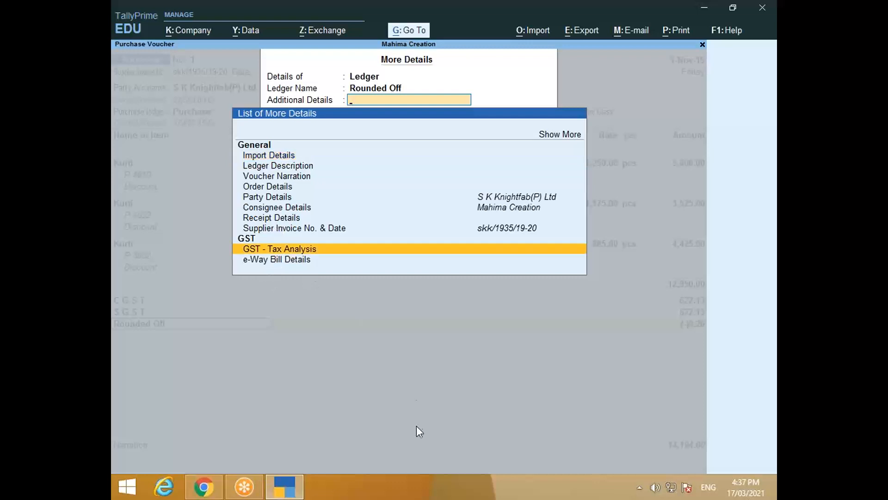
key("Return")
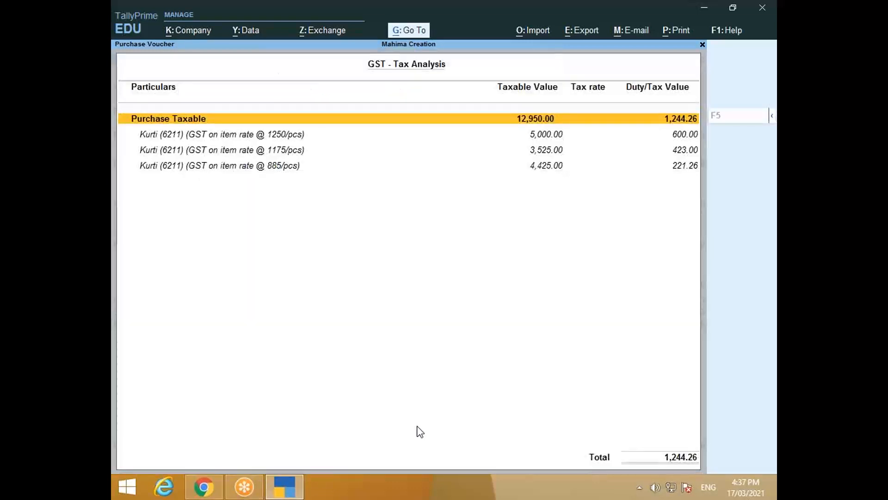
key("alt+F5")
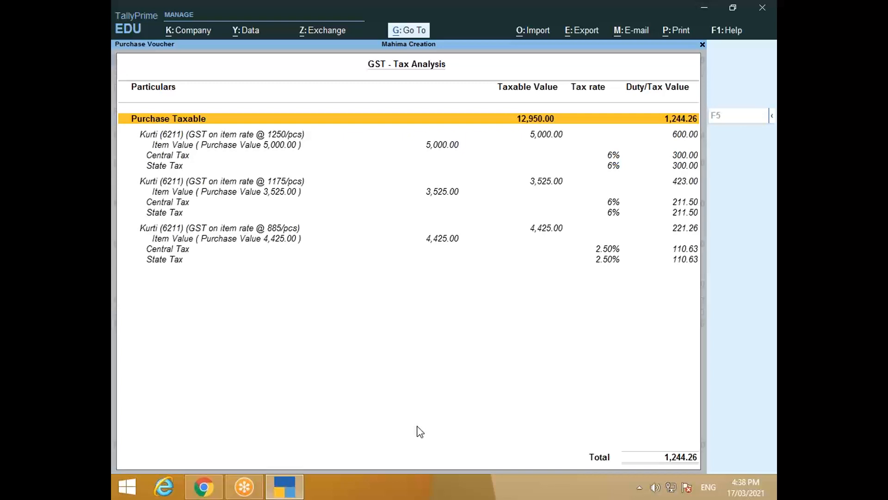
key("alt+Tab")
key("alt+Tab")
key("Escape")
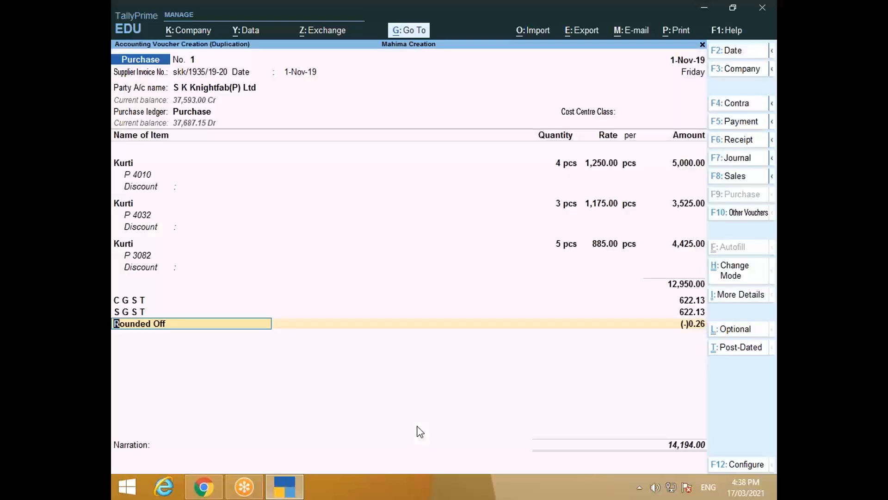
Step: Accept the voucher so the Day Book shows voucher 3 for 14,194.00, then return to the invoice PDF
key("ctrl+a")
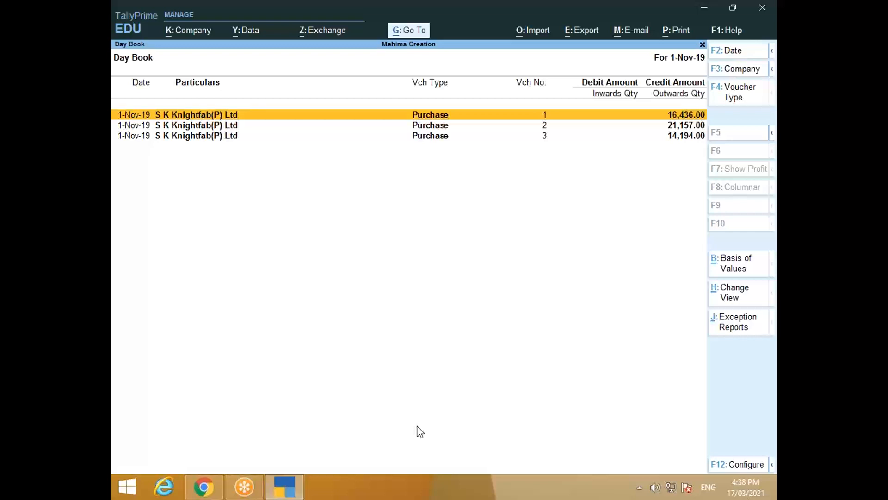
key("alt+Tab")
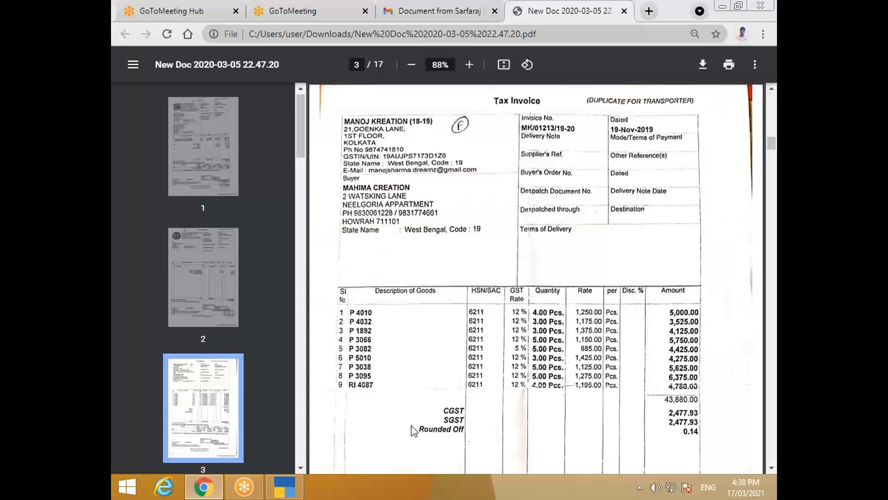